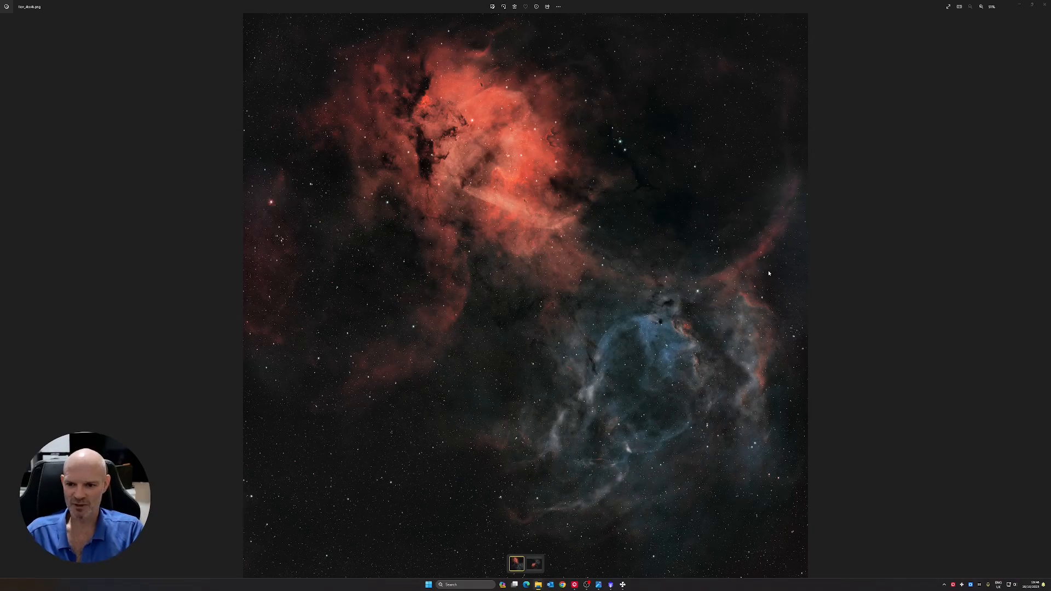
View the second nebula image, close the photo viewer and clear the remaining windows to show the desktop.
left_click(533, 563)
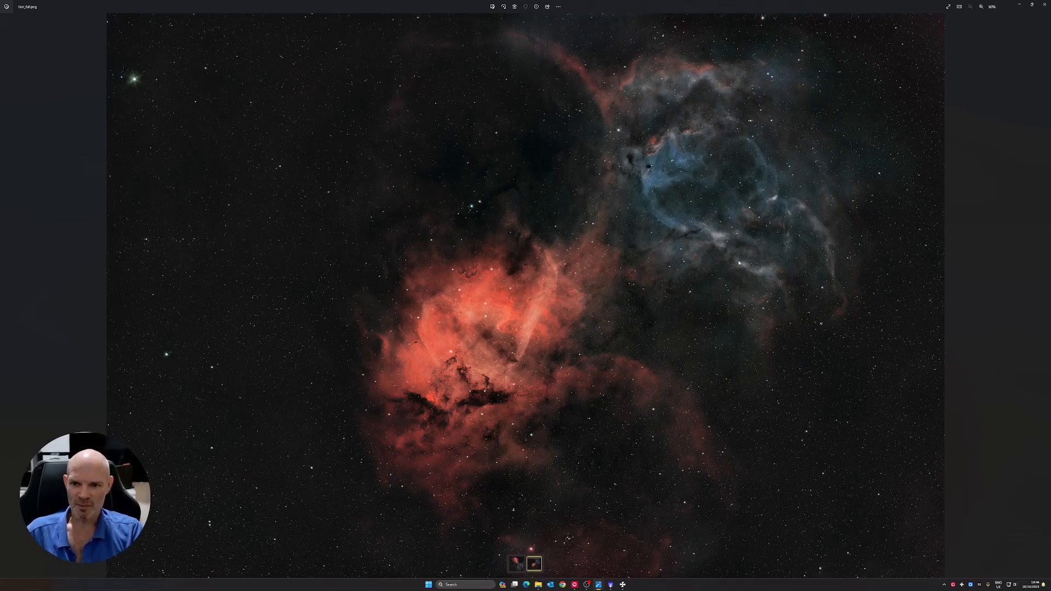
left_click(1043, 6)
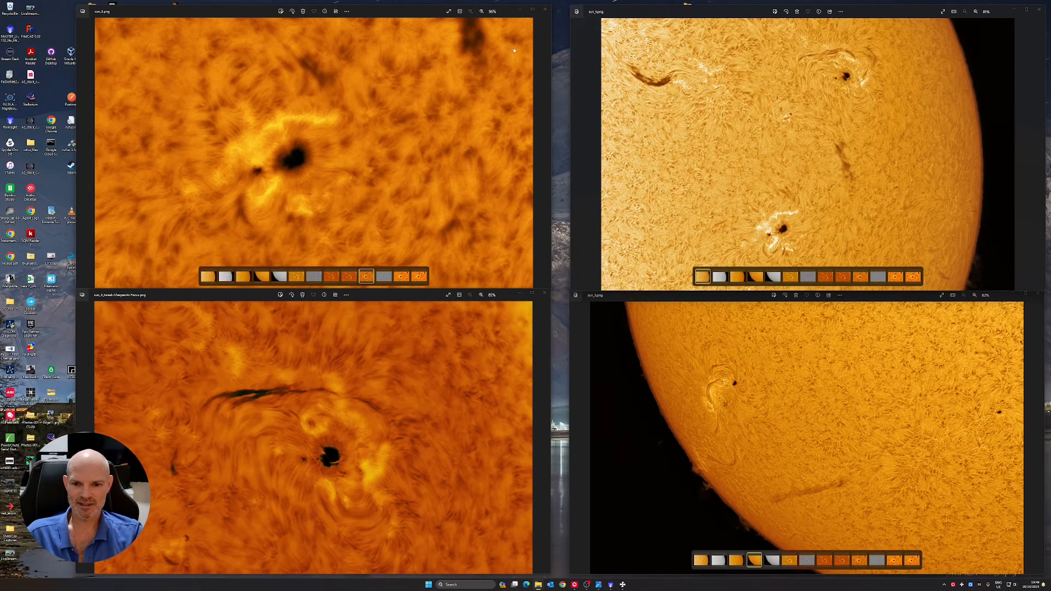
key("super+d")
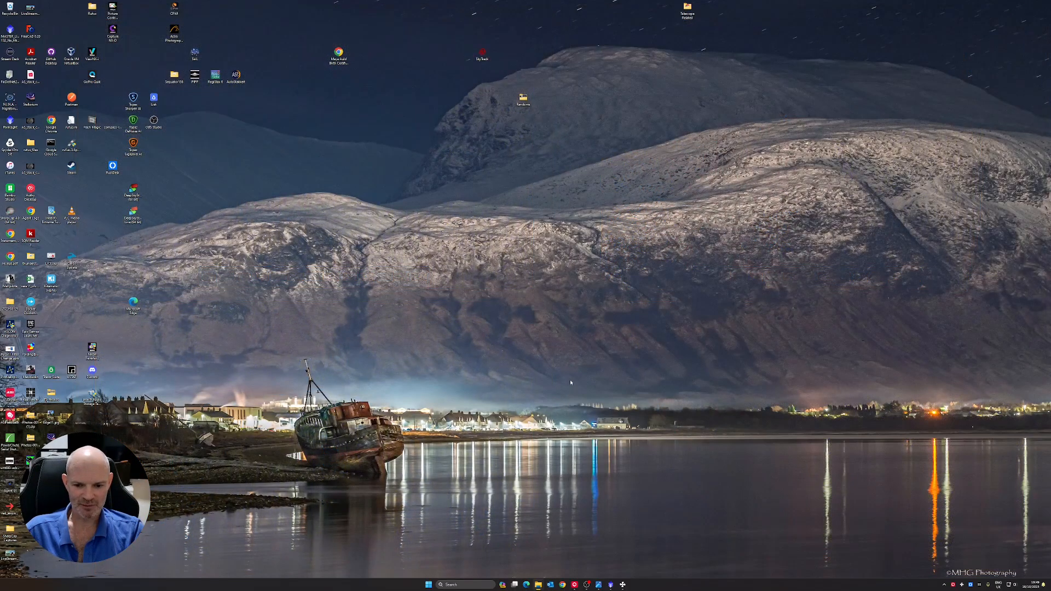
Find and launch AutoStakkert from the system search.
left_click(459, 585)
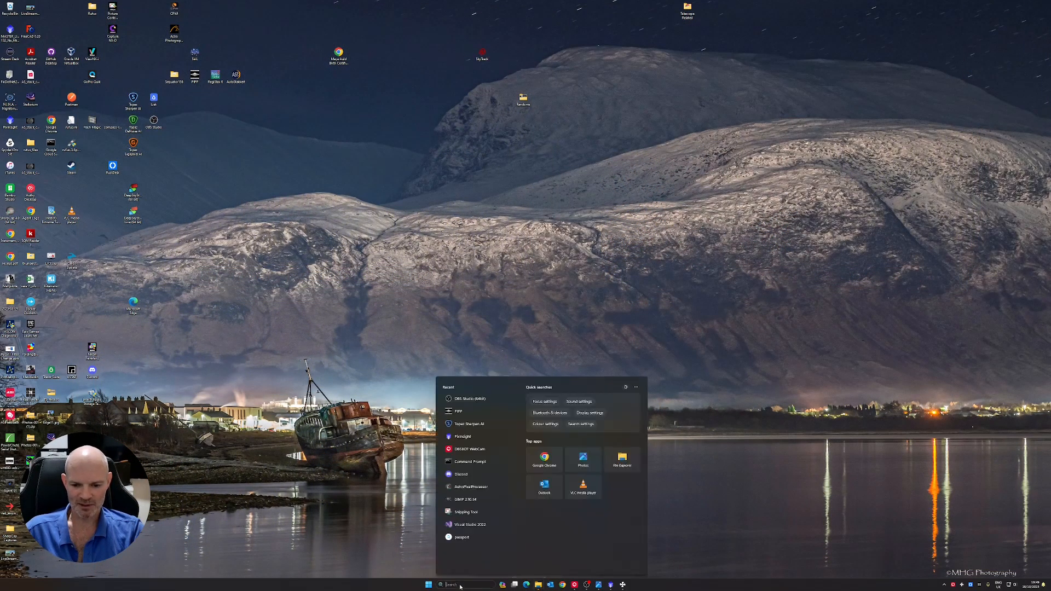
type("autostakkert")
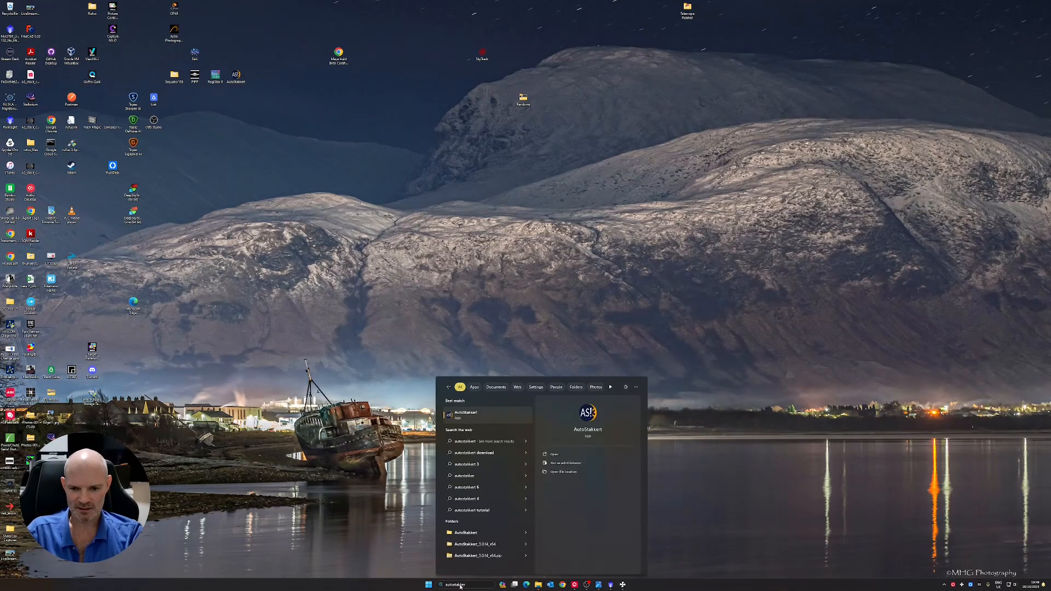
key("Return")
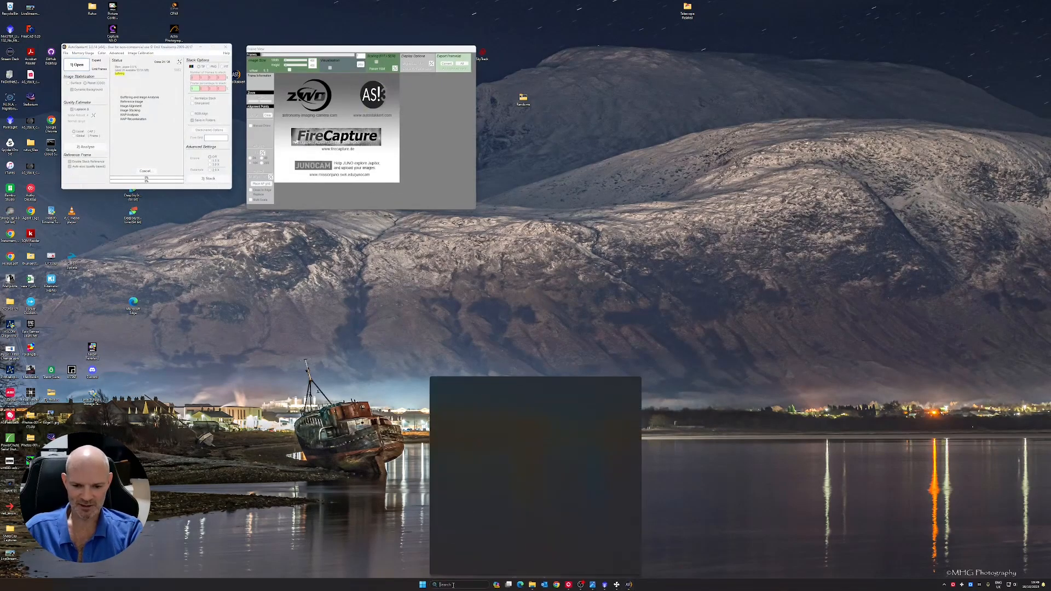
Find and launch RegiStax 6 from the system search.
type("regis")
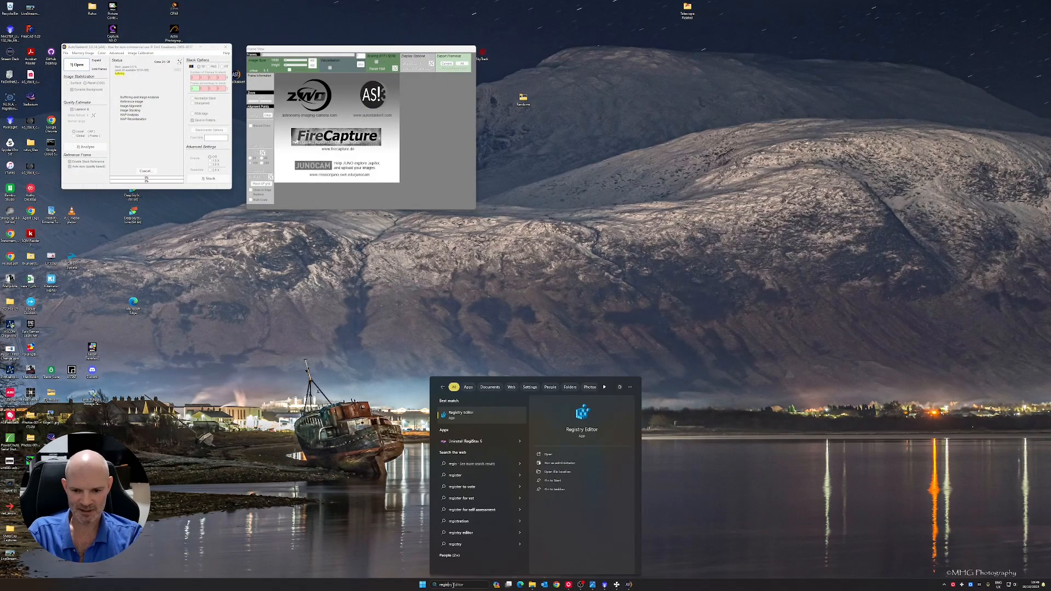
type("tax 6")
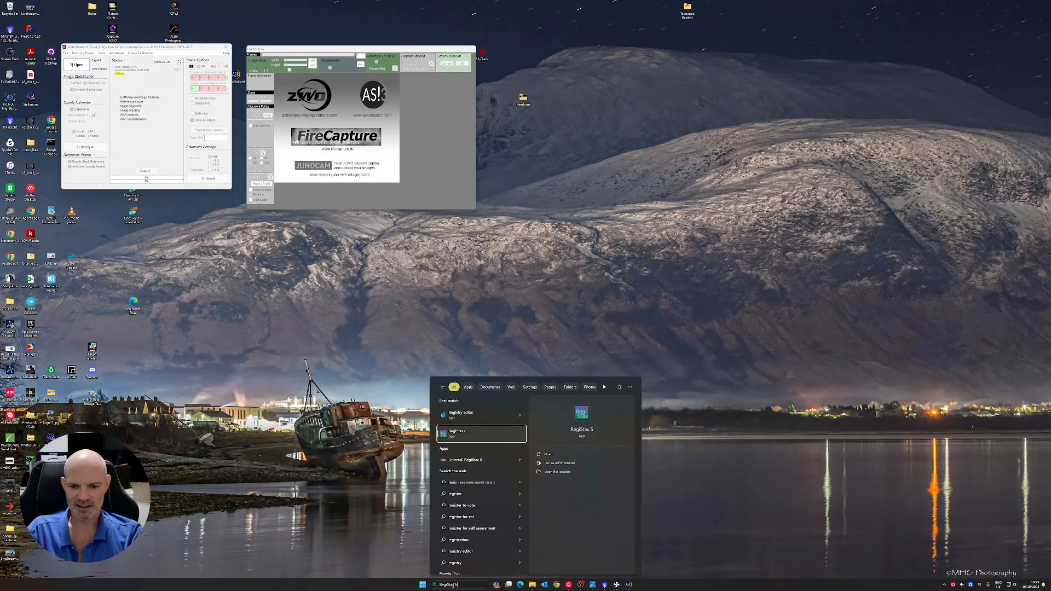
key("Return")
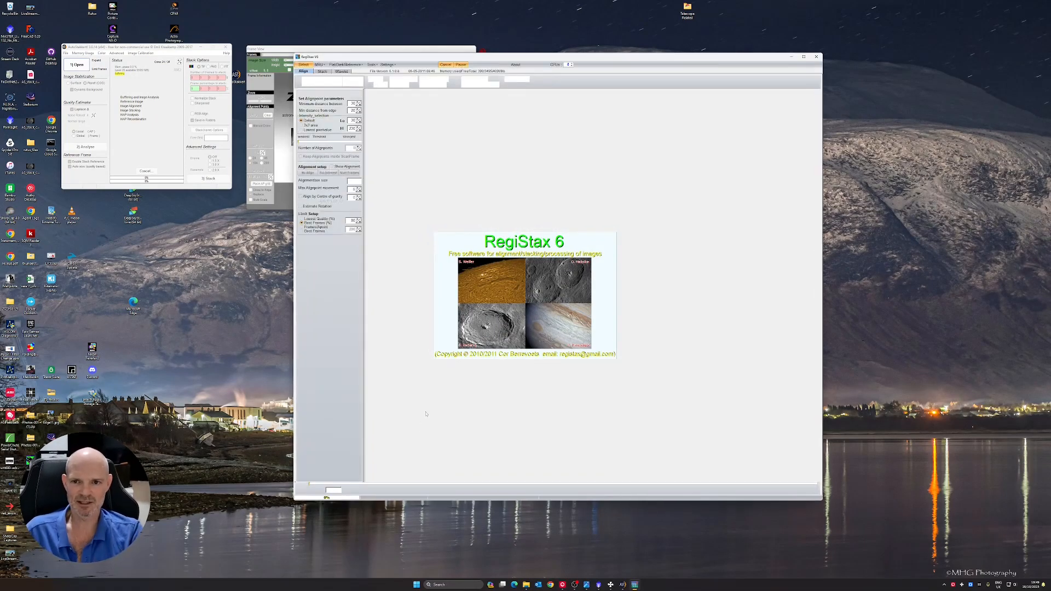
Arrange the RegiStax and AutoStakkert windows side by side and bring the SunVideo folder window below the AutoStakkert ones.
left_click_drag(529, 59, 739, 43)
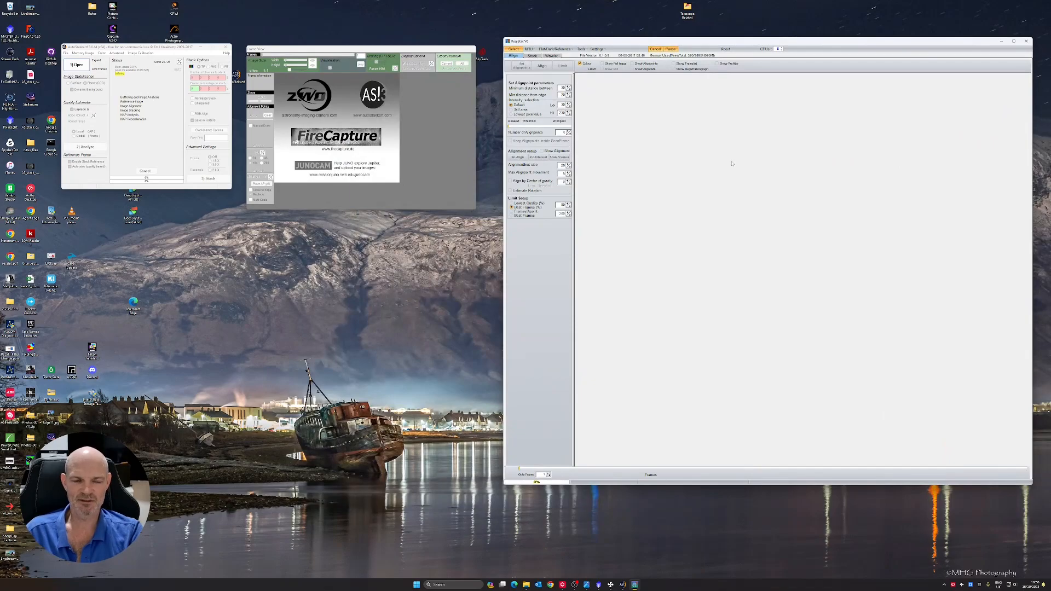
left_click(170, 134)
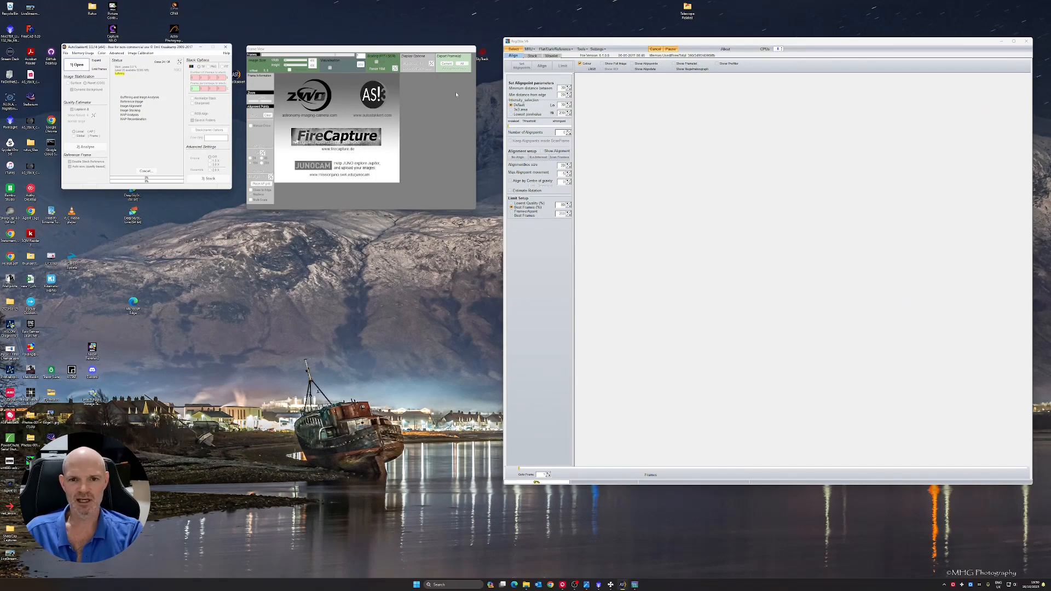
left_click_drag(676, 41, 673, 36)
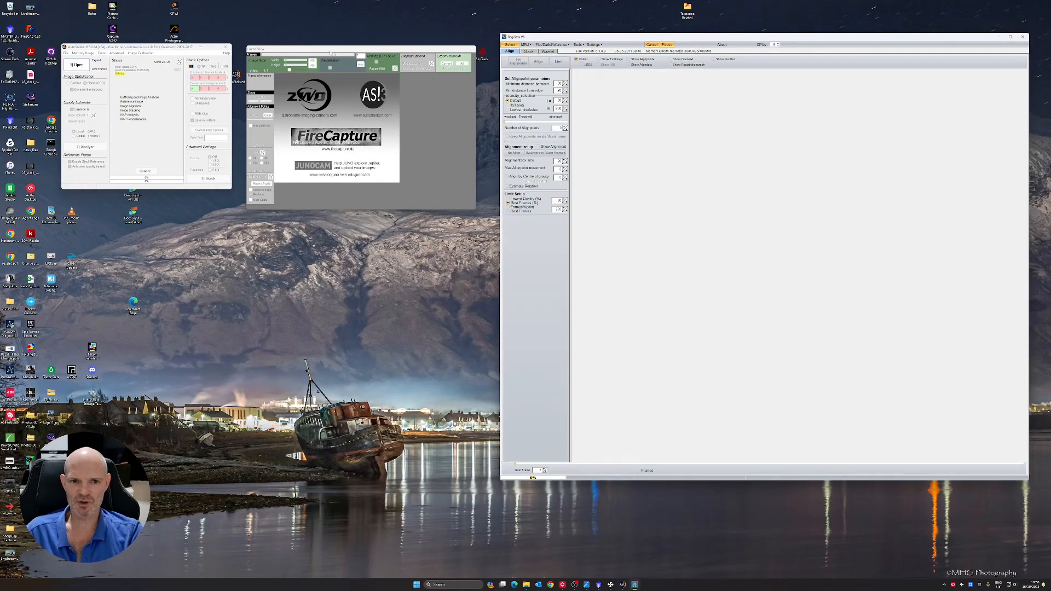
left_click_drag(326, 51, 304, 37)
left_click_drag(145, 51, 130, 34)
left_click_drag(1050, 177, 295, 236)
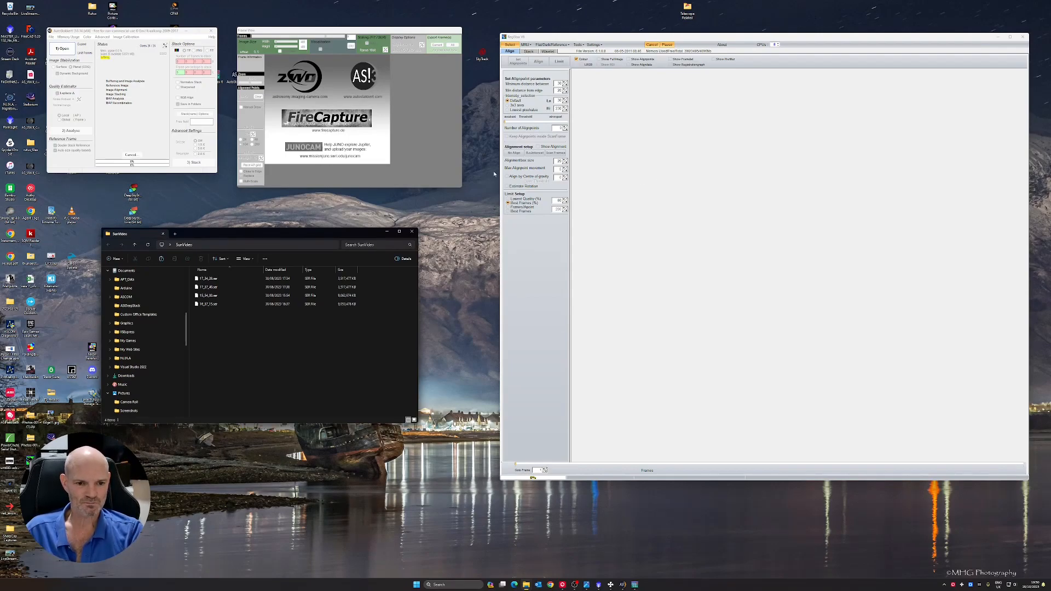
Load the first SER video from the SunVideo folder into AutoStakkert and move the windows apart so they do not overlap.
left_click(242, 281)
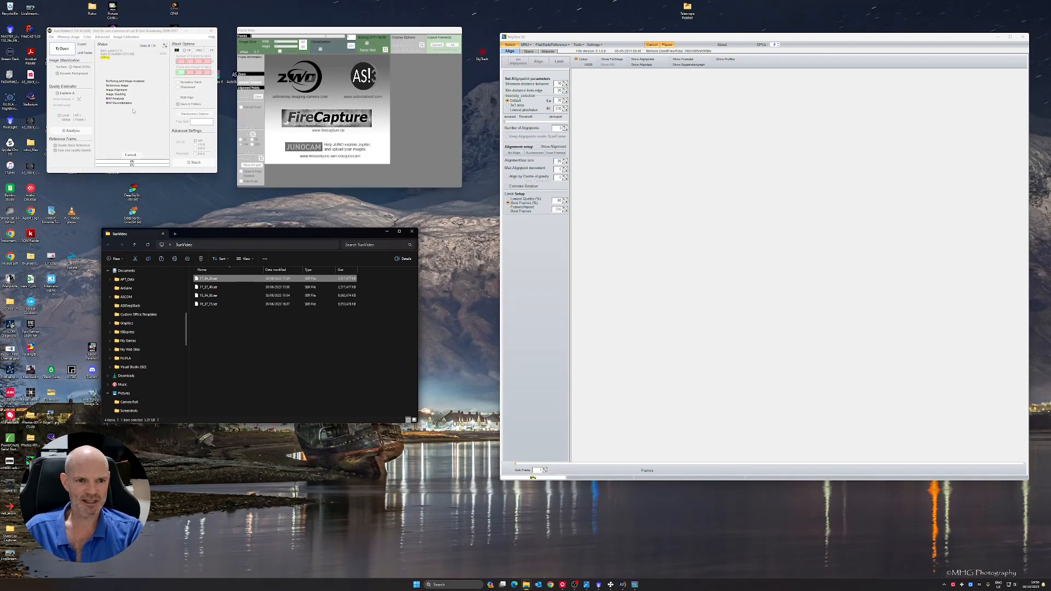
left_click_drag(134, 109, 135, 111)
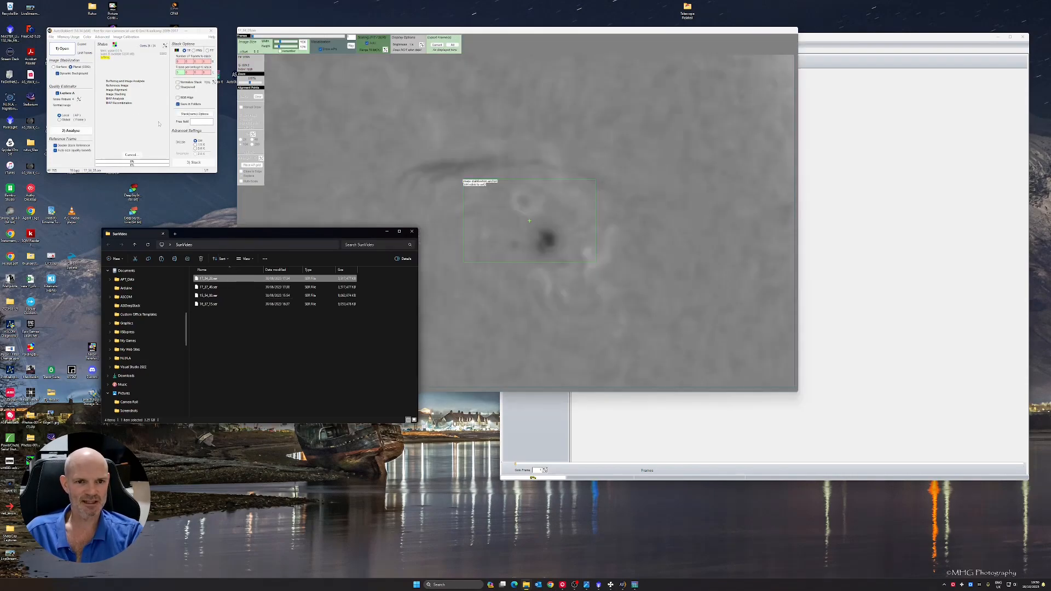
left_click_drag(276, 233, 240, 402)
left_click_drag(433, 32, 418, 16)
left_click_drag(157, 32, 144, 17)
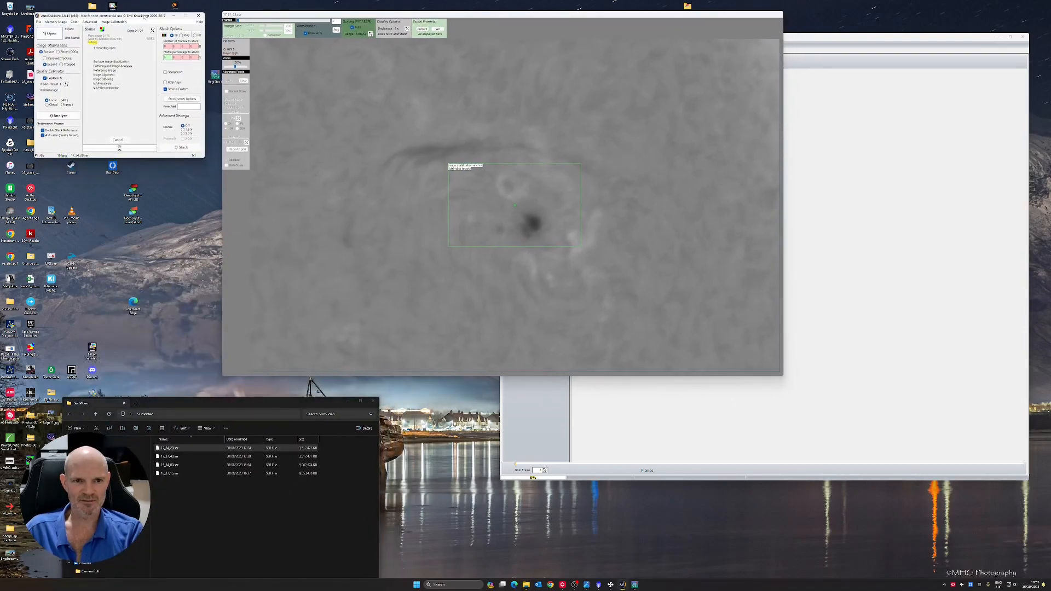
left_click_drag(357, 16, 348, 17)
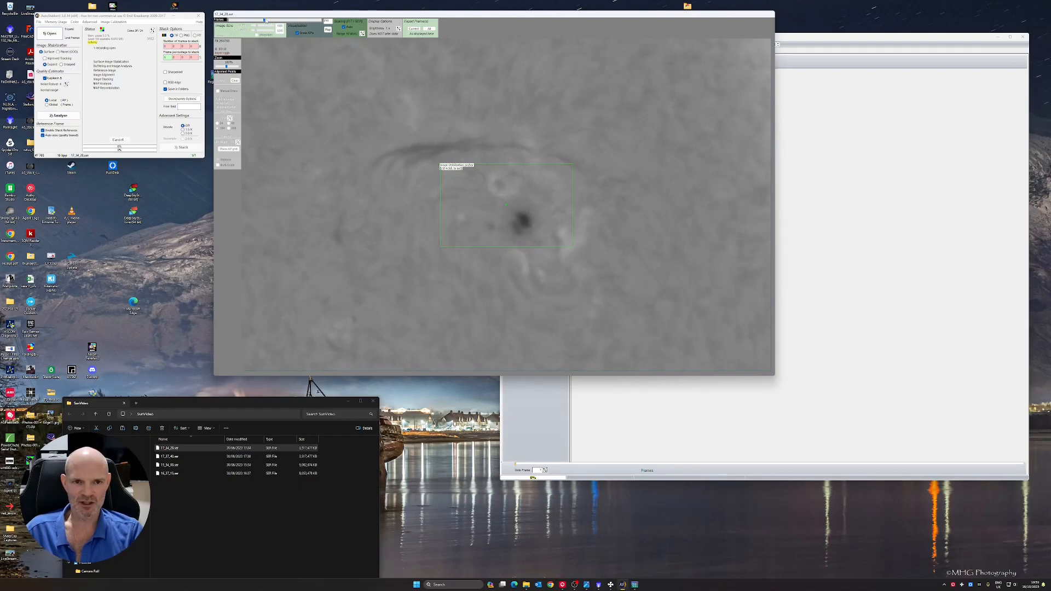
Place the image stabilization anchor on the dark sunspot and analyse the video's frames.
left_click_drag(289, 22, 266, 22)
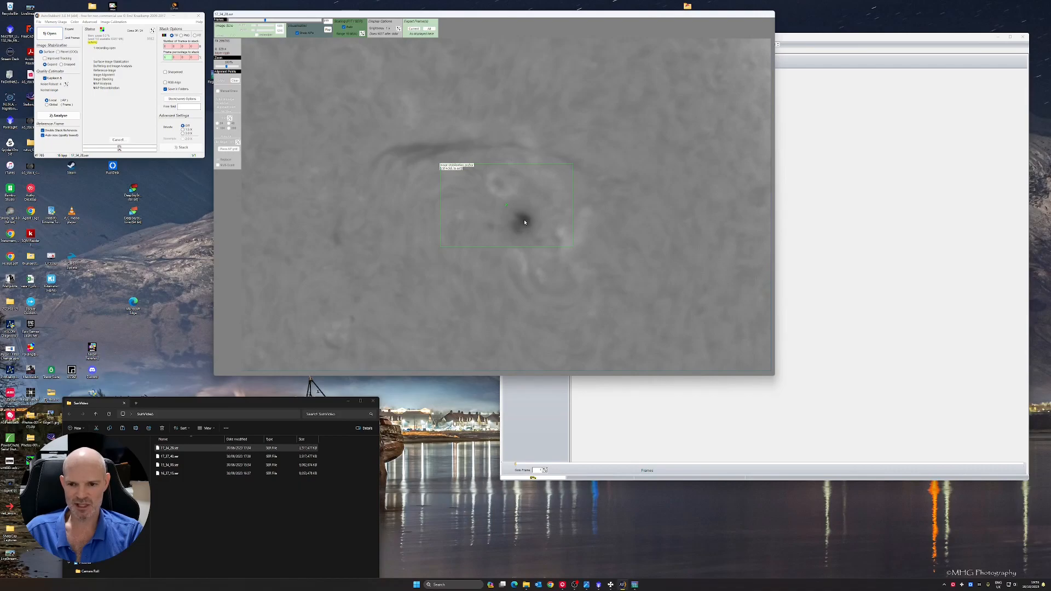
left_click(524, 222, "ctrl")
left_click(525, 223, "ctrl")
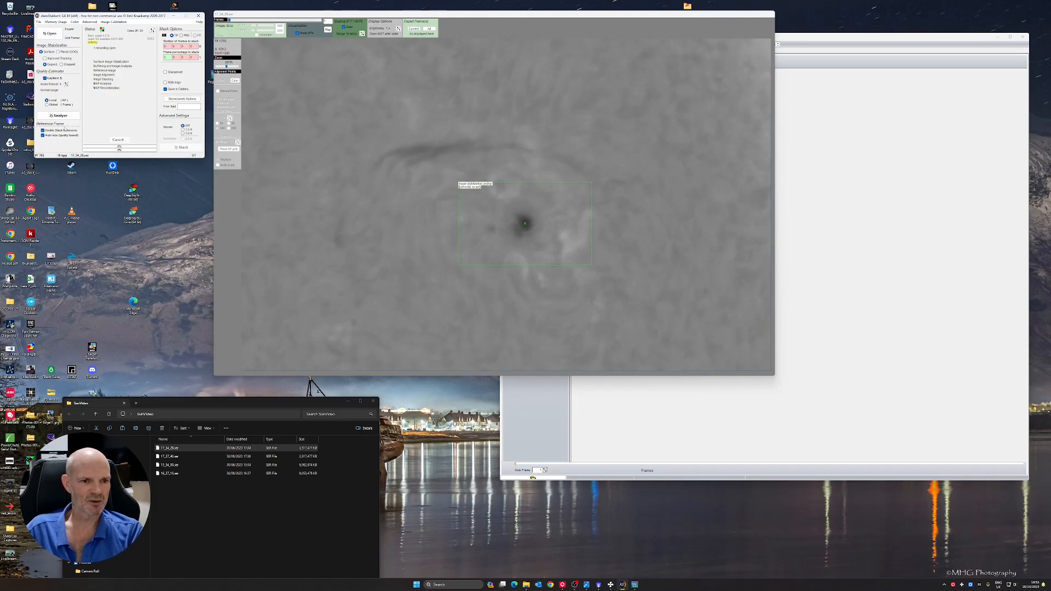
left_click(61, 117)
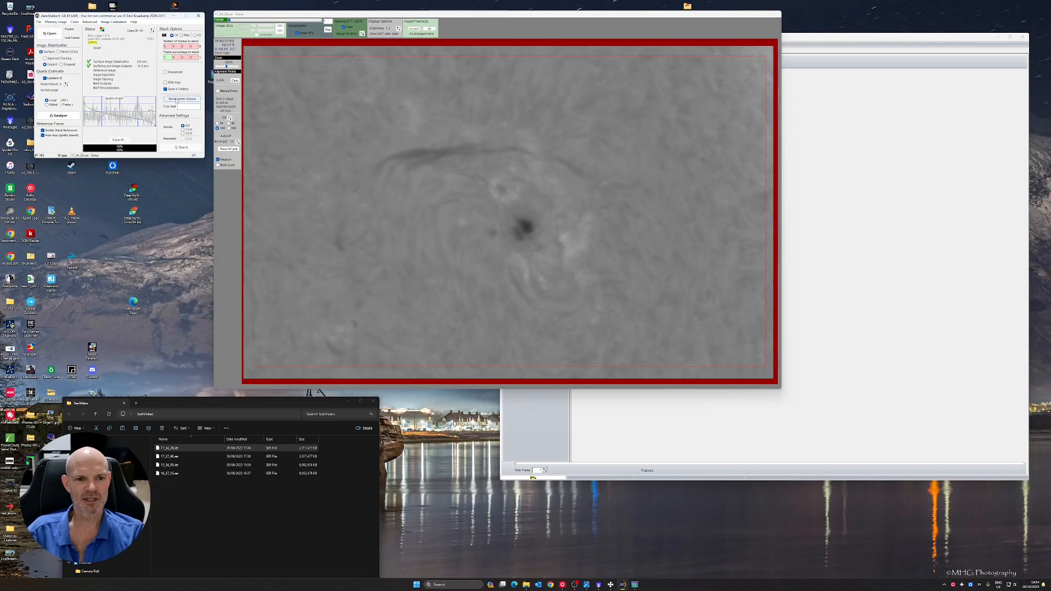
Review the stack filename options and the setting for opening stacks in RegiStax.
left_click(183, 99)
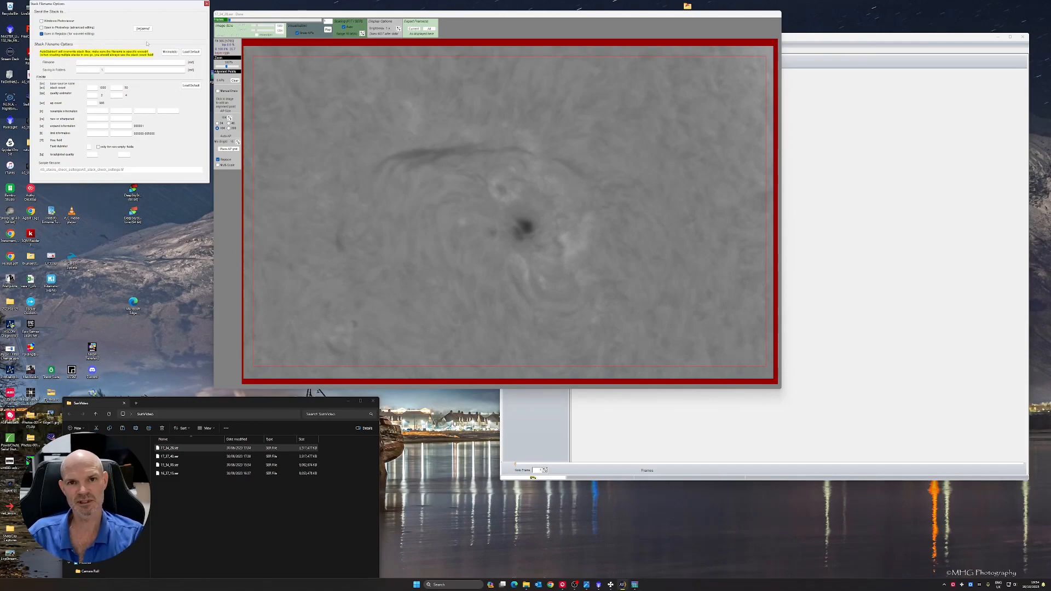
left_click(206, 4)
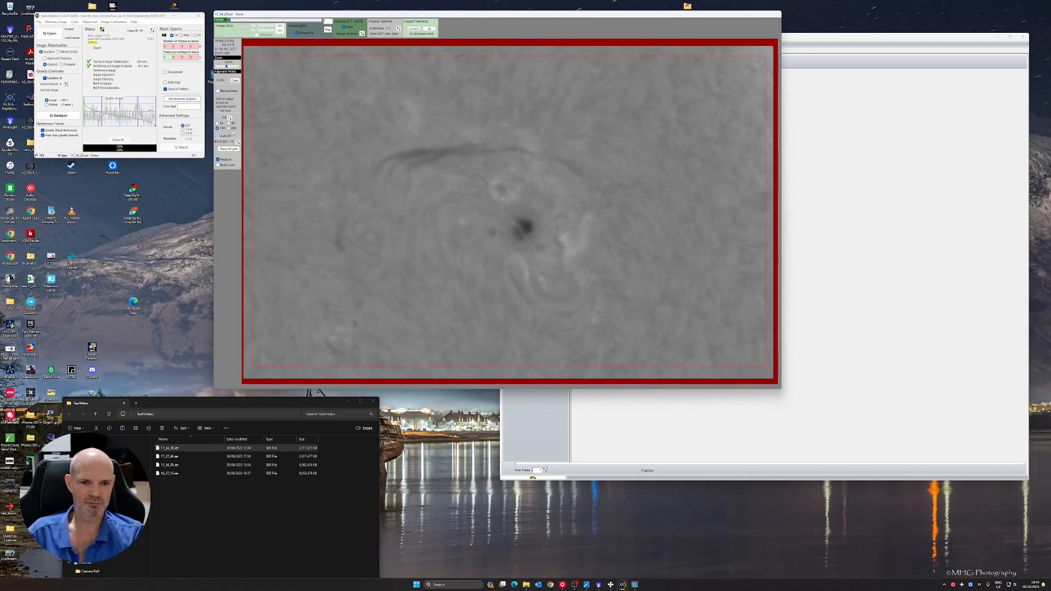
Place an automatic grid of alignment points over the frame and stack the video.
left_click(229, 148)
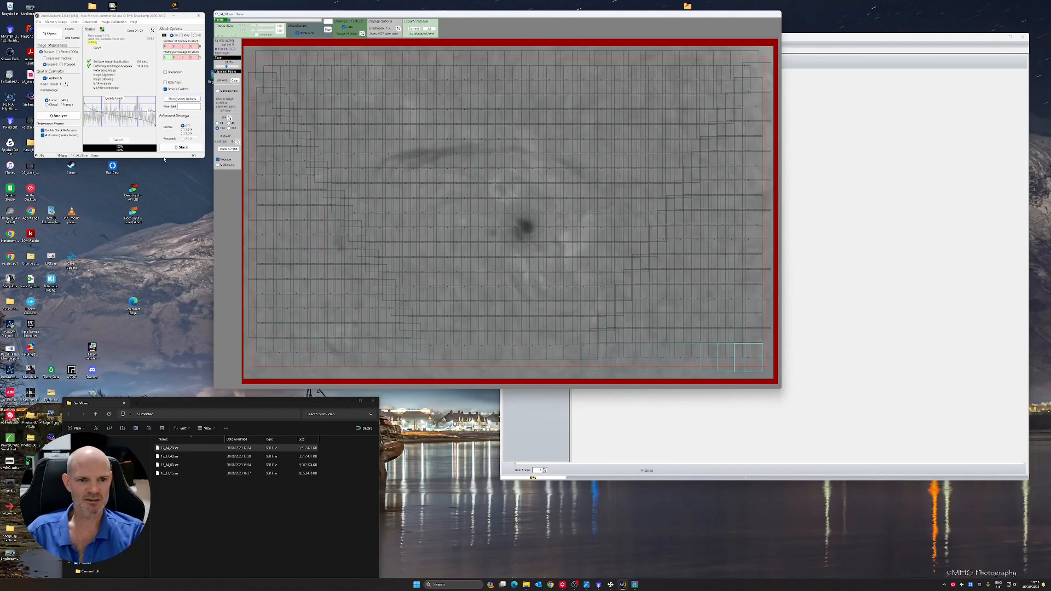
left_click(181, 149)
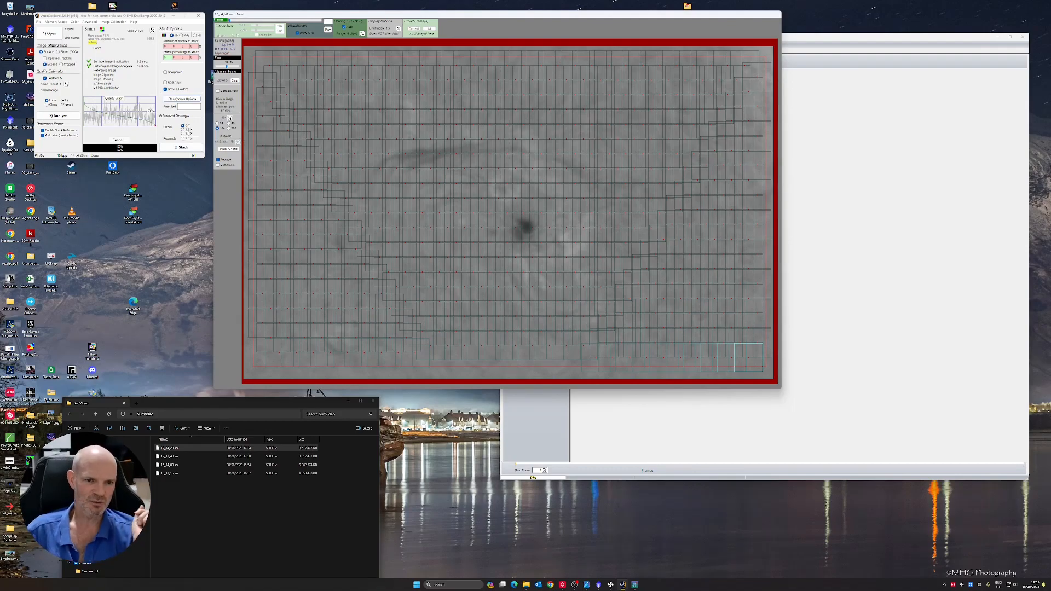
left_click(183, 149)
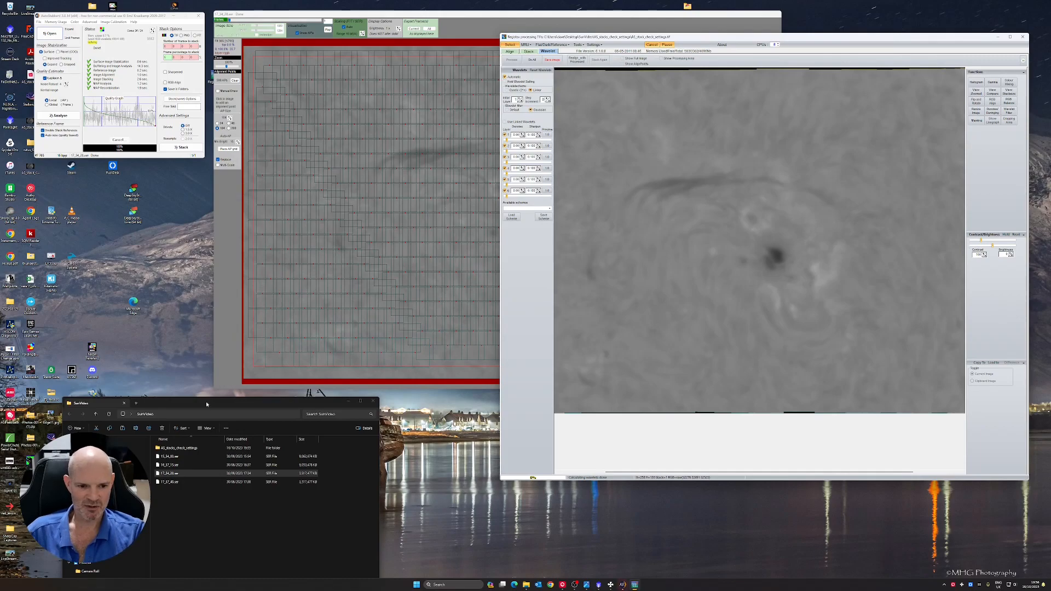
Open the stacked TIFF image from the AS_stacks_check_settings output folder in SunVideo.
left_click(219, 364)
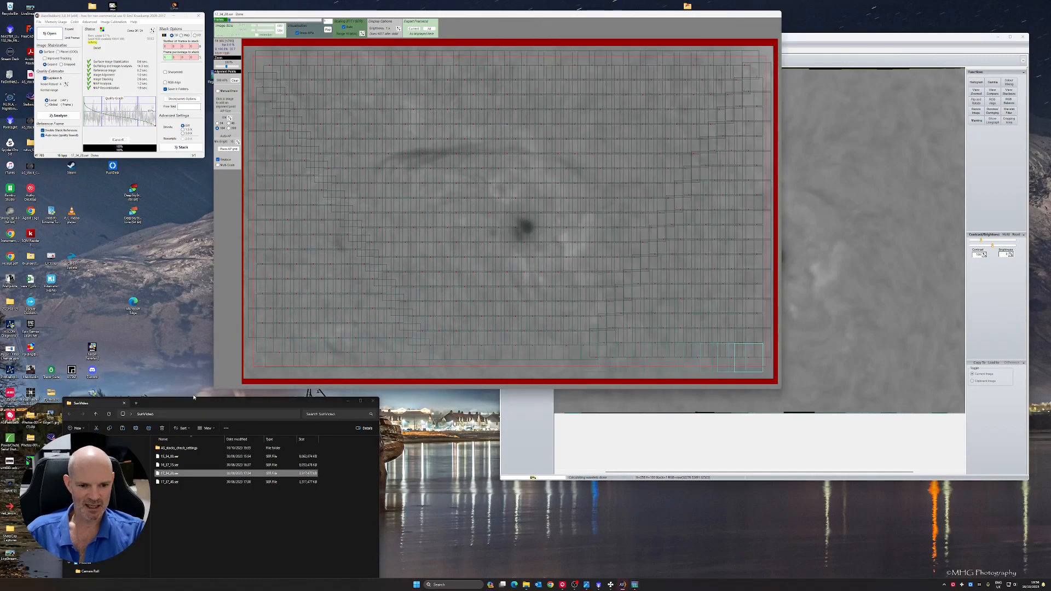
left_click_drag(194, 403, 189, 289)
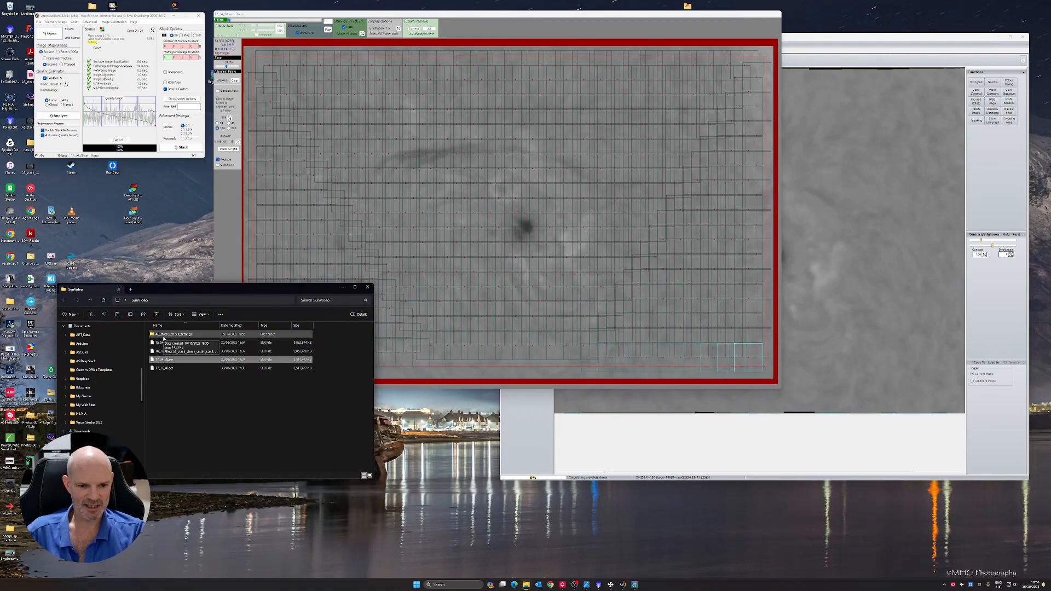
double_click(170, 335)
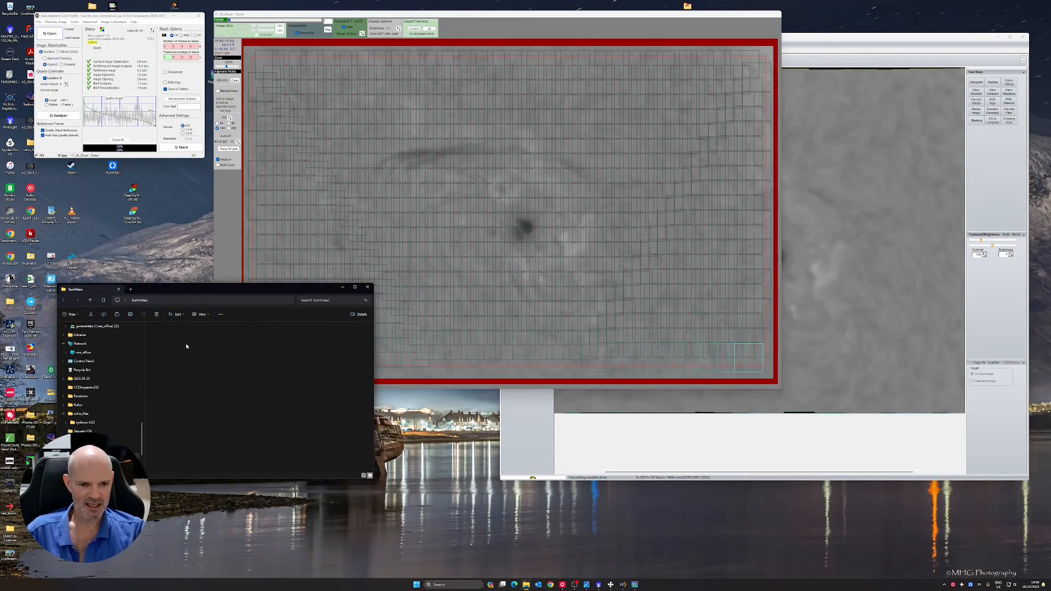
double_click(196, 349)
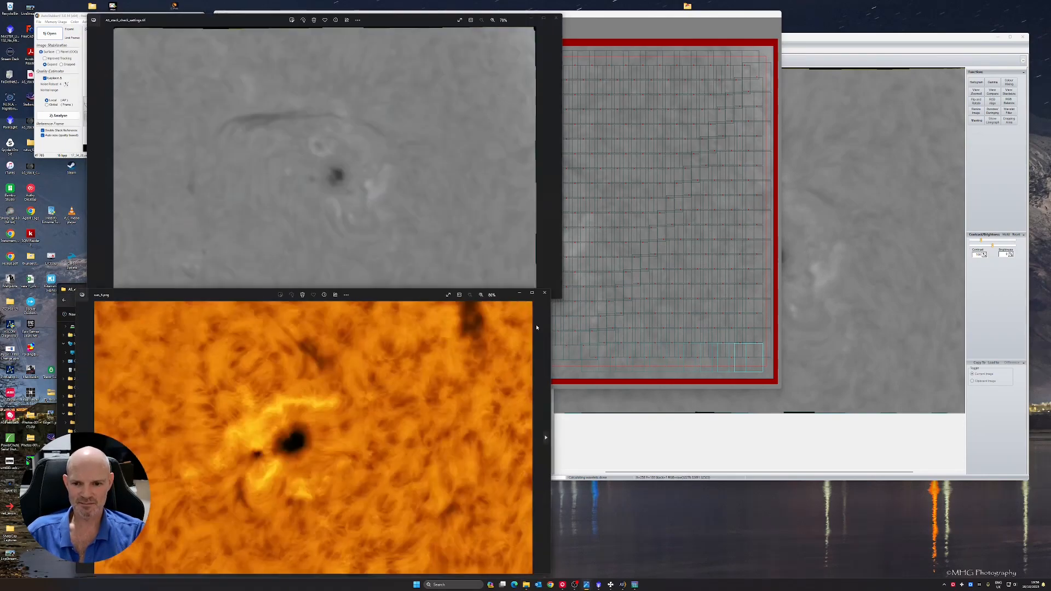
Close the older sunspot photo, examine the stacked image's edges and detail up close, and close its viewer.
left_click(544, 293)
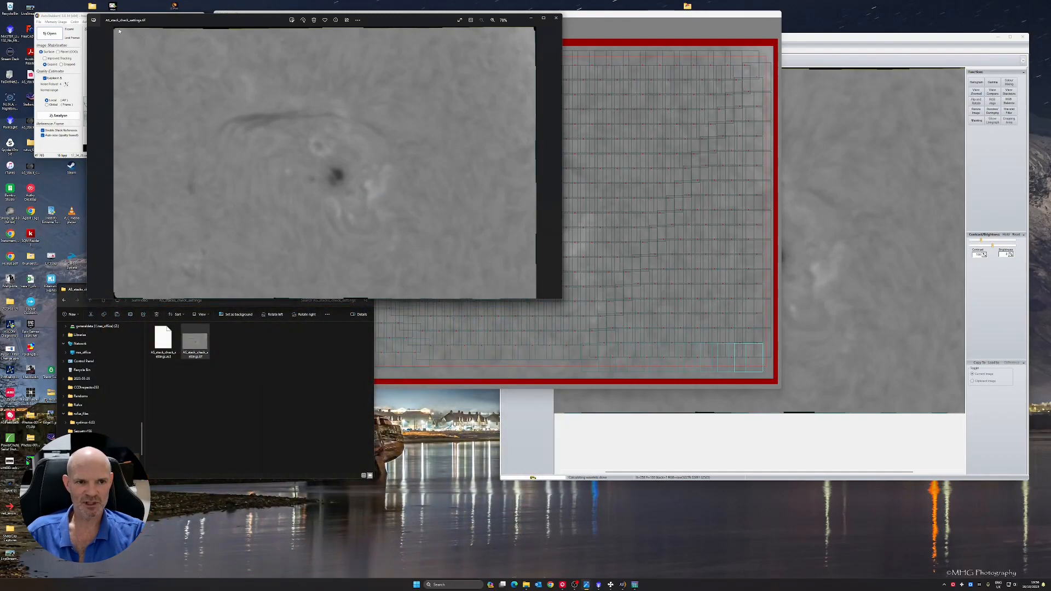
scroll(262, 34, "up", 5)
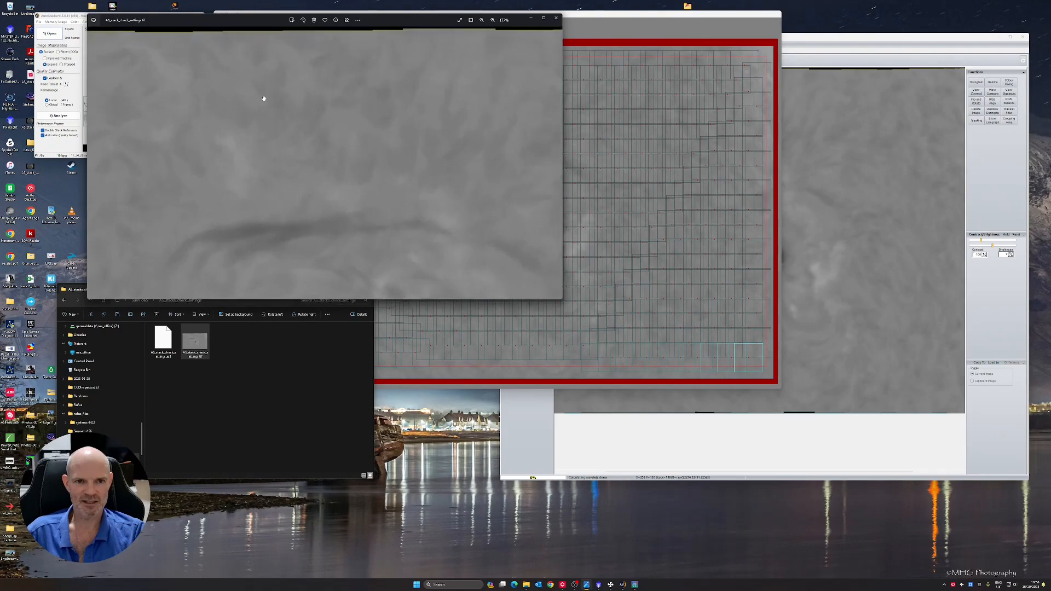
scroll(365, 121, "down", 4)
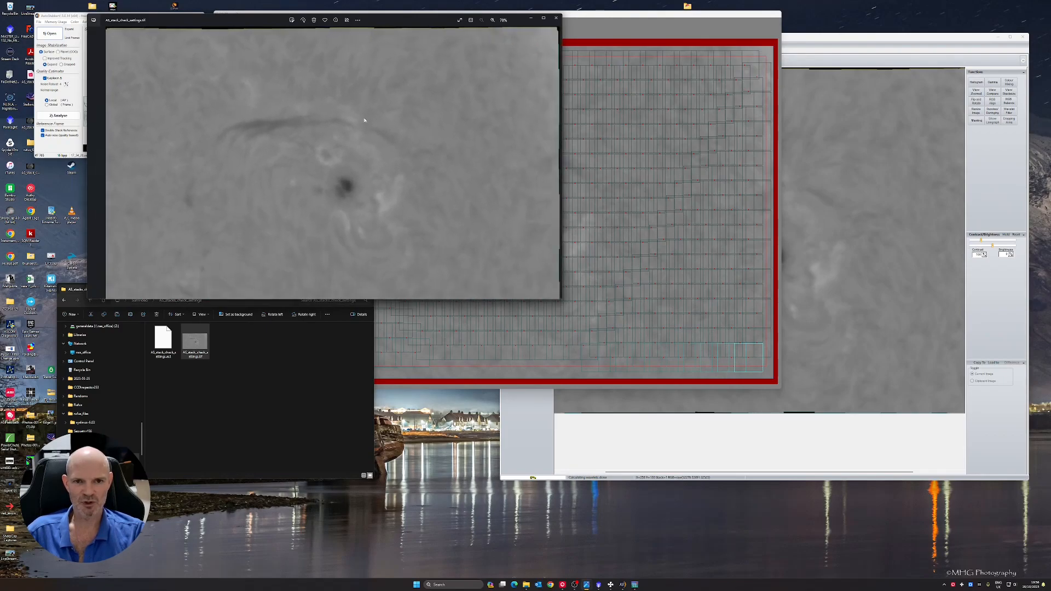
left_click(556, 18)
Switch to RegiStax with the stacked sunspot image and move its window beside the output folder.
left_click(863, 65)
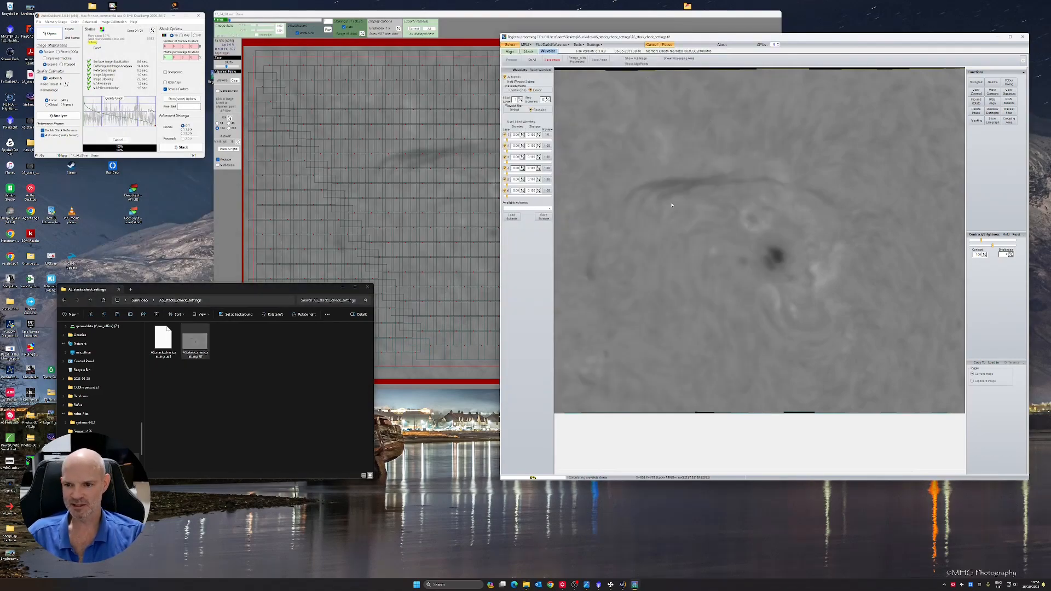
left_click_drag(817, 37, 729, 35)
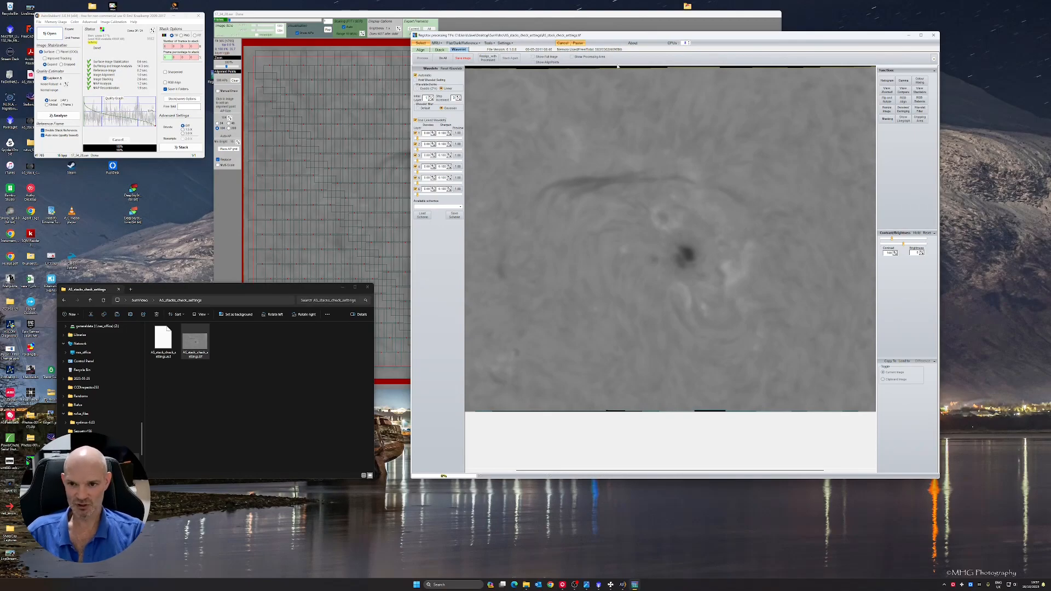
left_click_drag(611, 37, 597, 36)
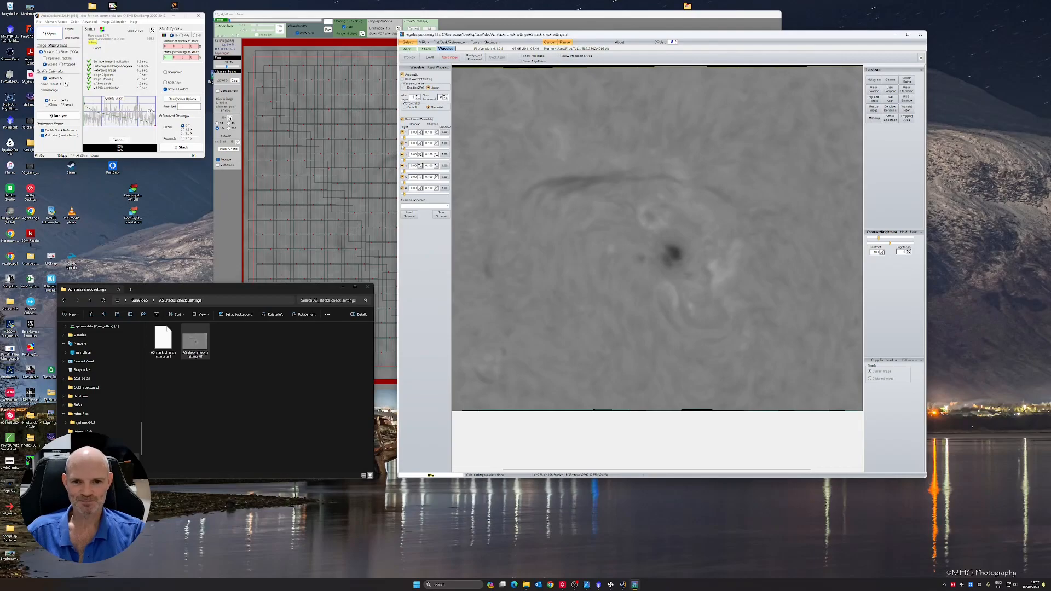
Raise the first two wavelet layers and preview the sharpening around the filament, the upper corners and the sunspot.
left_click_drag(404, 137, 415, 138)
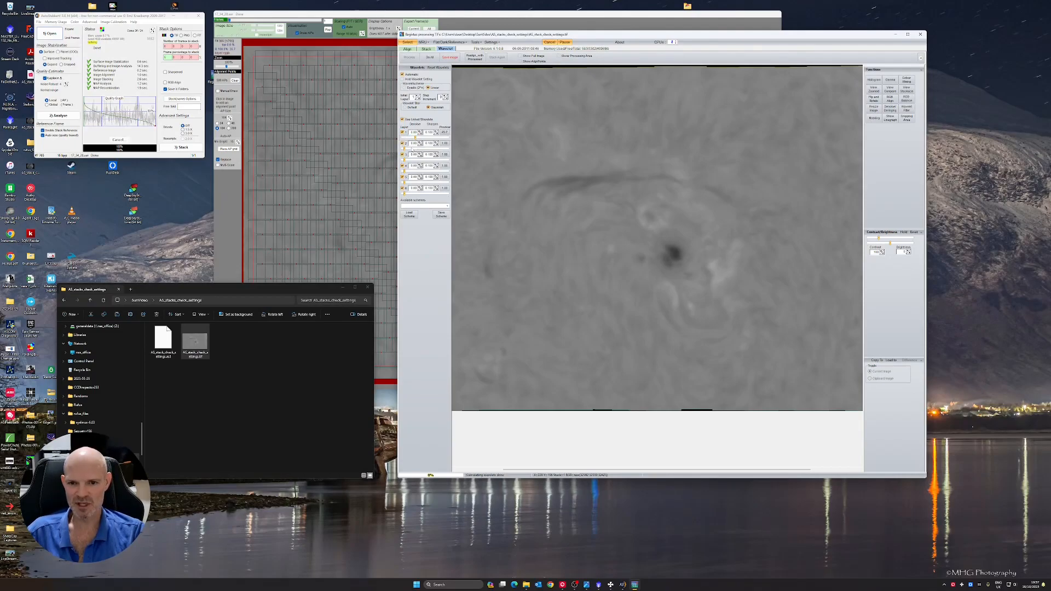
left_click_drag(405, 148, 407, 160)
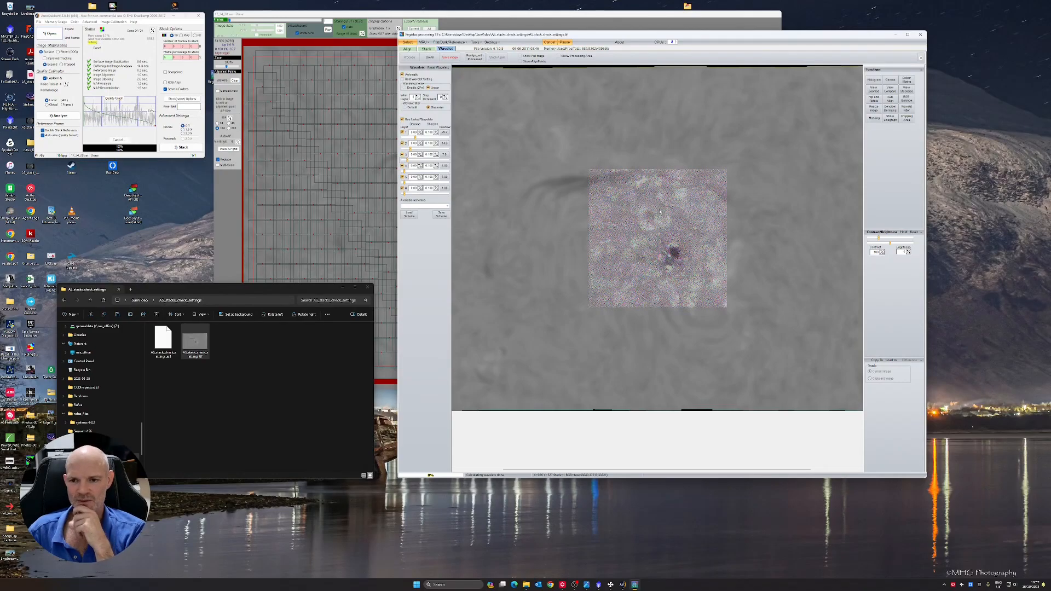
left_click(560, 137)
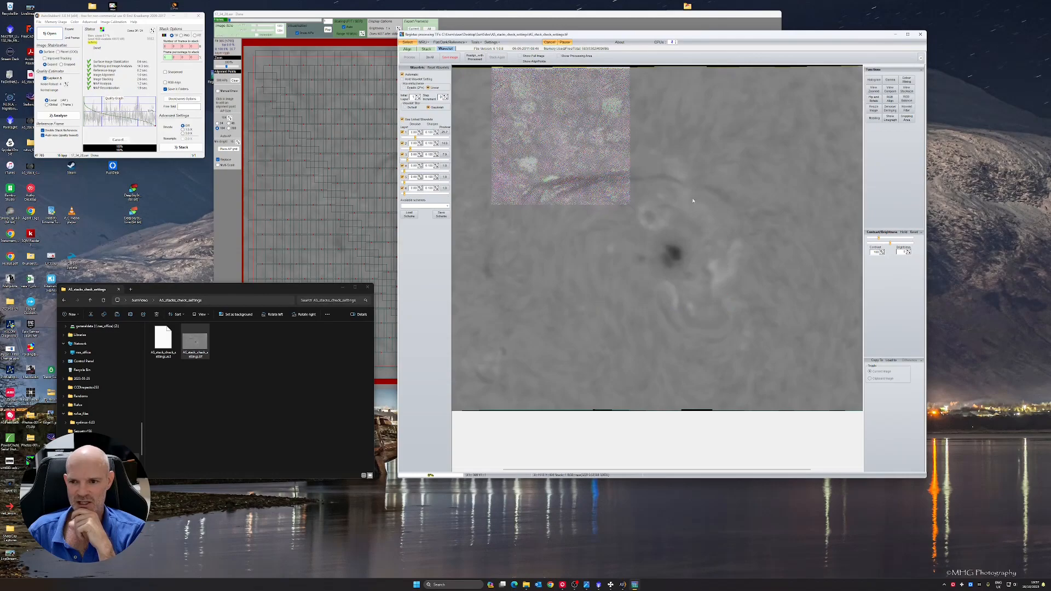
left_click(809, 126)
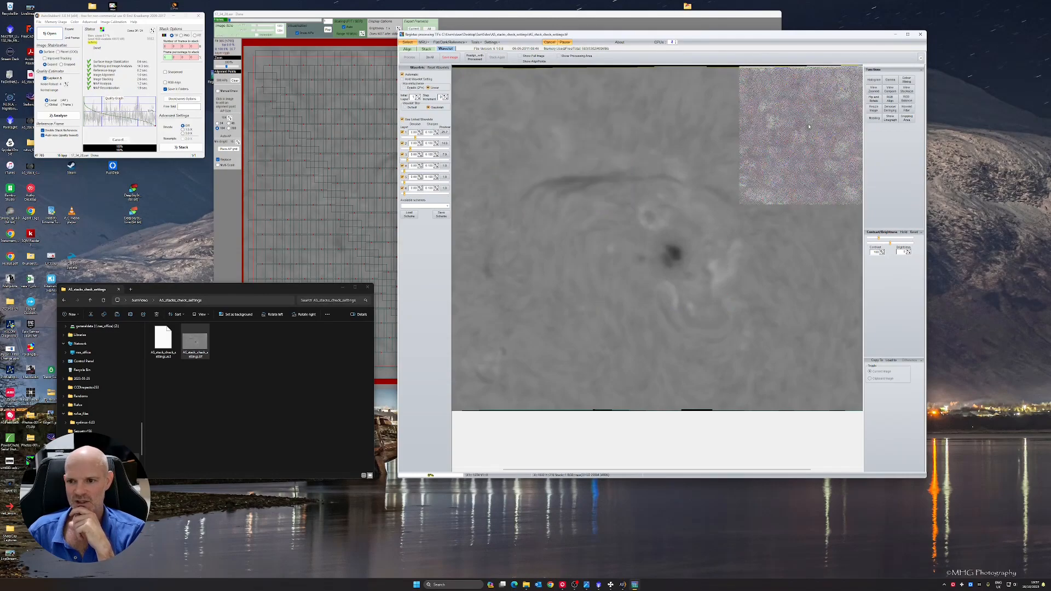
left_click(779, 279)
left_click(673, 257)
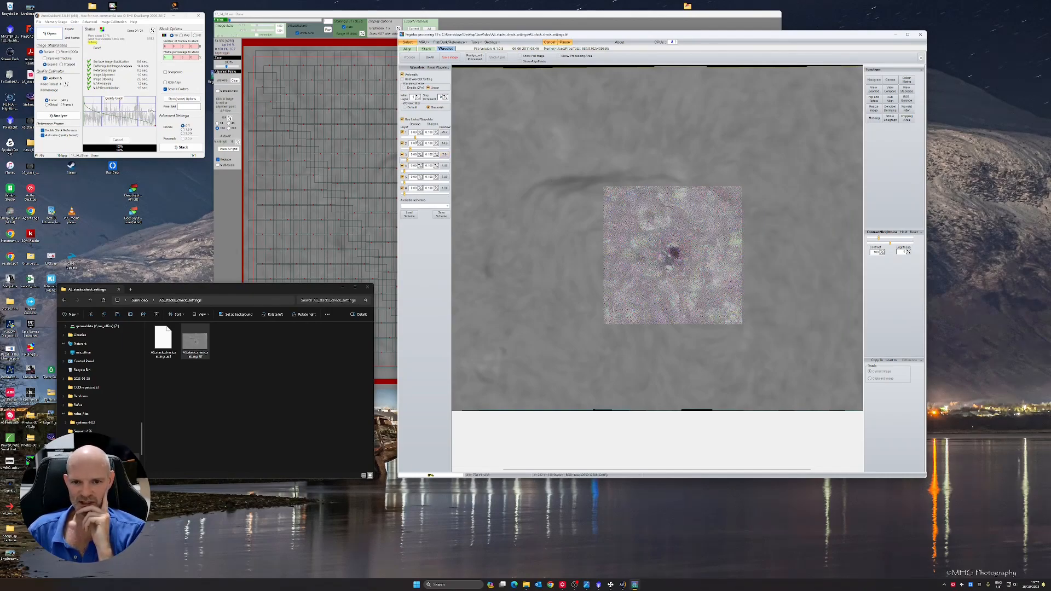
Turn off linked wavelets, rebalance the individual wavelet layers for finer detail, and apply the sharpening to the whole image.
left_click(402, 120)
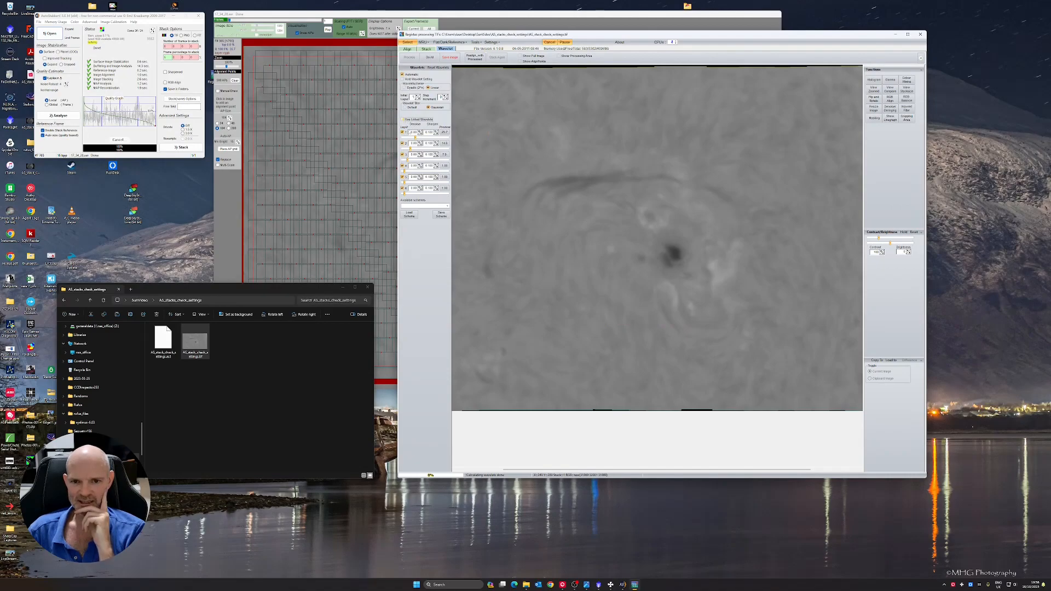
left_click_drag(415, 137, 414, 195)
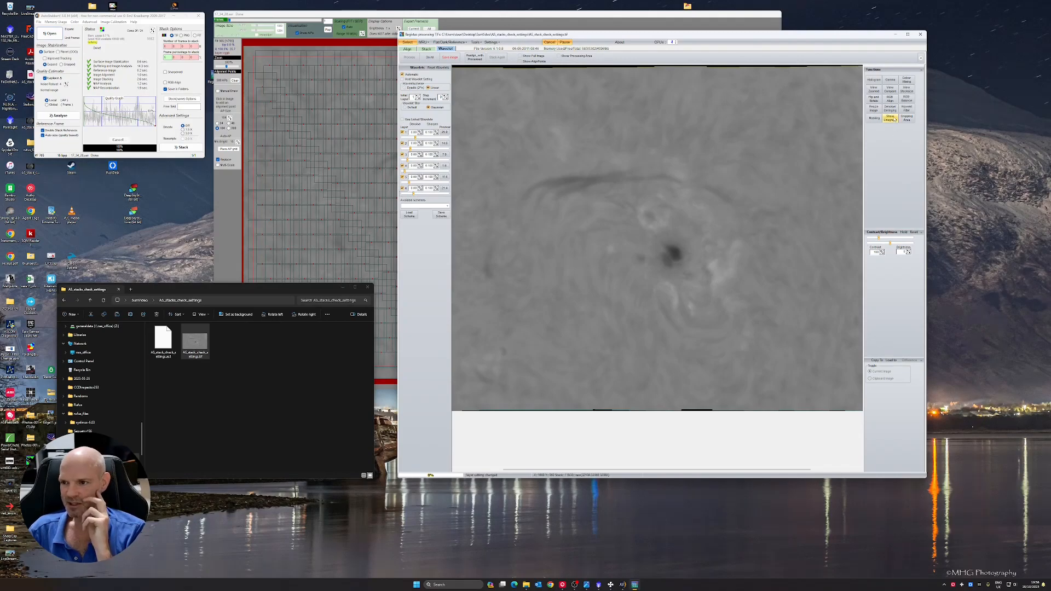
left_click_drag(415, 138, 432, 137)
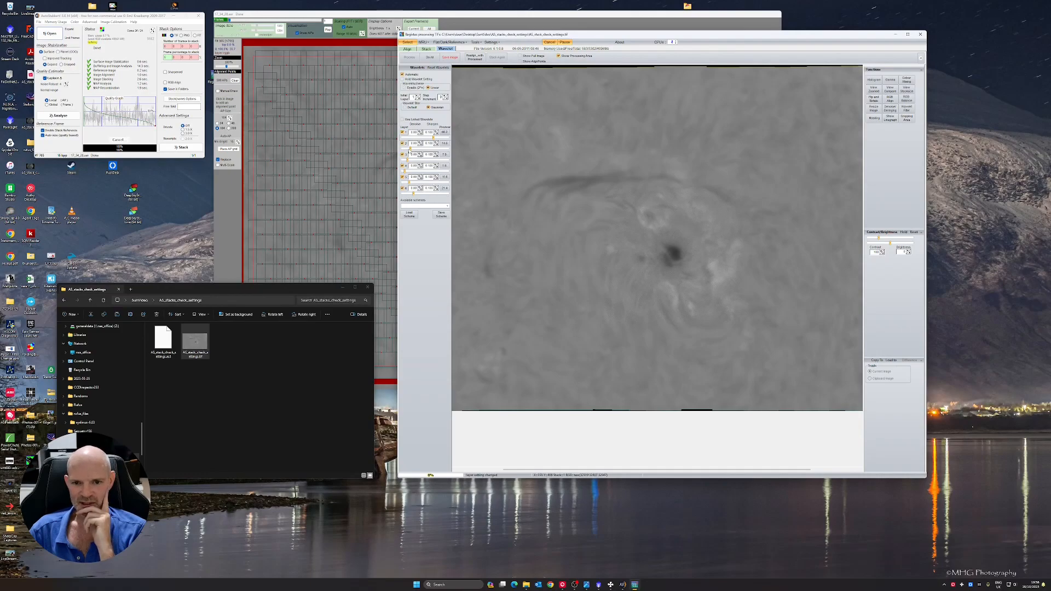
left_click_drag(410, 148, 414, 149)
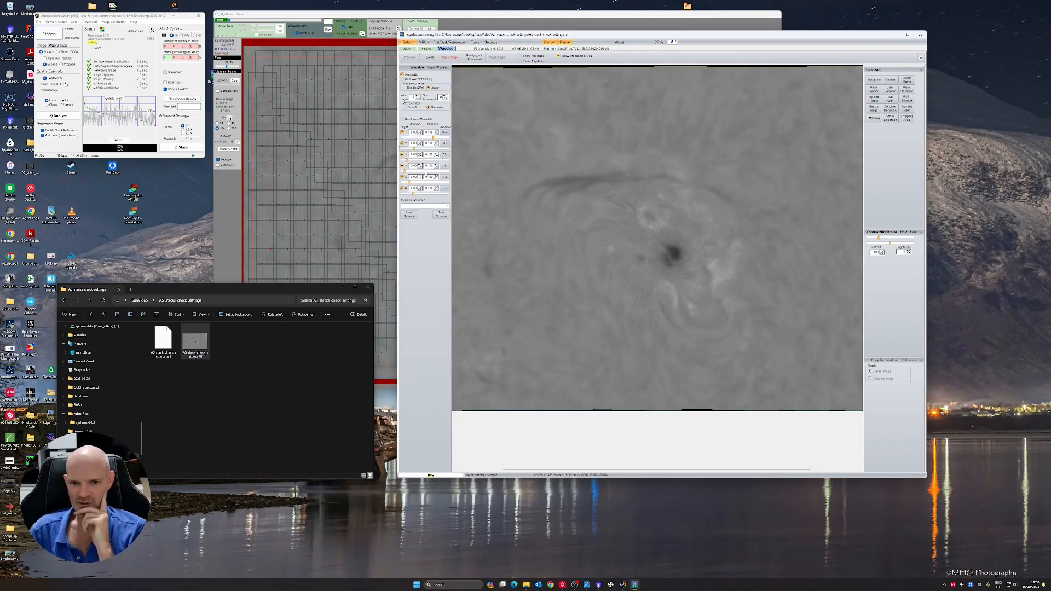
left_click_drag(408, 160, 410, 160)
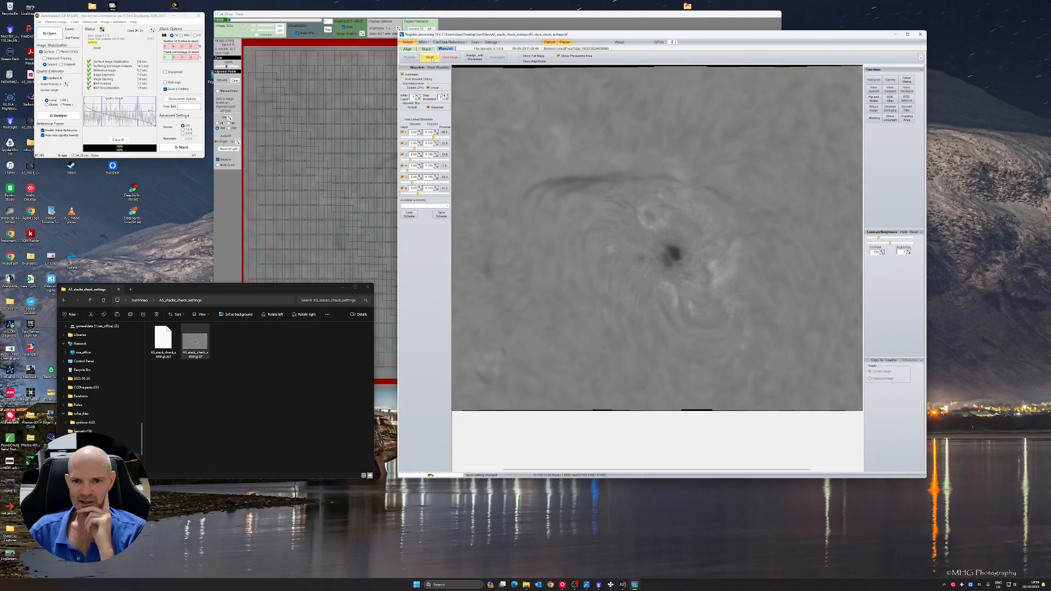
left_click(430, 58)
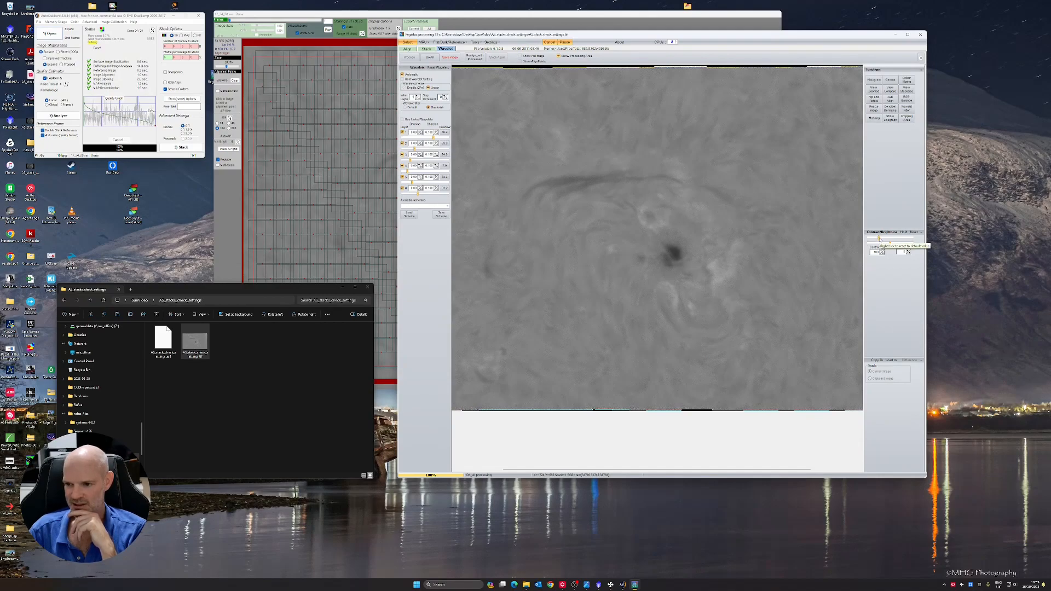
Raise the contrast slightly, checking it in the sunspot preview, and apply the adjustment to the whole image.
left_click_drag(879, 239, 884, 239)
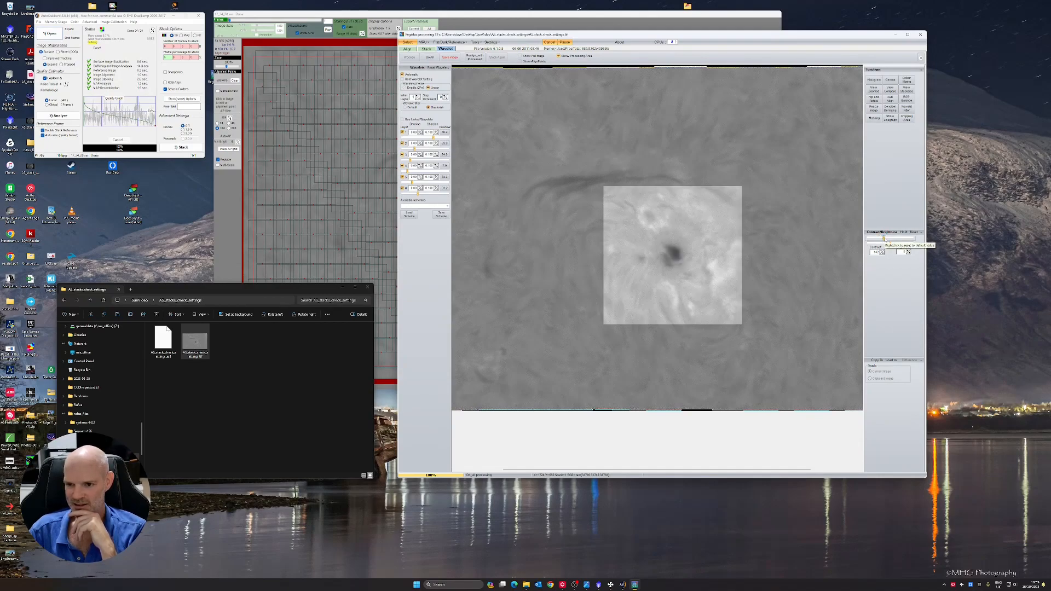
left_click_drag(881, 238, 882, 243)
left_click(435, 59)
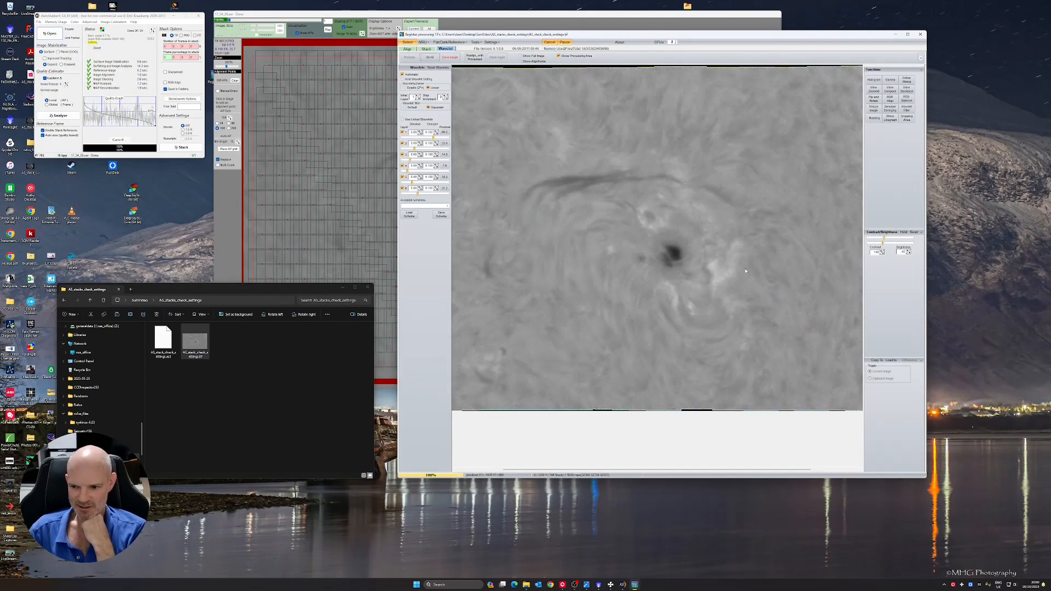
Save the sharpened image as a TIFF named image1 in the AS_stacks_check_settings folder.
left_click(453, 58)
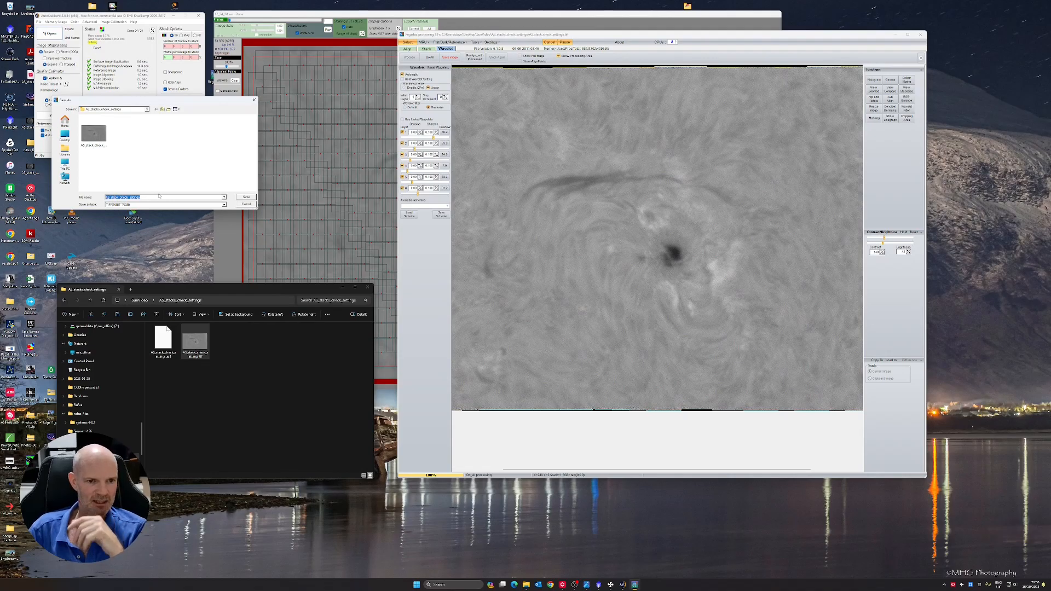
type("wave1")
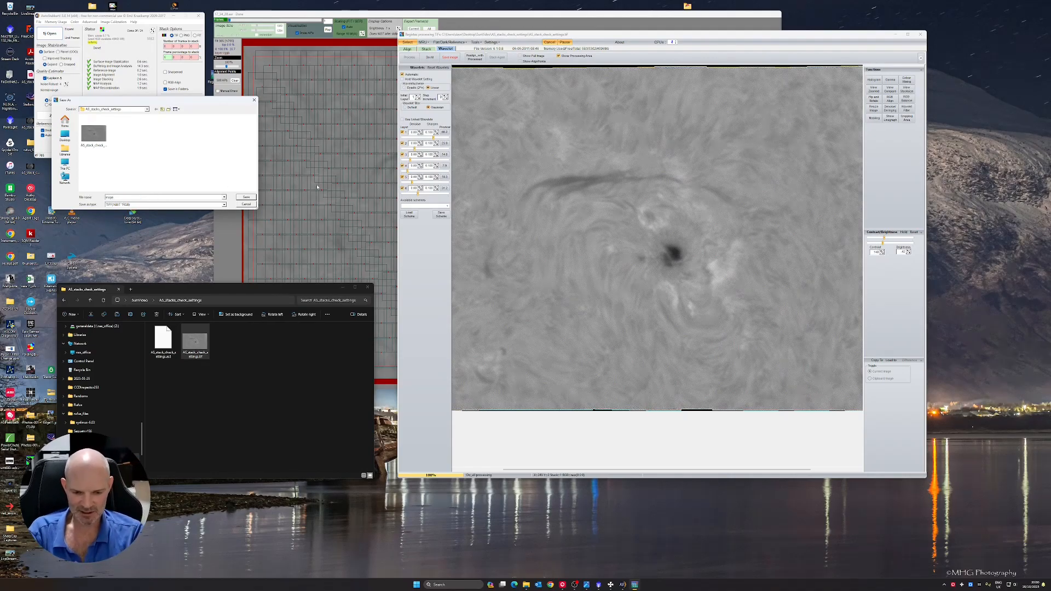
left_click(247, 198)
Open image1.tif in an enlarged viewer, examine the noise around the filament and sunspot up close, and close it.
double_click(228, 345)
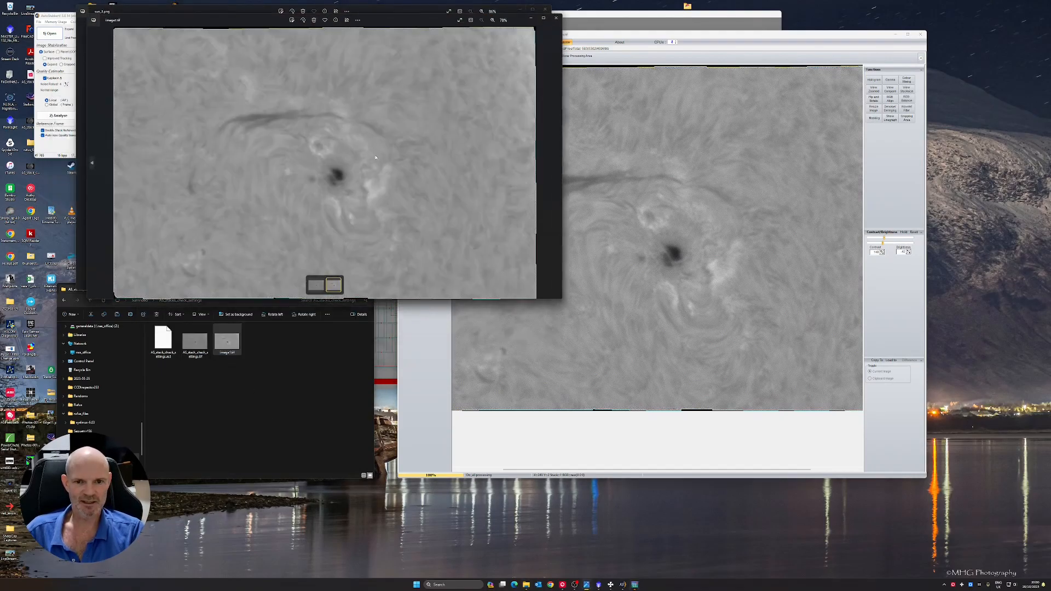
scroll(345, 157, "up", 4)
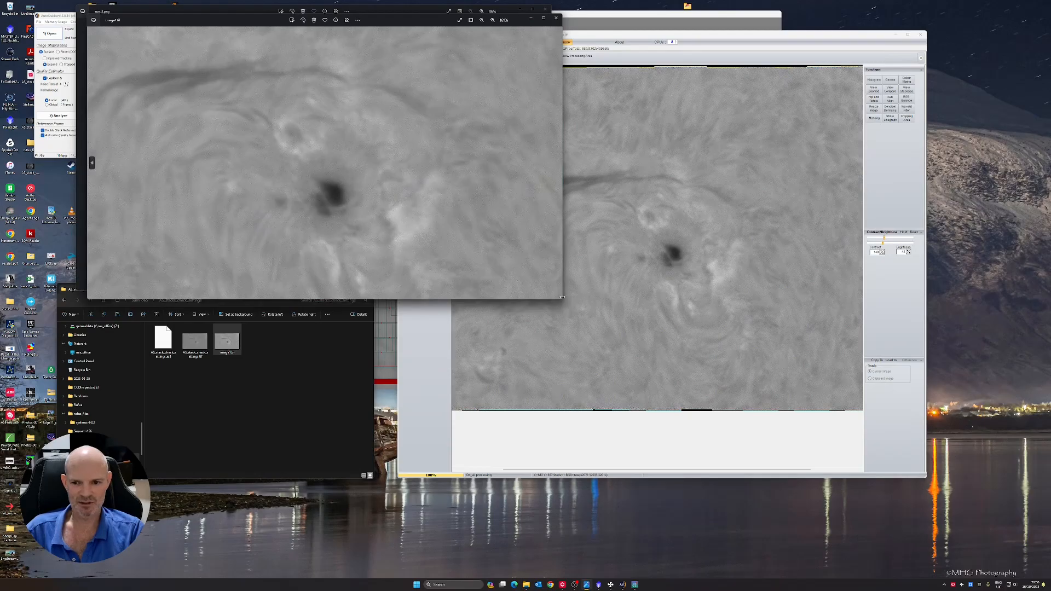
left_click_drag(566, 302, 739, 469)
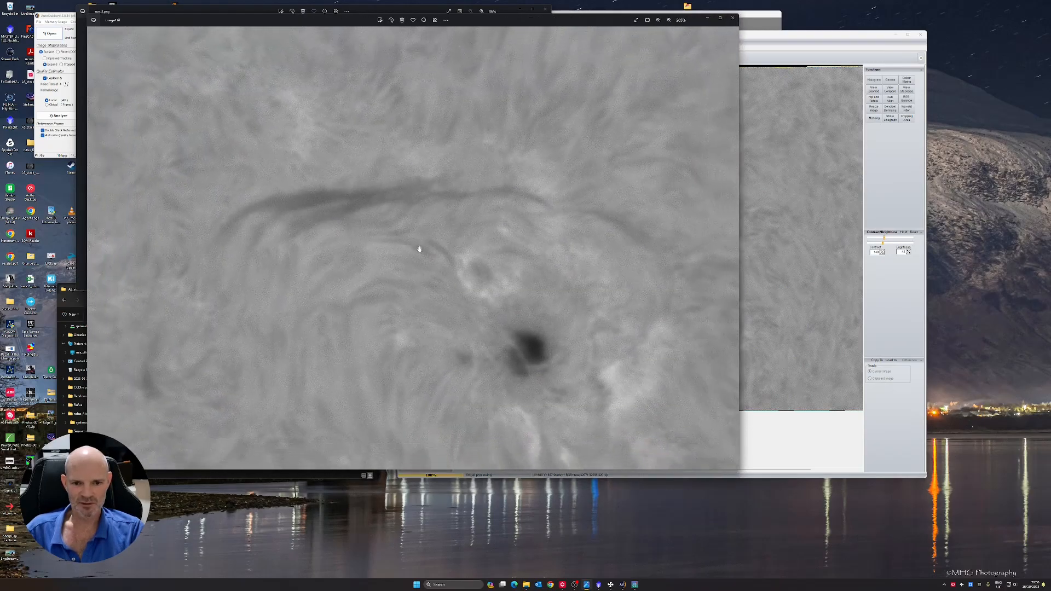
scroll(471, 174, "up", 6)
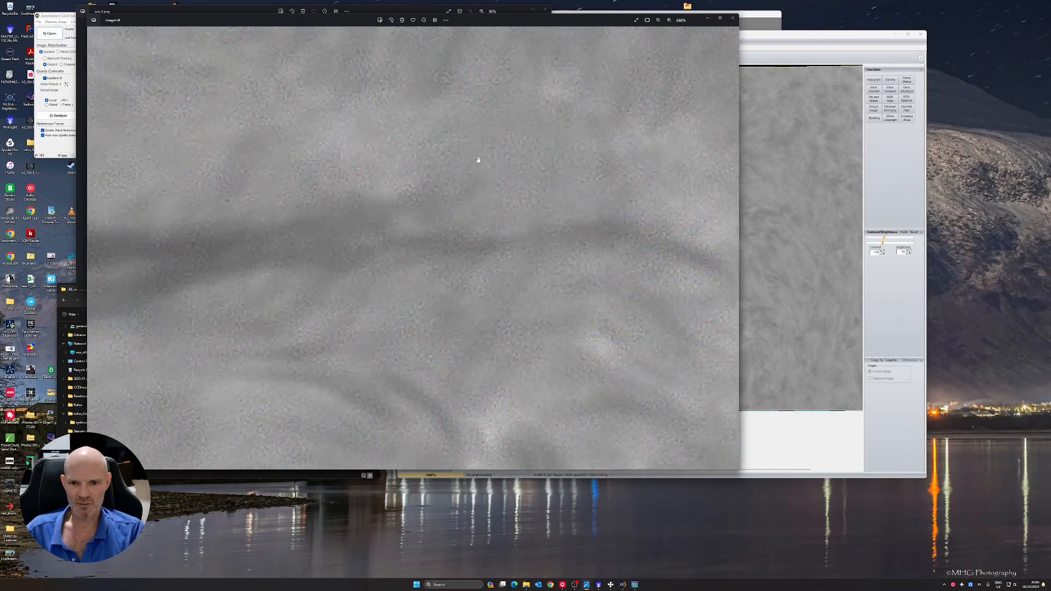
scroll(527, 179, "down", 2)
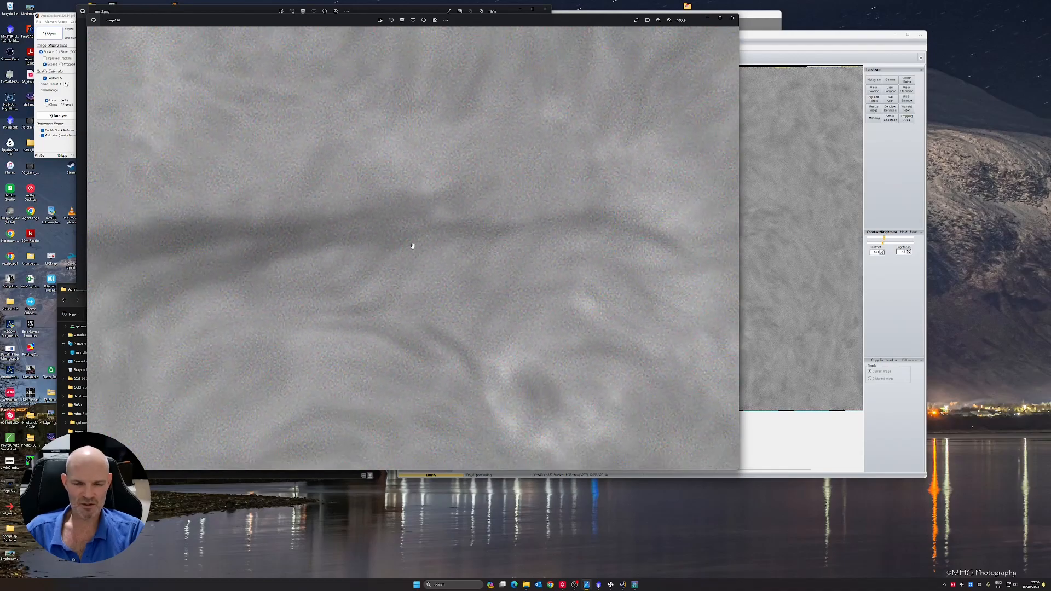
scroll(573, 183, "down", 3)
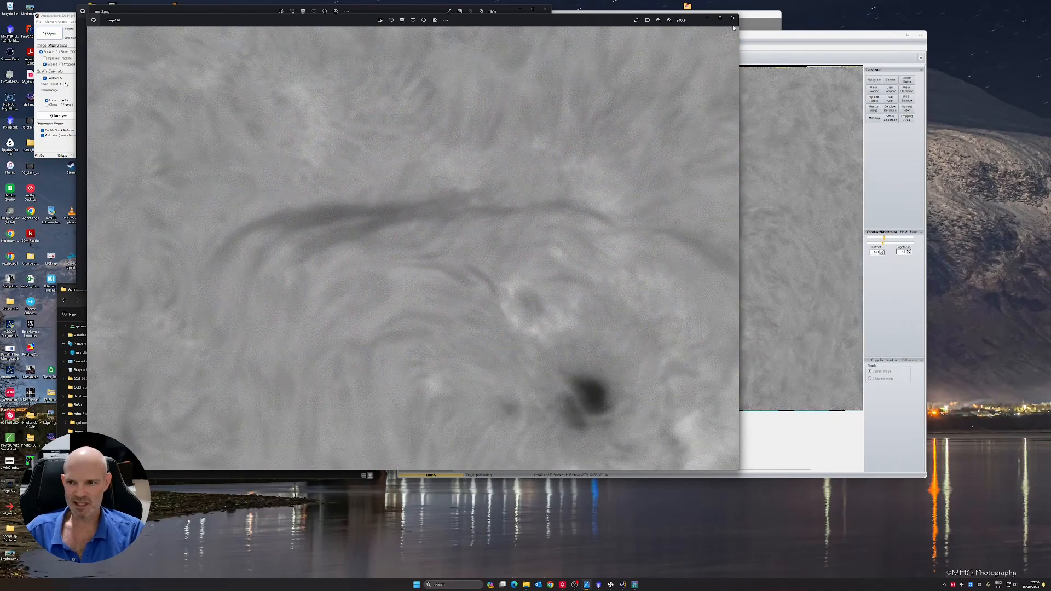
left_click(758, 37)
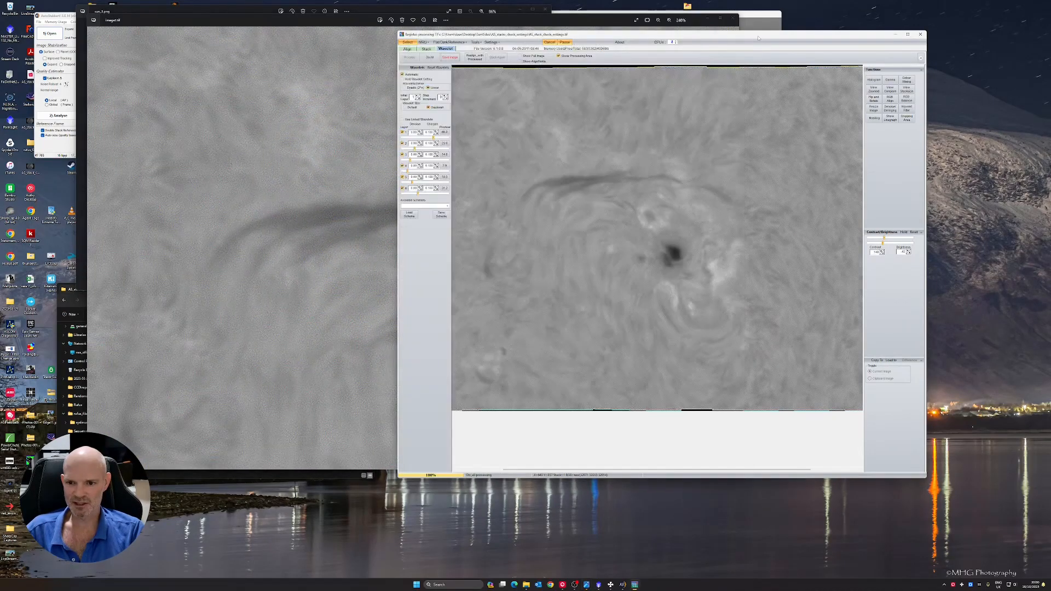
left_click(732, 19)
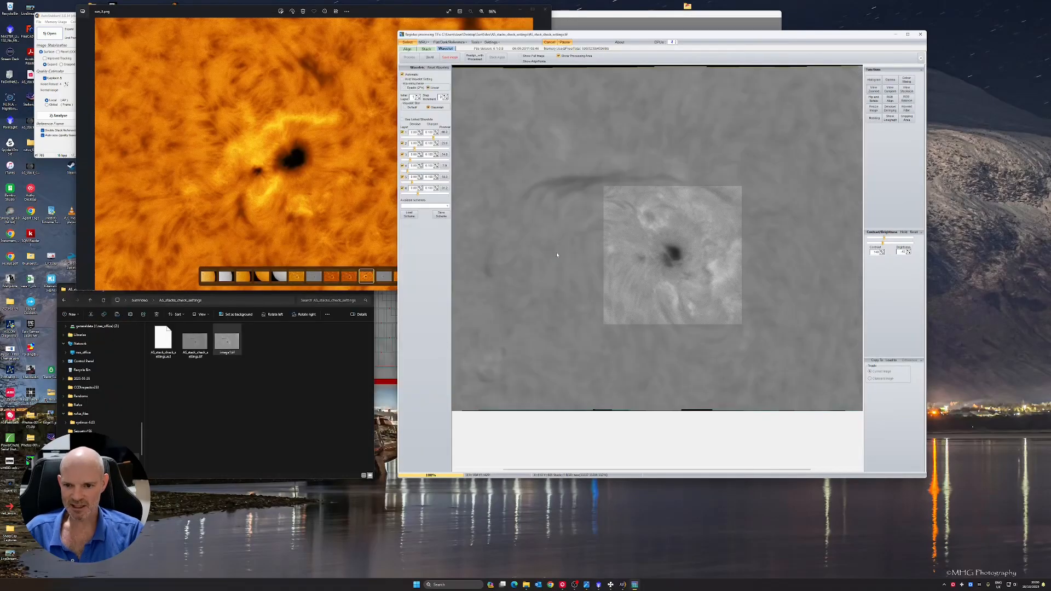
Reduce the wavelet sharpening, reprocess the whole image and save it over the existing image1.tif.
left_click(556, 254)
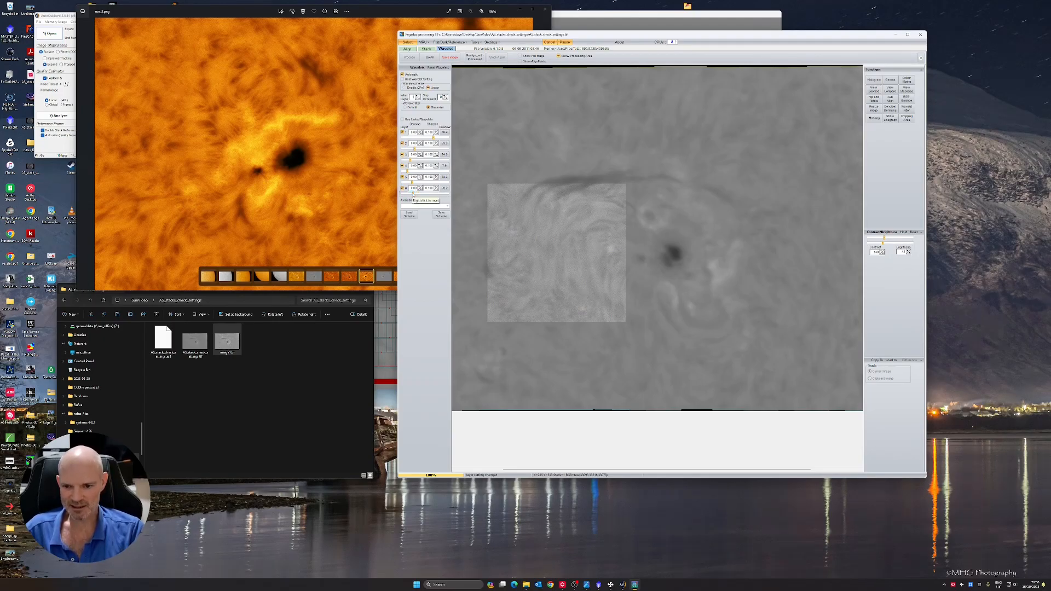
left_click(429, 57)
left_click(449, 57)
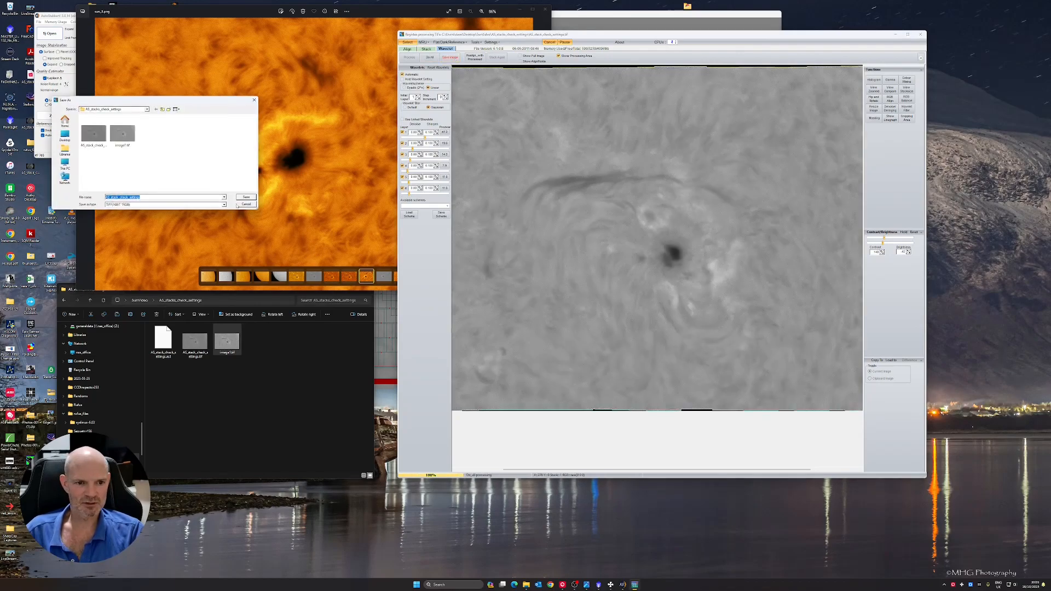
left_click(136, 143)
left_click(246, 196)
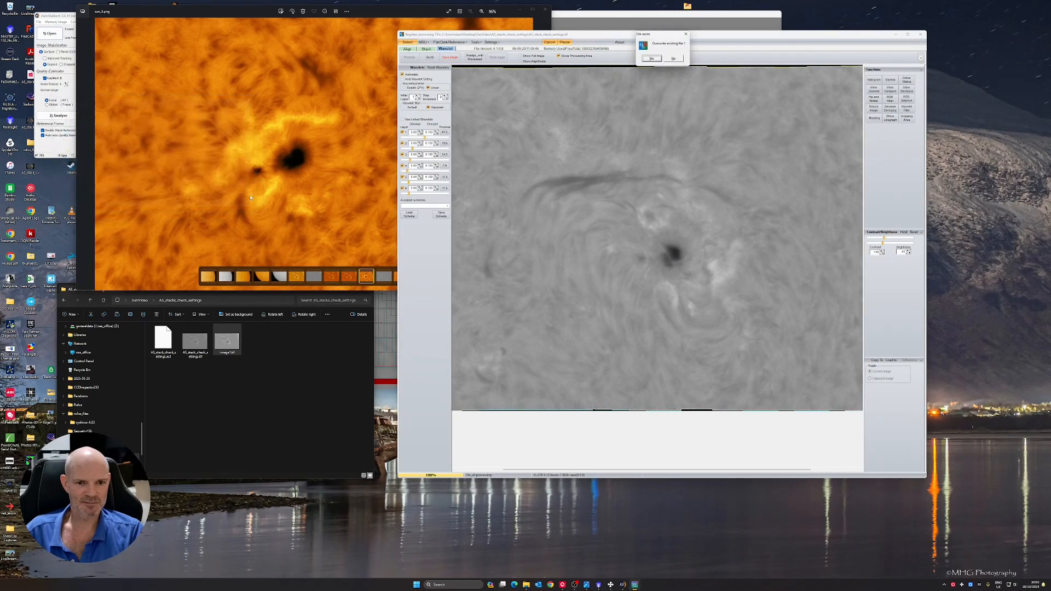
left_click(651, 59)
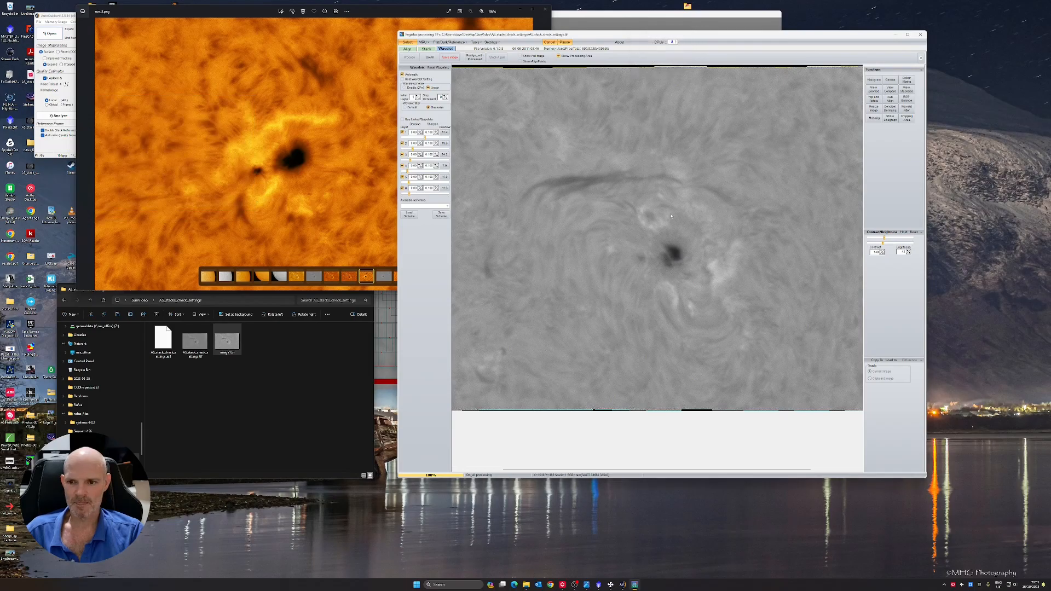
Check the resaved image1.tif in the viewer, and close it along with the orange sunspot photo.
double_click(226, 341)
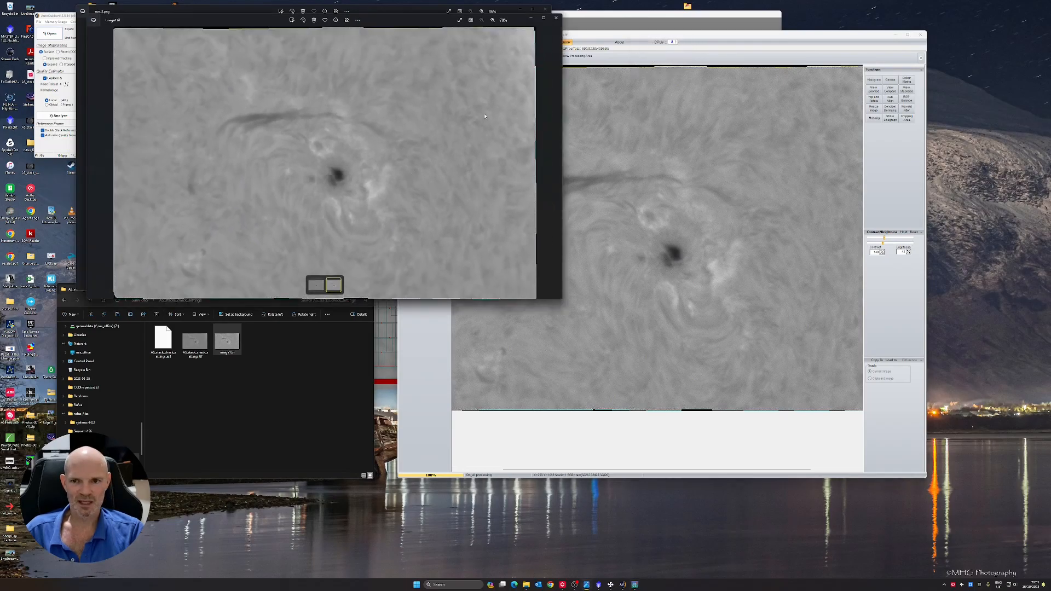
left_click(556, 18)
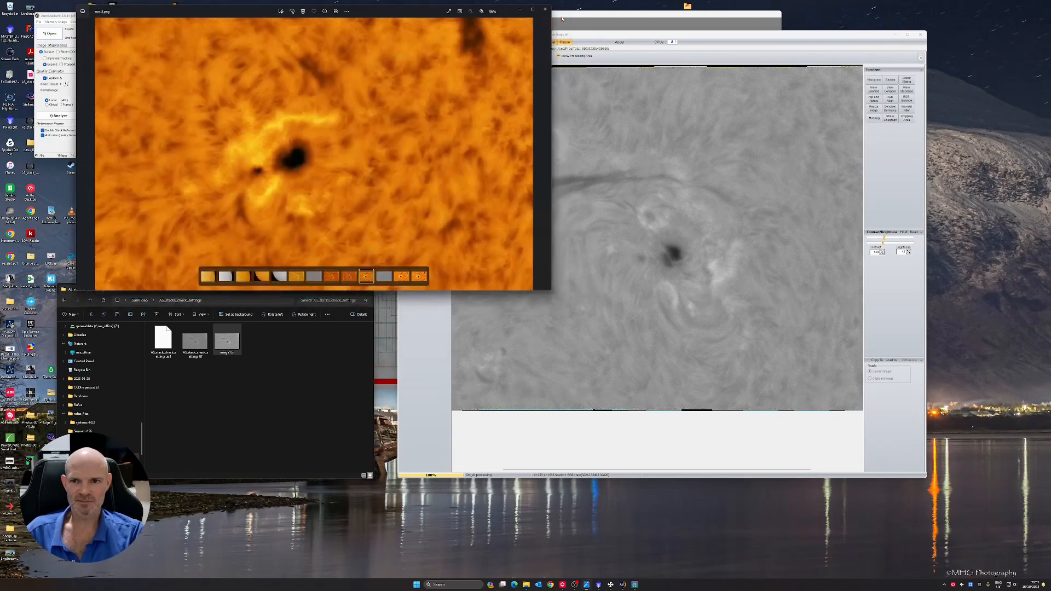
left_click(545, 10)
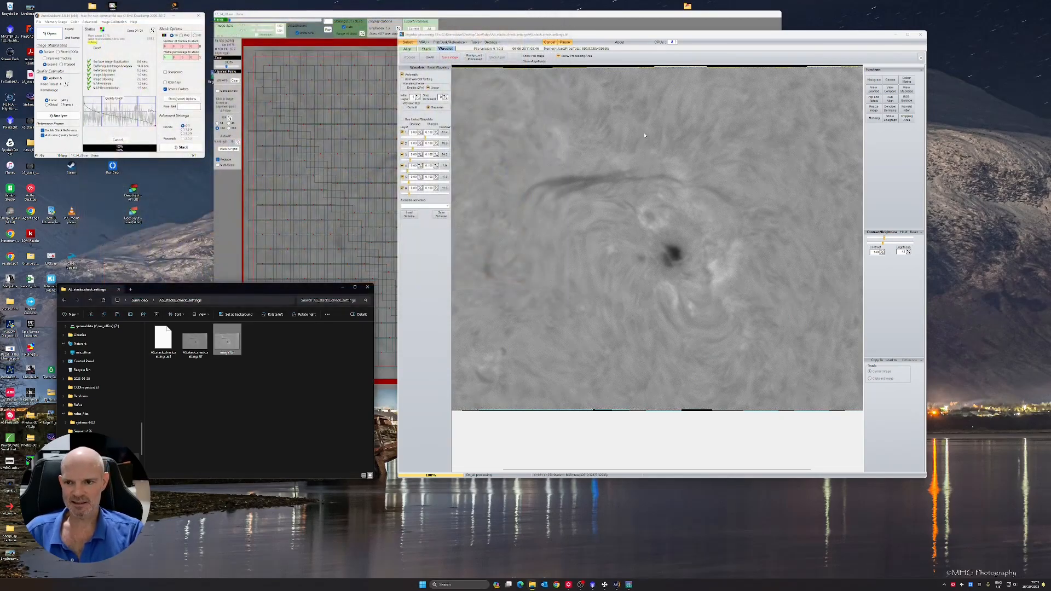
Minimize RegiStax and AutoStakkert, switch to PixInsight, and open image1.tif there from the AS_stacks_check_settings folder.
left_click(896, 35)
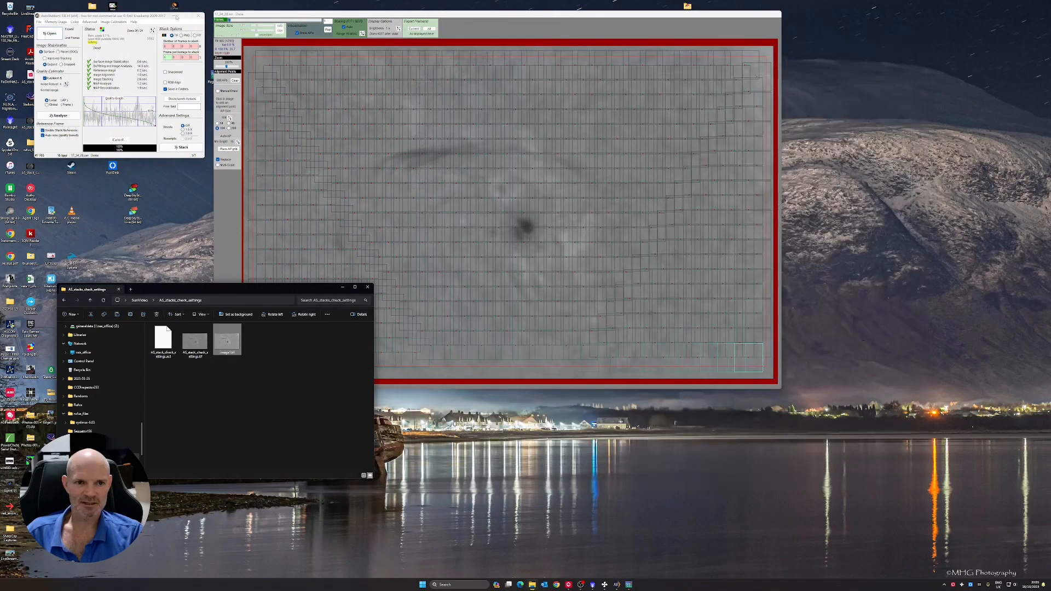
left_click(176, 17)
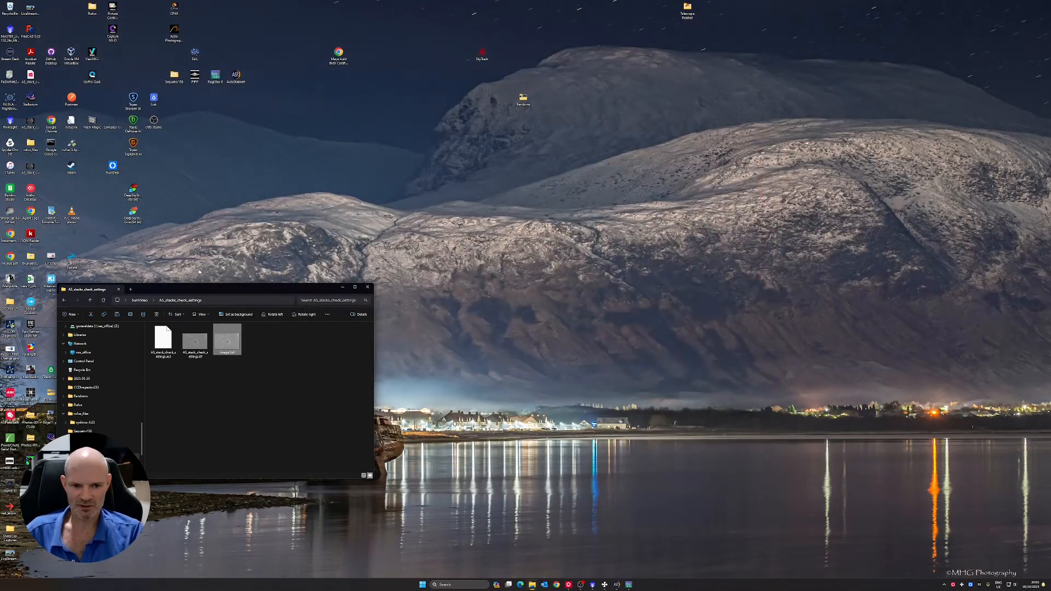
left_click(603, 584)
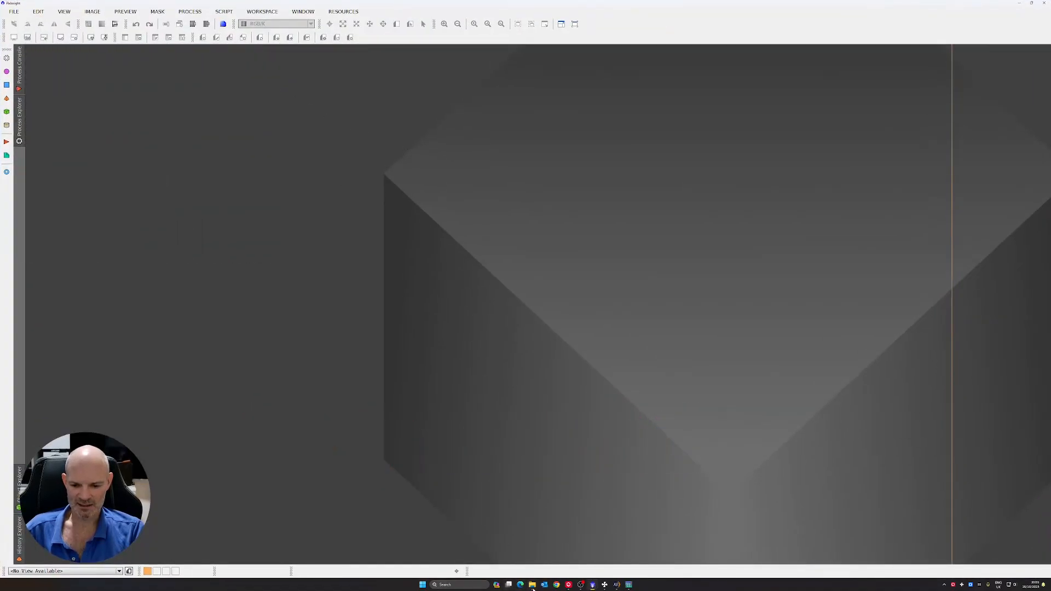
mouse_move(533, 588)
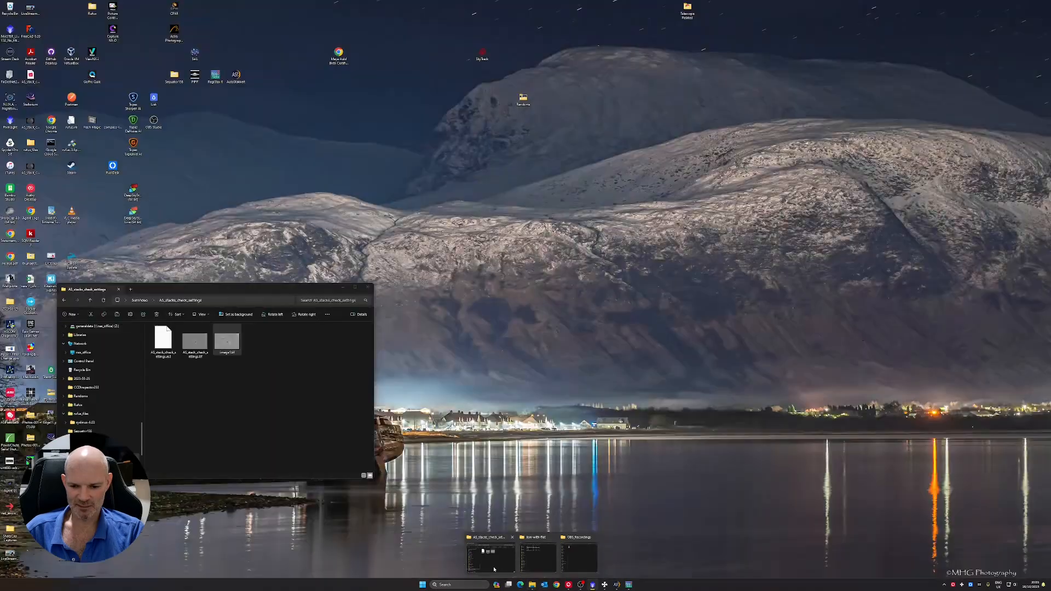
left_click(490, 555)
left_click_drag(236, 343, 400, 179)
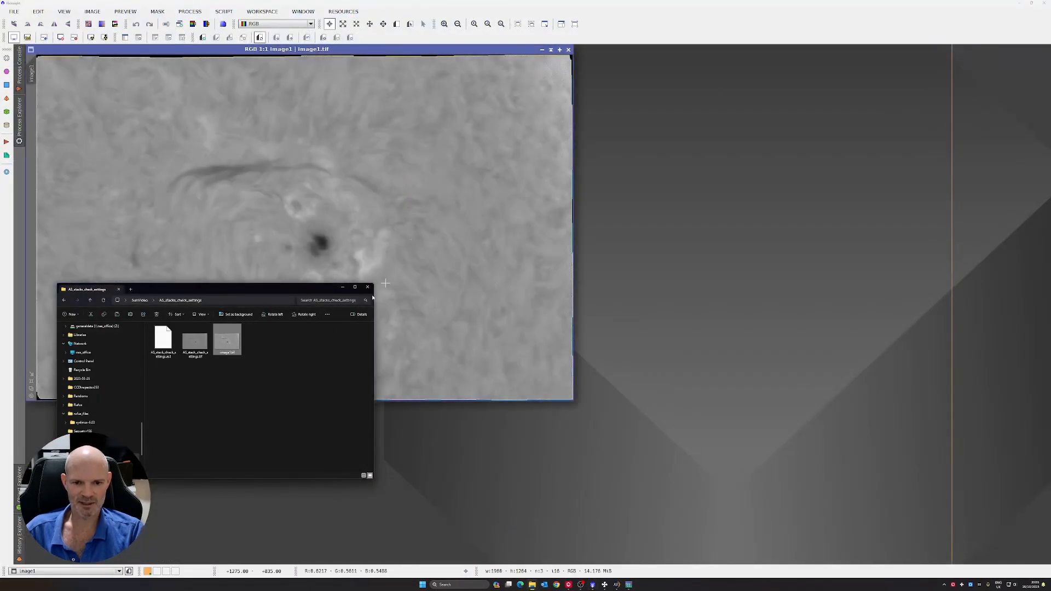
Minimize the file browser and crop the ragged stacking borders off image1 with DynamicCrop, keeping a 1906 × 1207 pixel area.
left_click(343, 287)
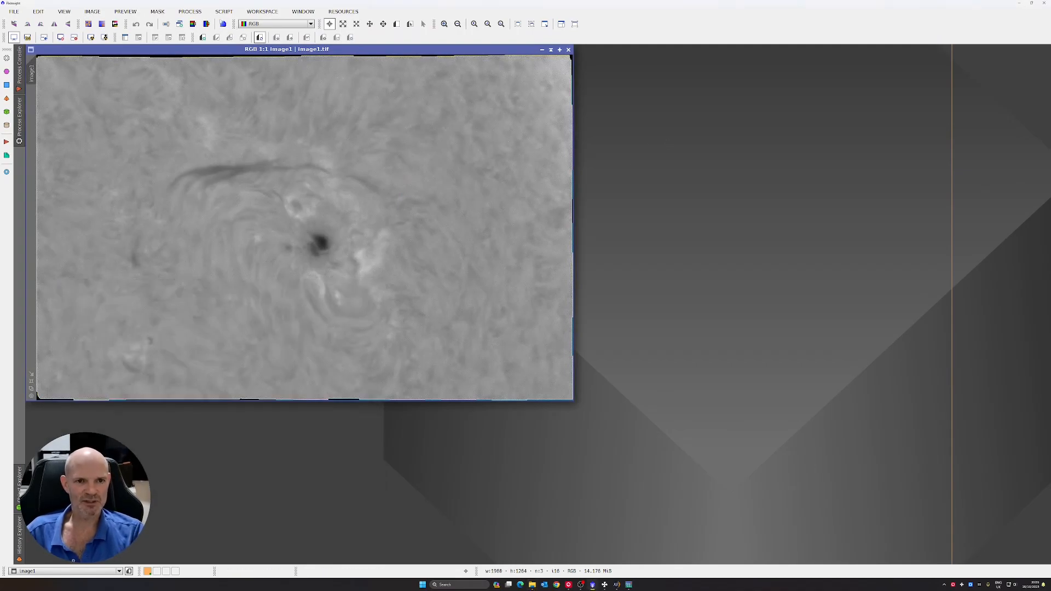
left_click(194, 12)
left_click(195, 13)
left_click(194, 12)
mouse_move(216, 24)
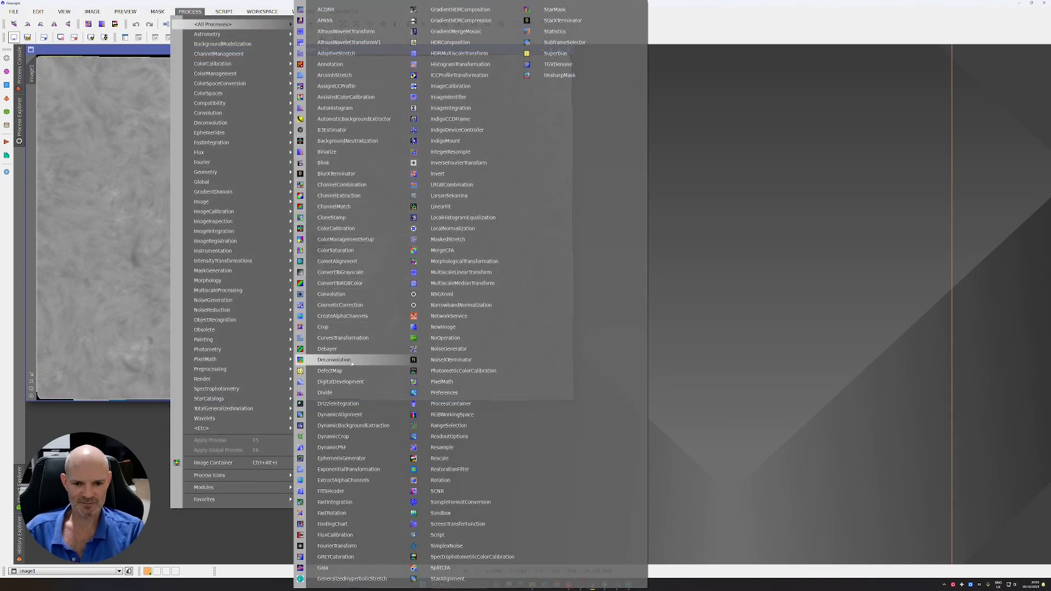
left_click(350, 436)
left_click_drag(42, 62, 565, 392)
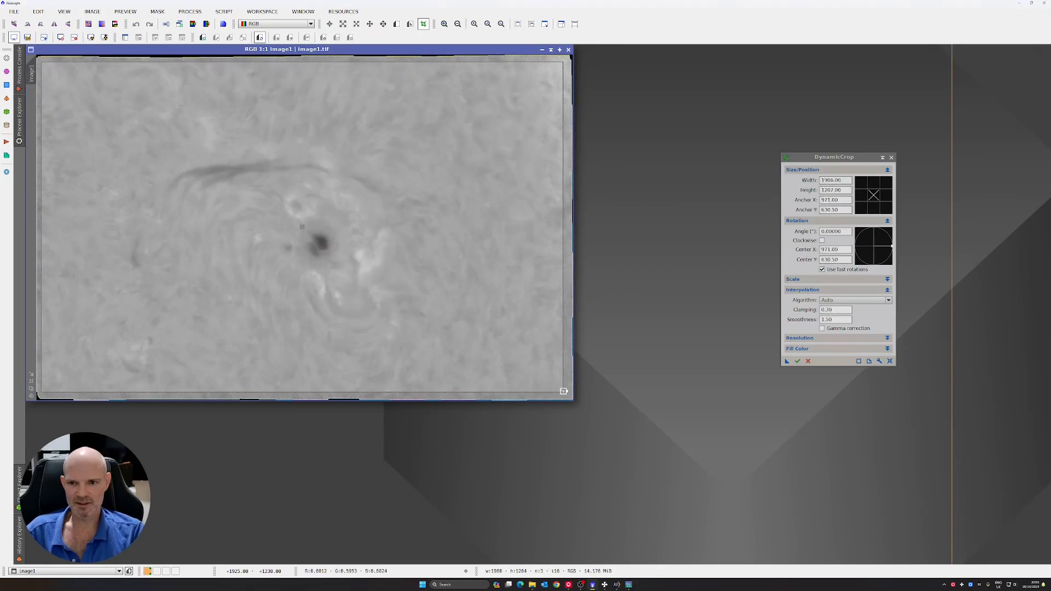
left_click(797, 361)
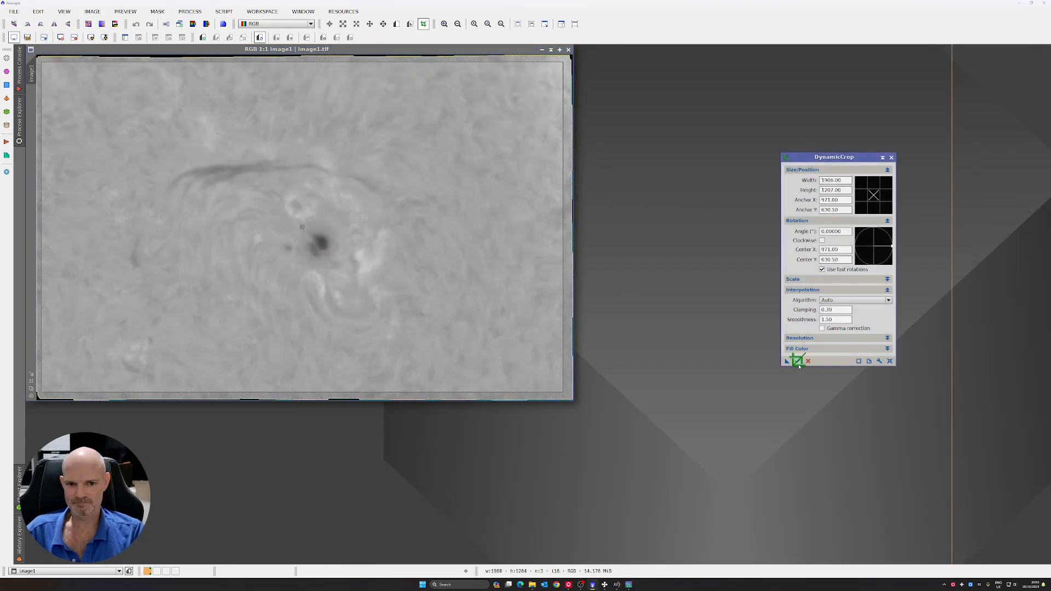
left_click(891, 158)
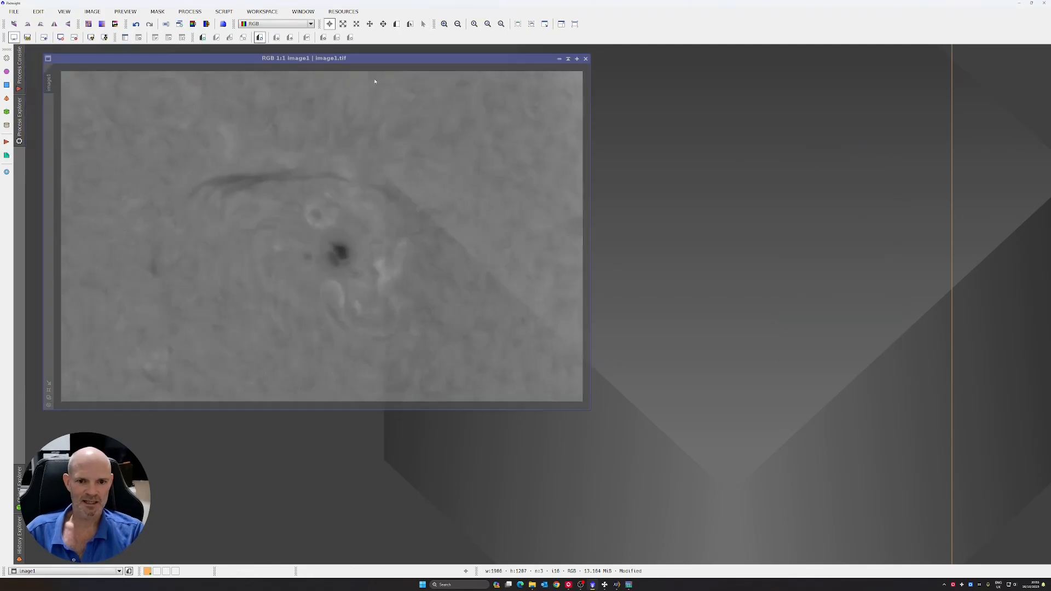
Shape a contrast-boosting S-curve in CurvesTransformation with real-time preview, lowering the shadows and raising a highlight point to about 0.716 input, 0.80 output.
scroll(493, 250, "up", 2)
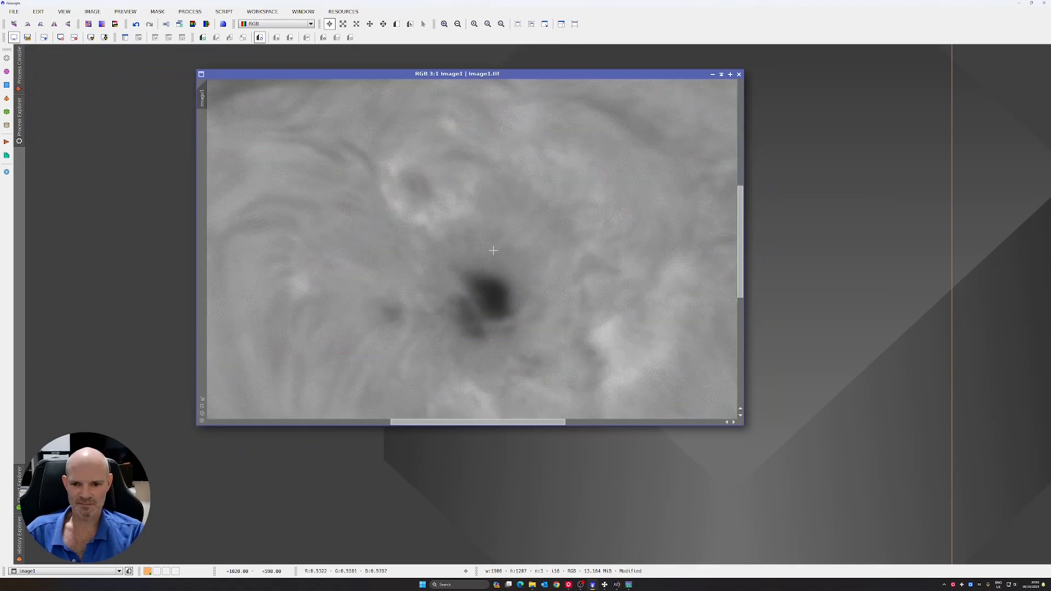
scroll(493, 251, "down", 2)
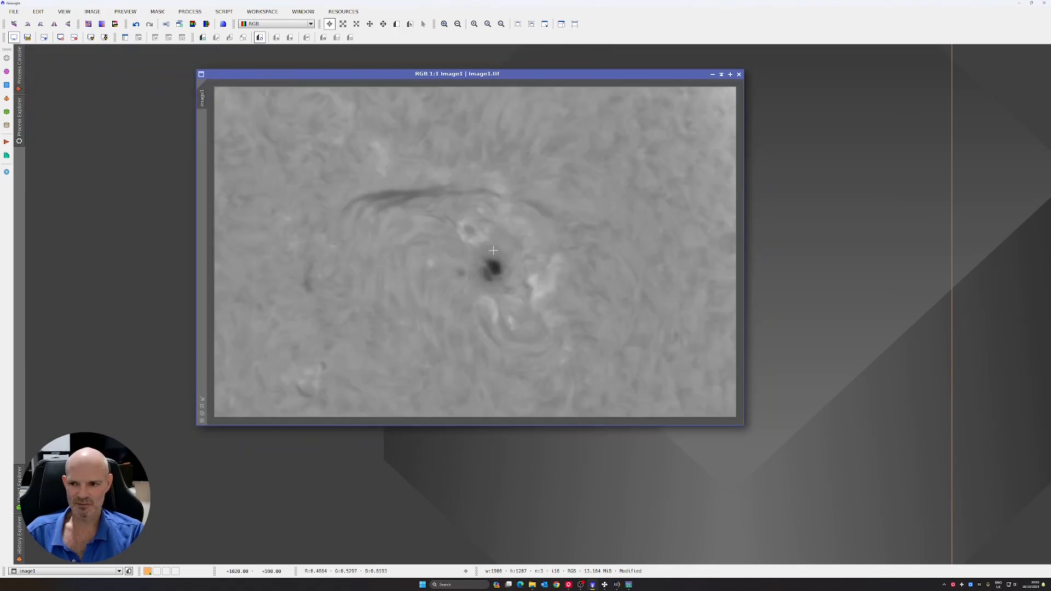
left_click(182, 13)
mouse_move(214, 24)
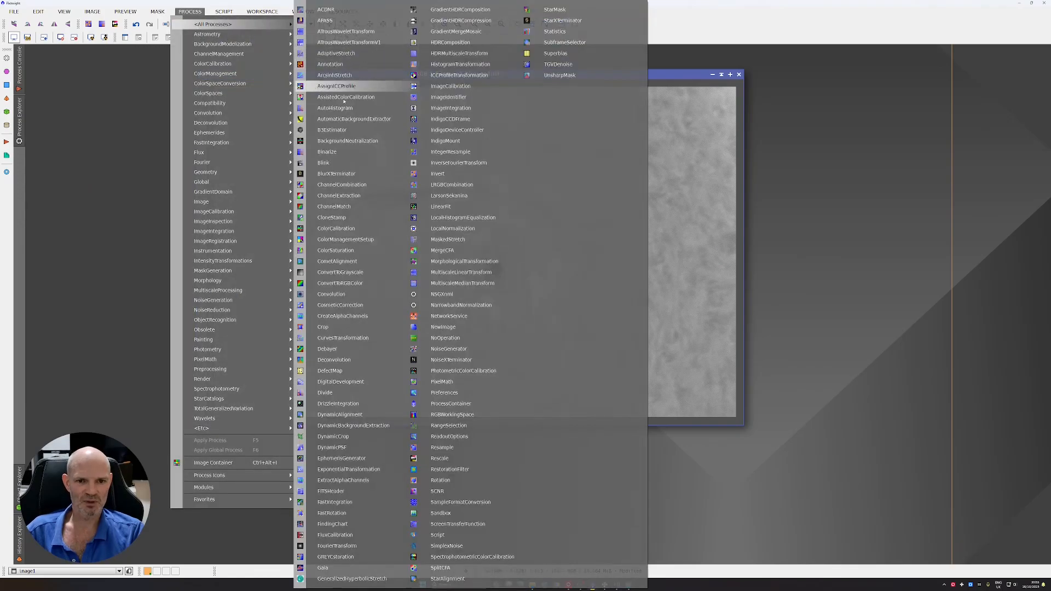
left_click(343, 338)
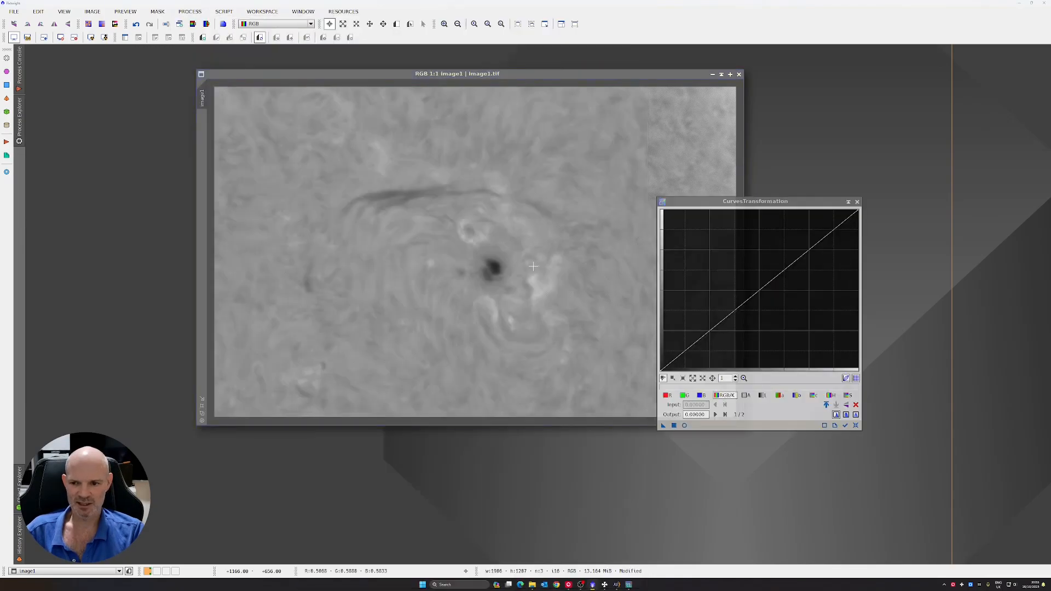
left_click(684, 425)
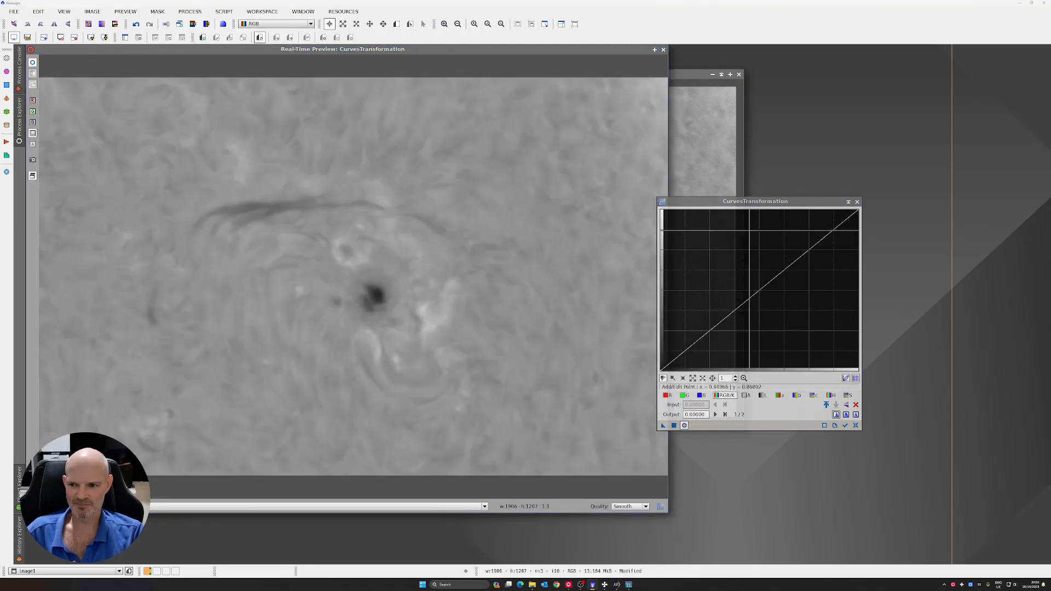
left_click_drag(750, 201, 787, 166)
left_click(716, 325)
left_click(842, 224)
left_click_drag(843, 224, 839, 212)
left_click_drag(717, 325, 725, 327)
left_click_drag(839, 212, 838, 205)
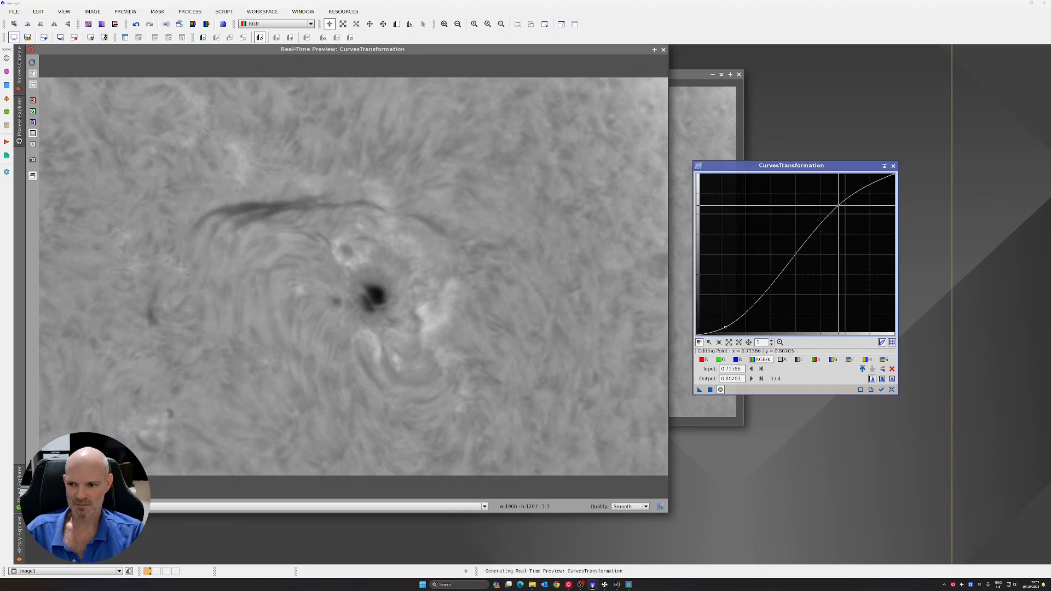
Apply the S-curve to image1, reset the curve, and close CurvesTransformation and its preview.
left_click(710, 389)
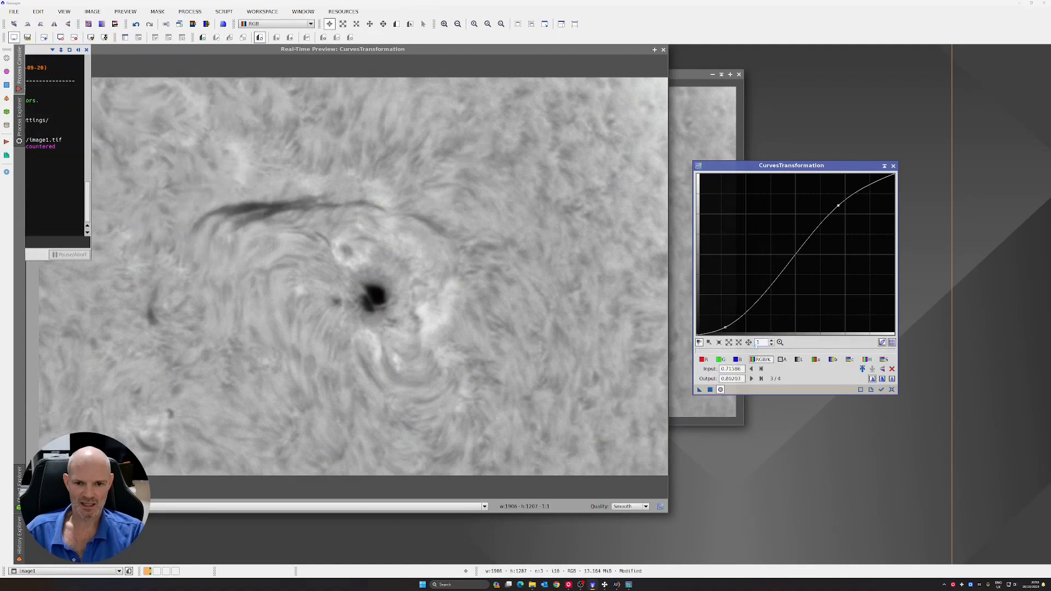
left_click(891, 389)
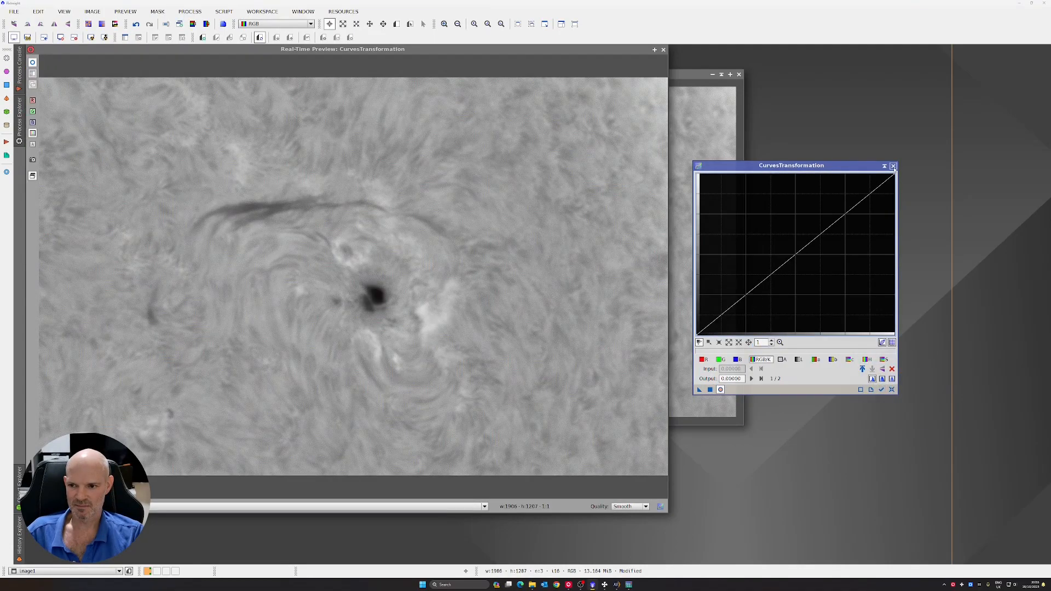
left_click(893, 165)
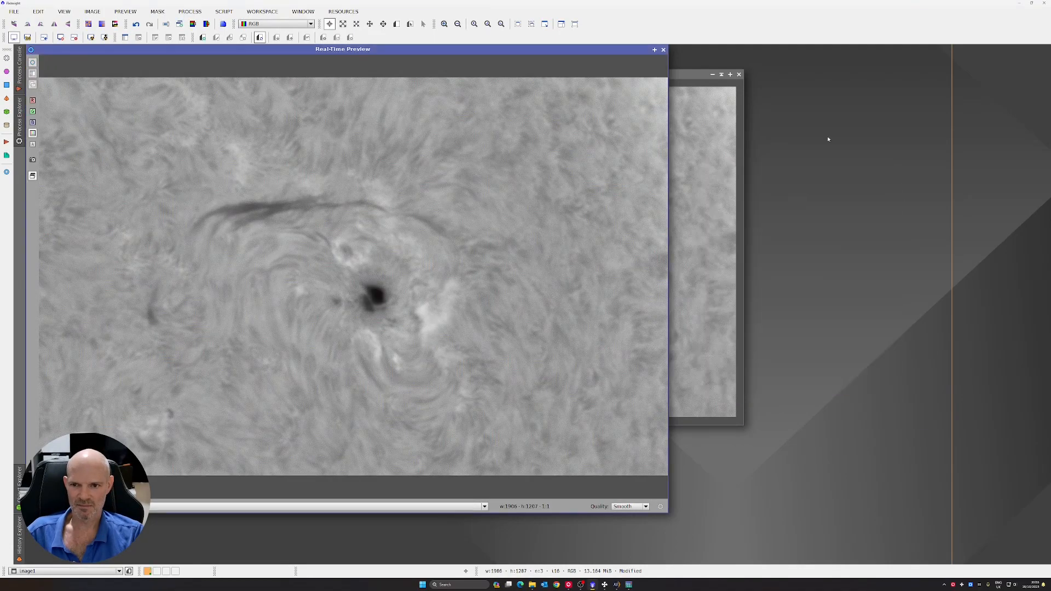
left_click(663, 50)
left_click_drag(447, 77, 408, 70)
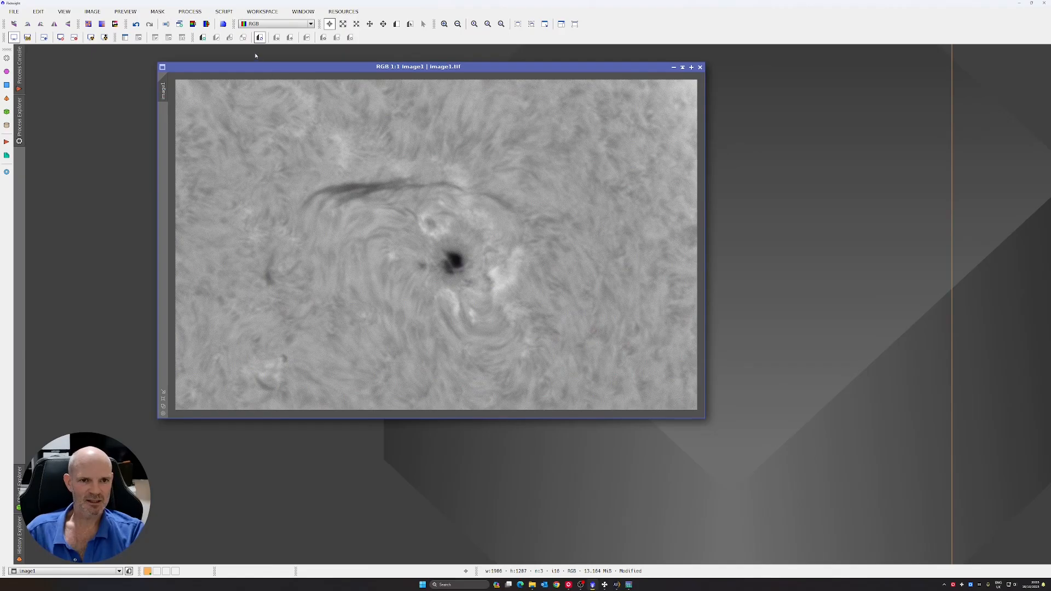
Open HistogramTransformation, load image1's histogram into it, and start a real-time preview.
left_click(190, 11)
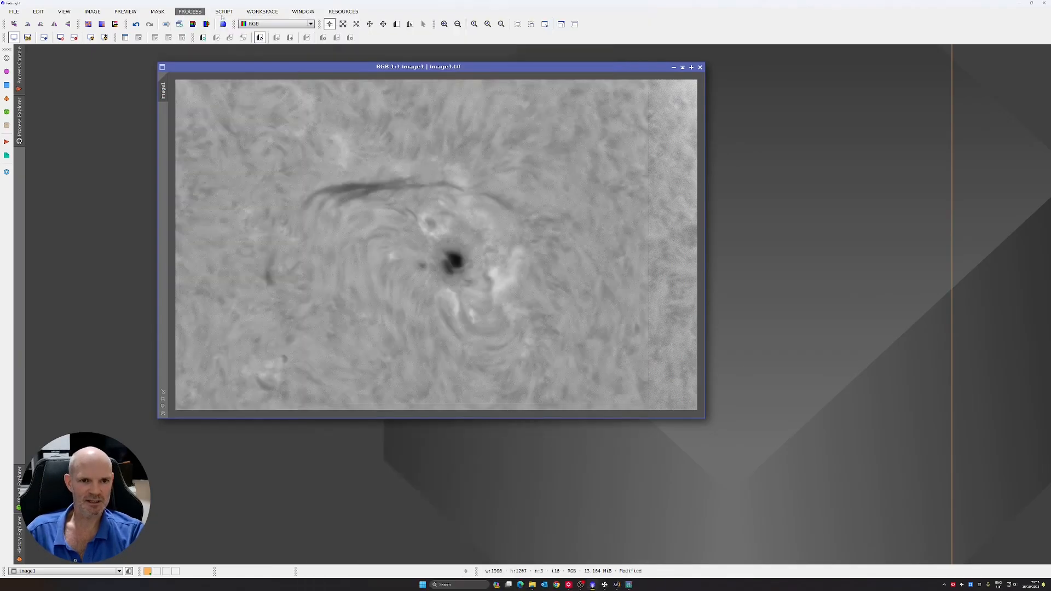
left_click(223, 12)
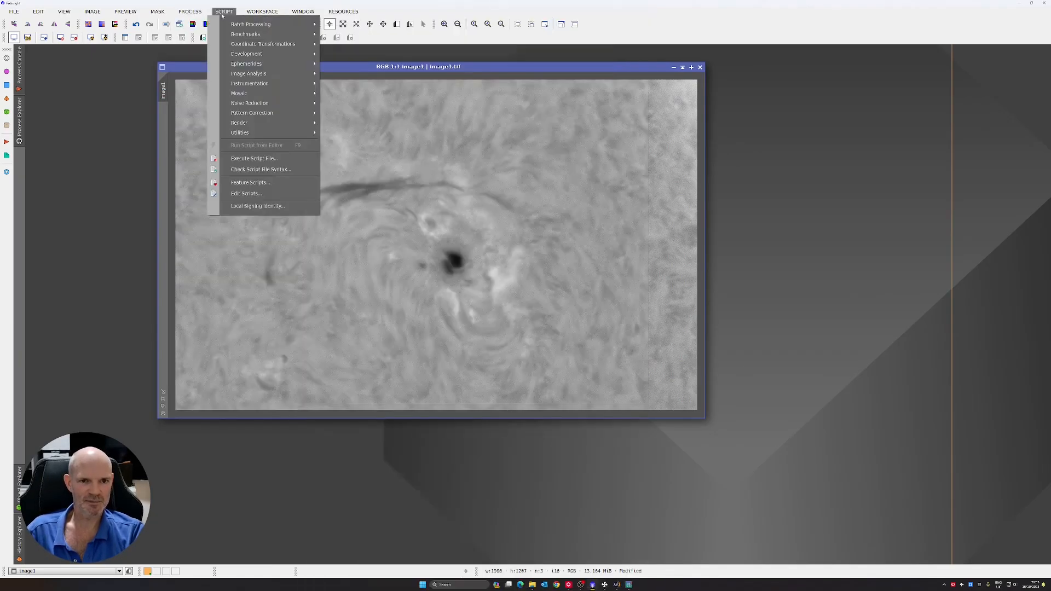
mouse_move(190, 11)
mouse_move(219, 24)
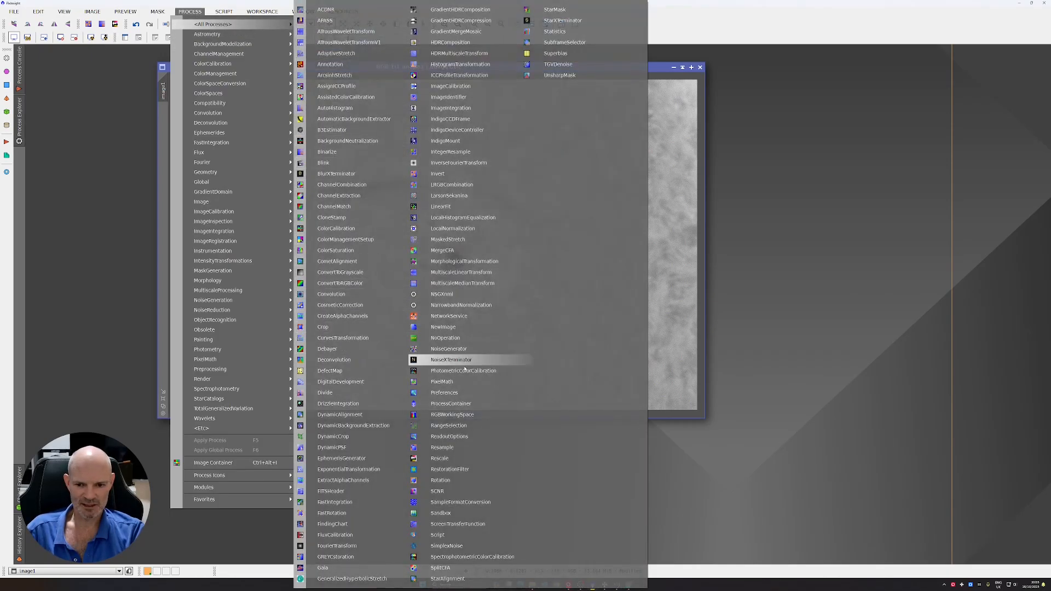
left_click(467, 67)
left_click_drag(569, 68, 469, 63)
left_click(784, 90)
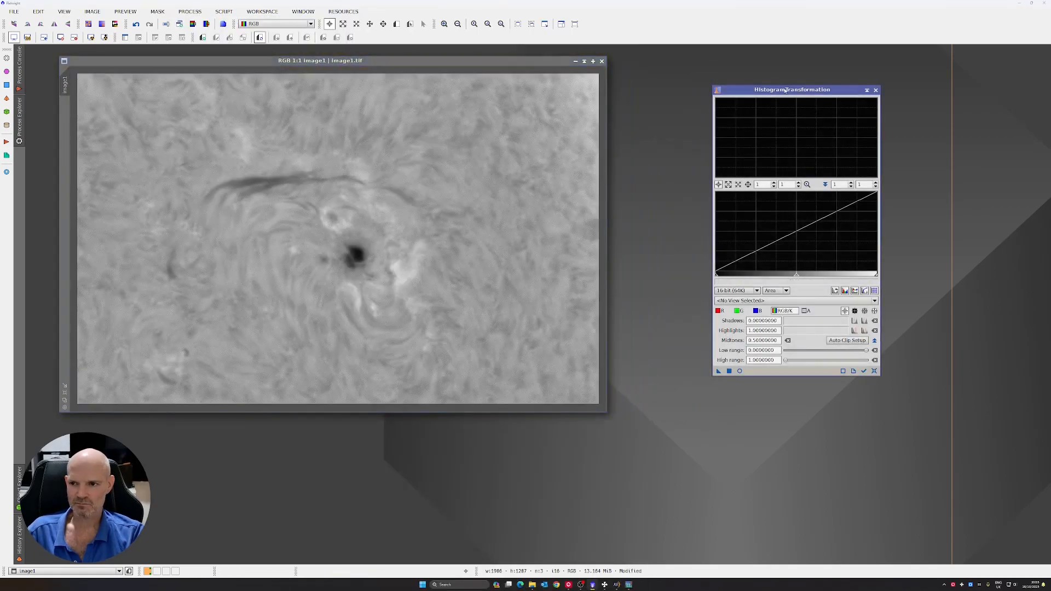
left_click_drag(784, 90, 758, 71)
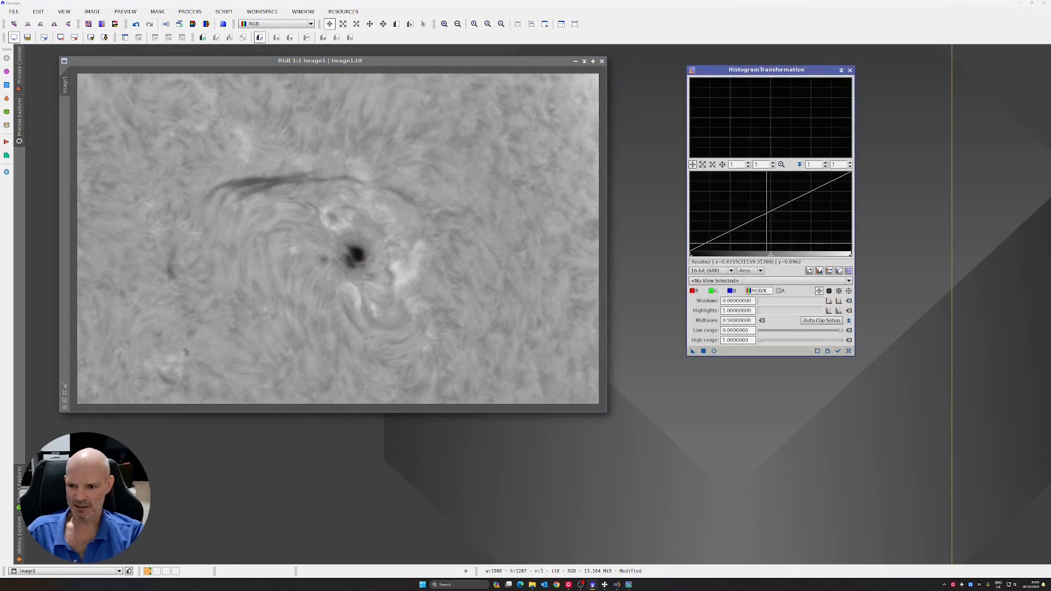
left_click(727, 280)
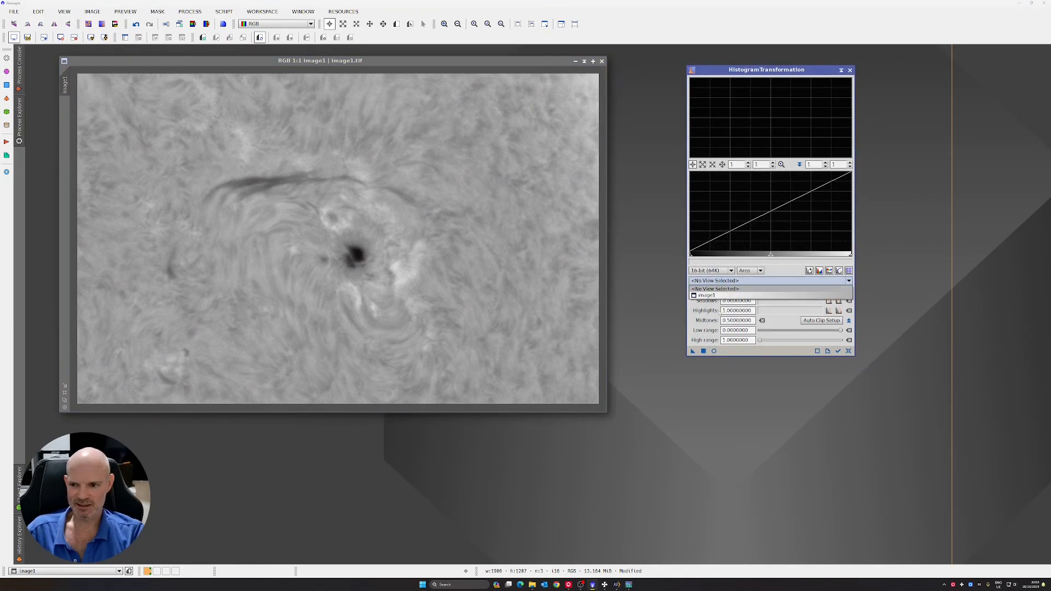
left_click(750, 295)
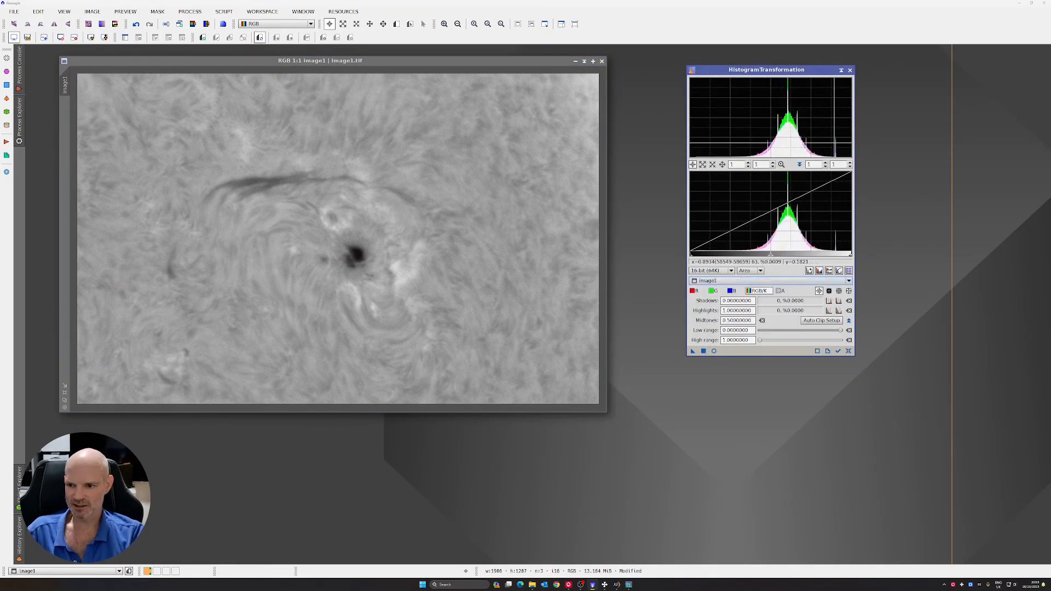
left_click(714, 351)
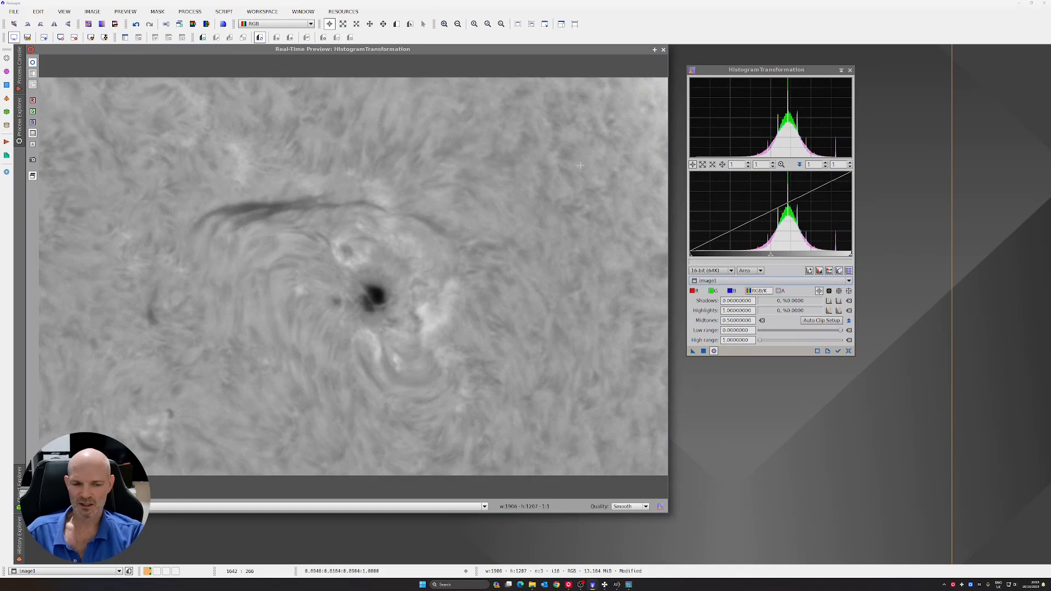
Lower the red channel's midtones to about 0.257 in HistogramTransformation to tint the solar image red.
left_click(382, 49)
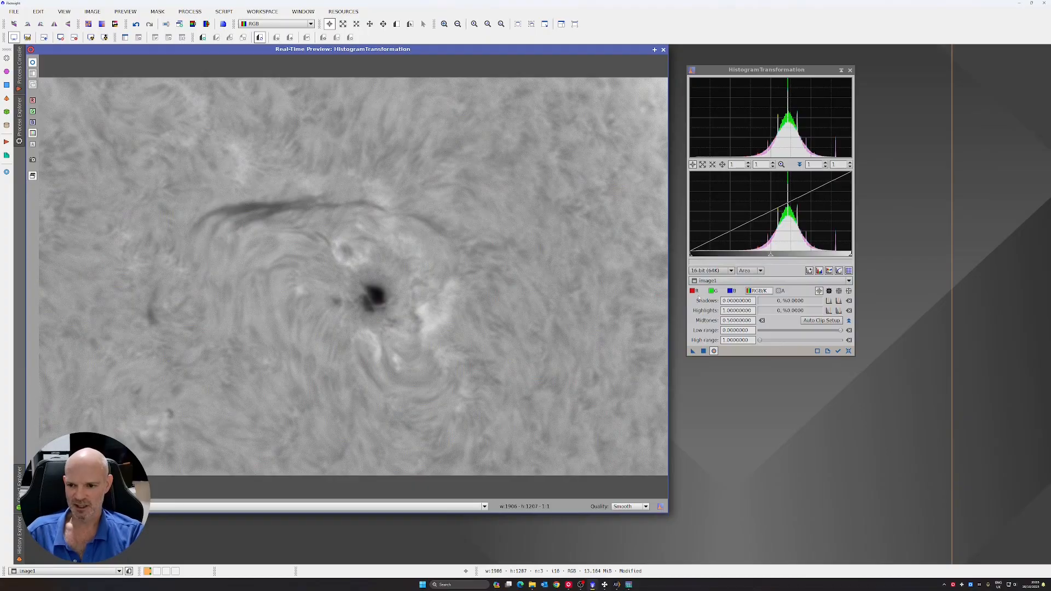
left_click(692, 291)
left_click_drag(771, 257, 731, 257)
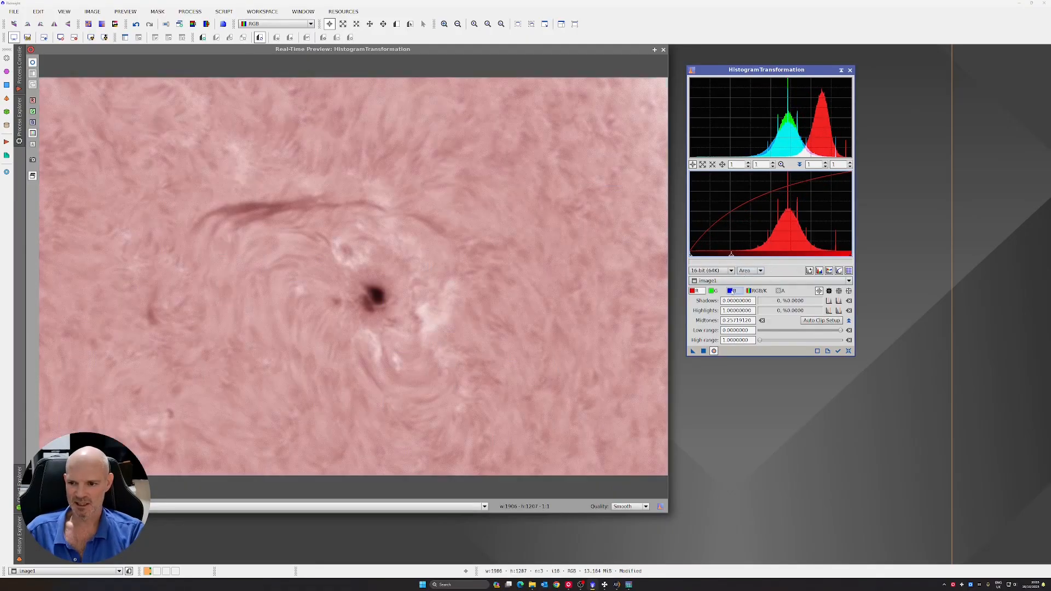
Raise the blue midtones until the blue peak sits in the darkest quarter of the histogram, and raise the green midtones to about 0.609.
left_click(731, 290)
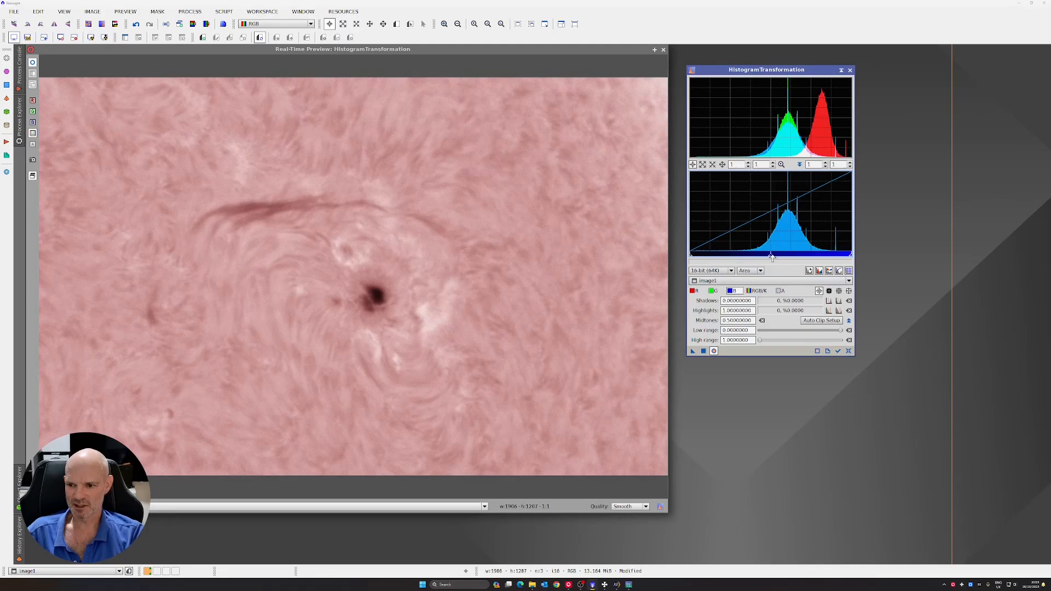
left_click_drag(770, 257, 814, 257)
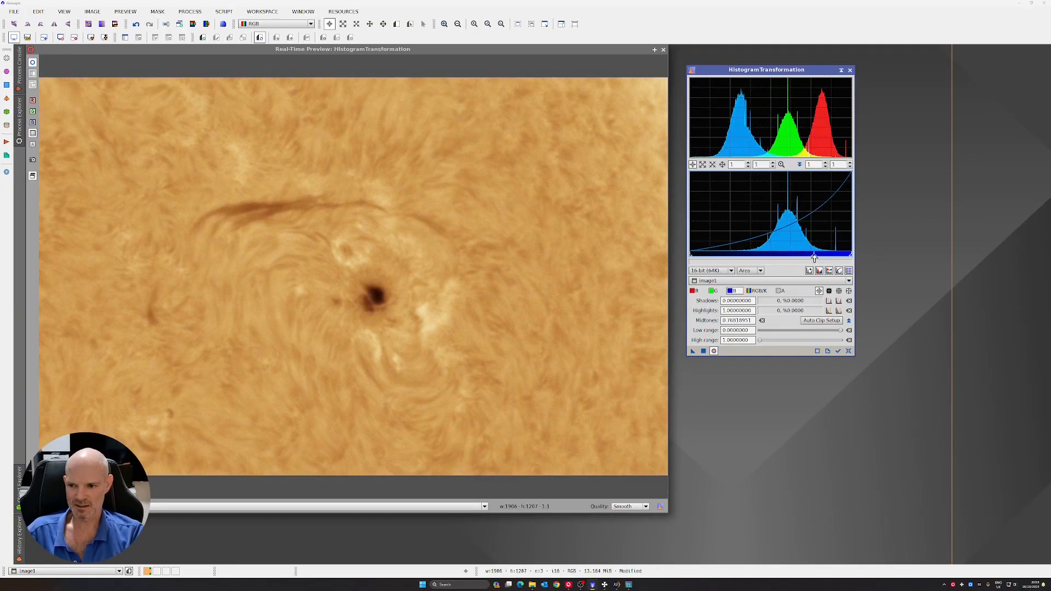
left_click_drag(814, 257, 826, 257)
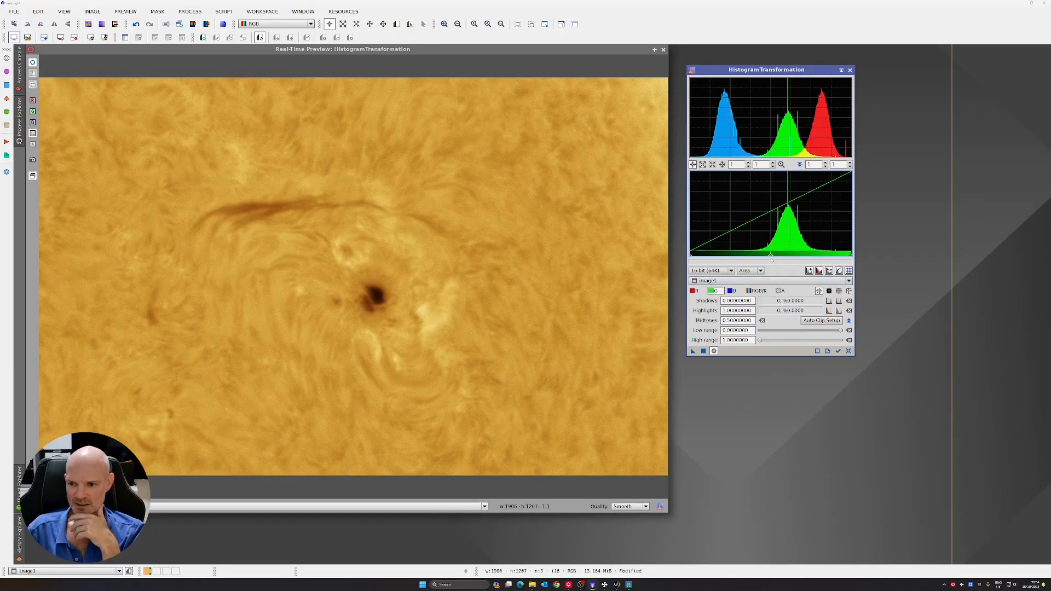
left_click_drag(770, 259, 789, 262)
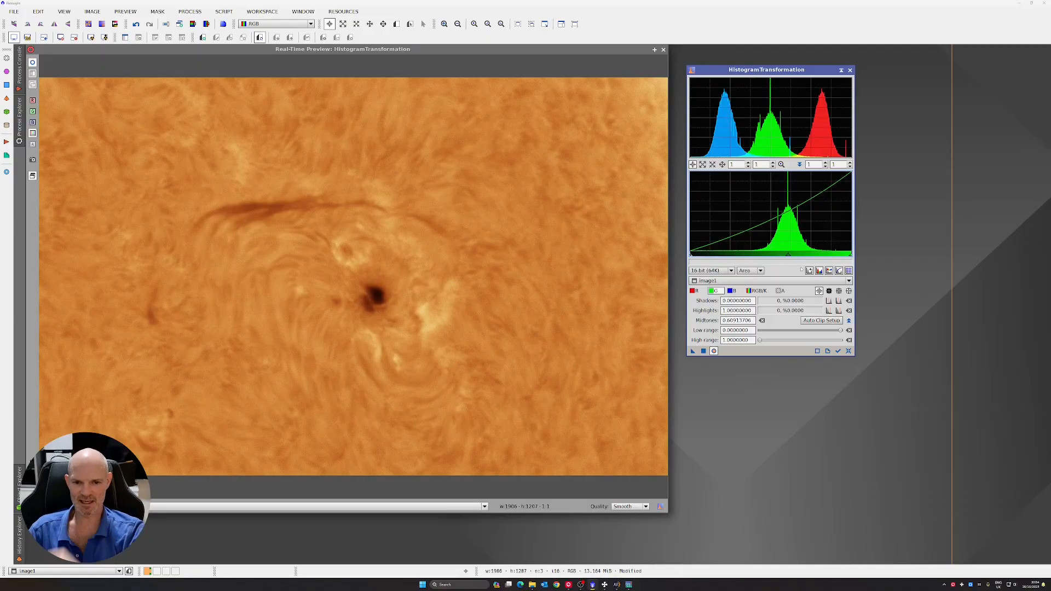
Apply the colour adjustment to image1, reset and close HistogramTransformation and its preview, and examine the orange sunspot up close.
left_click(703, 351)
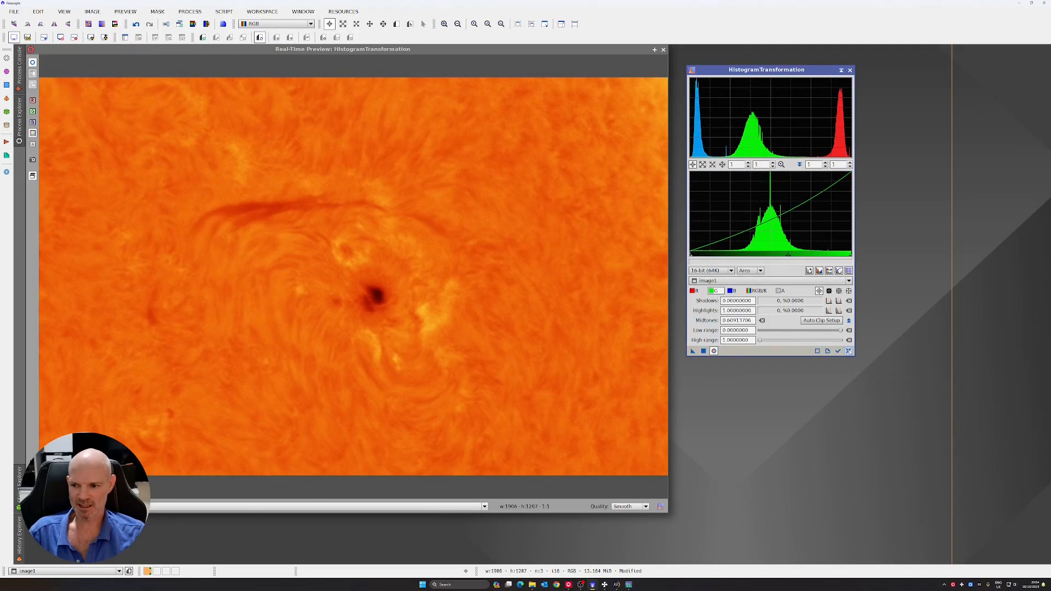
left_click(848, 351)
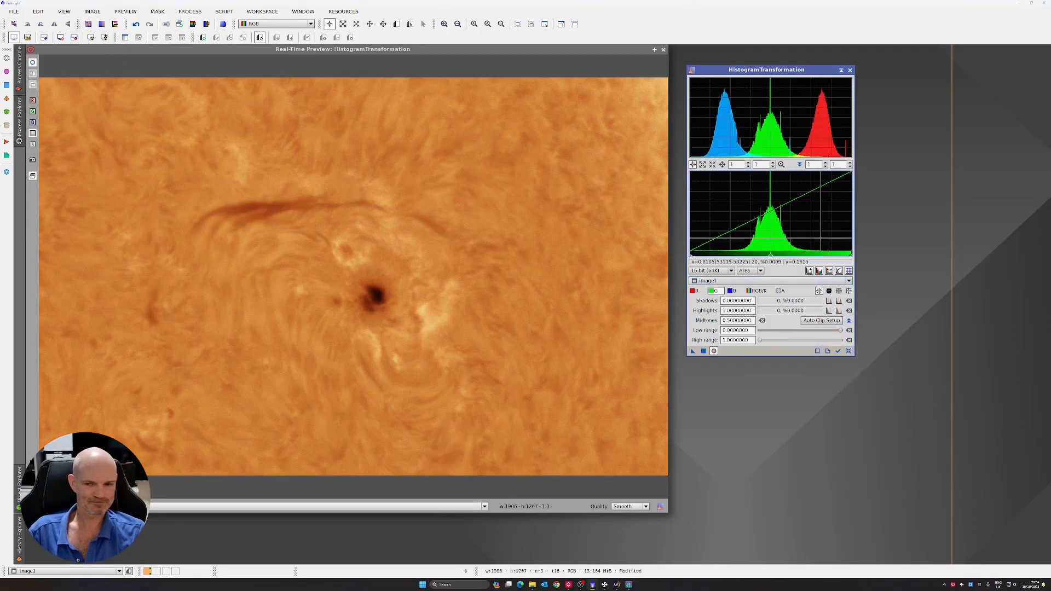
left_click_drag(805, 70, 948, 63)
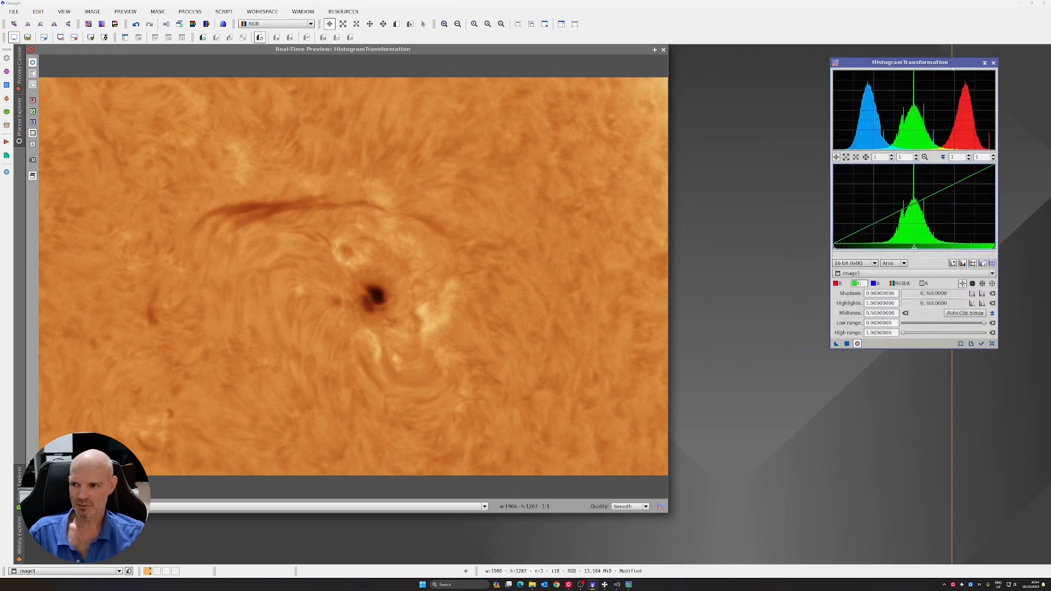
left_click(992, 63)
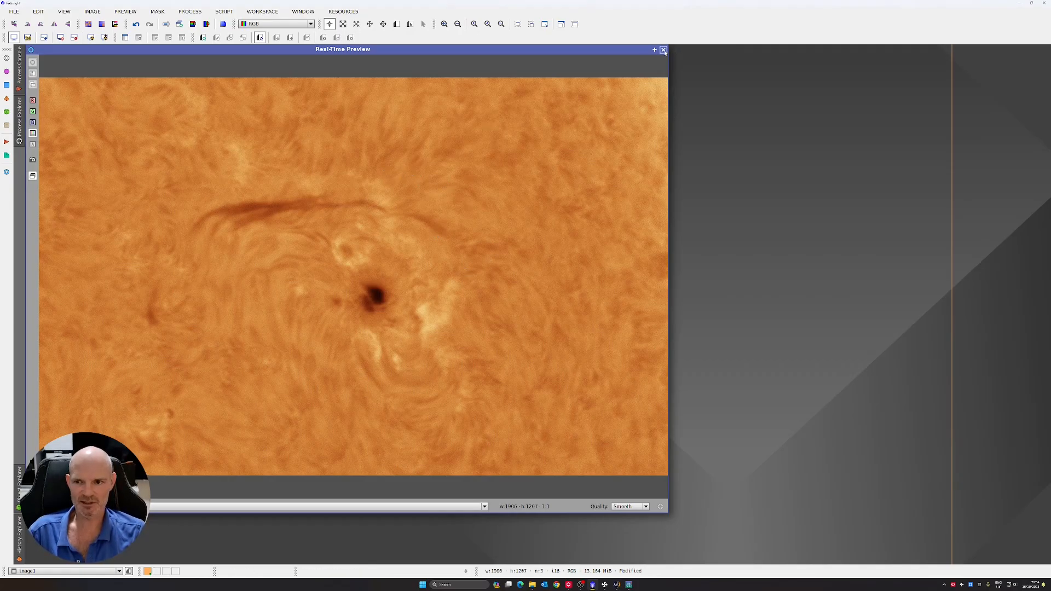
left_click(664, 50)
scroll(367, 257, "up", 4)
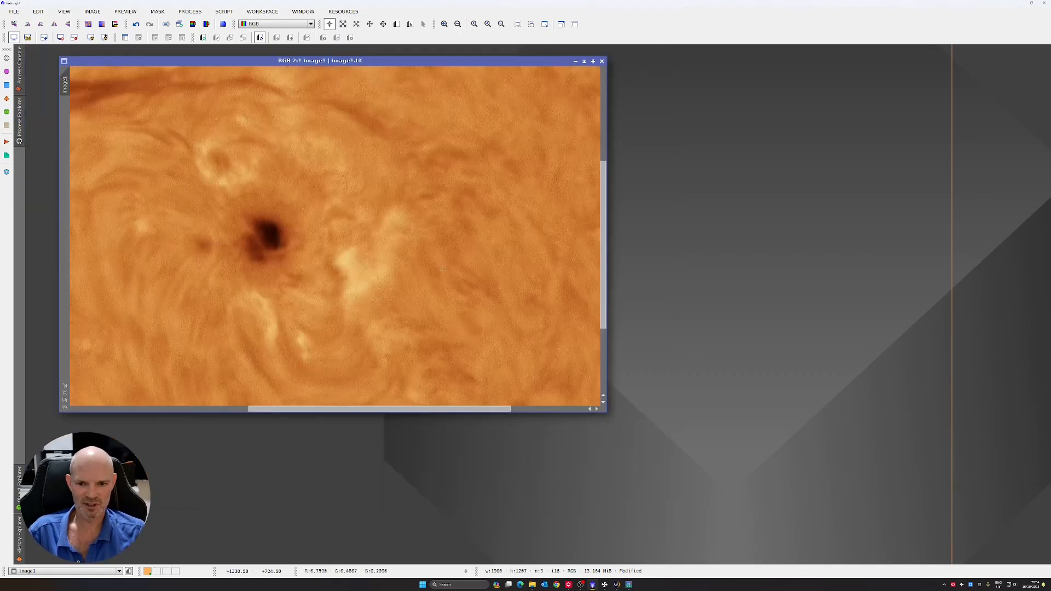
scroll(460, 194, "down", 5)
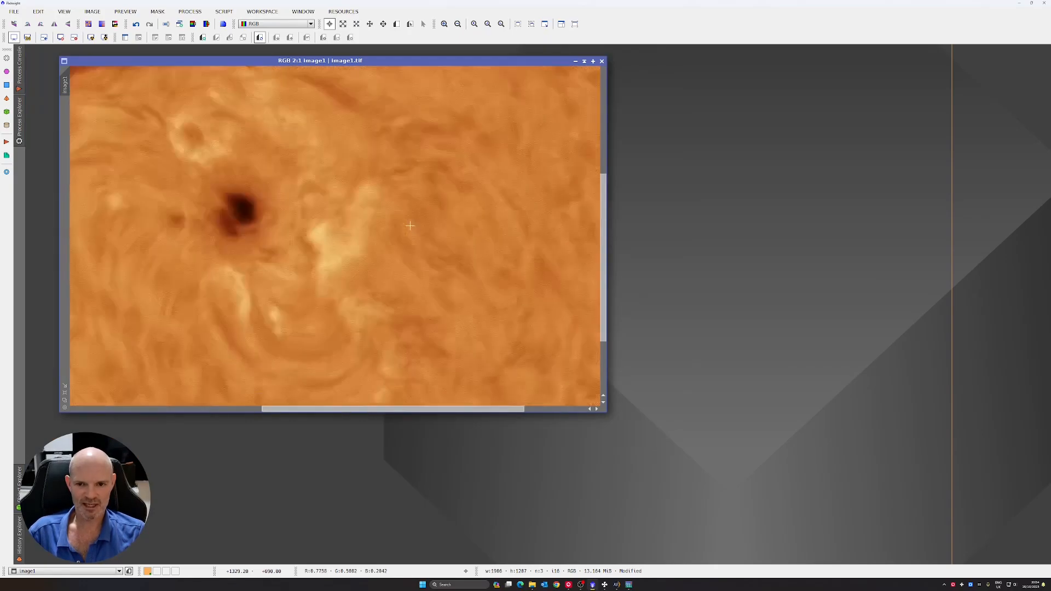
Denoise image1 with NoiseXTerminator at Denoise 0.90 and Detail 0.15, and close the process window.
scroll(410, 225, "up", 1)
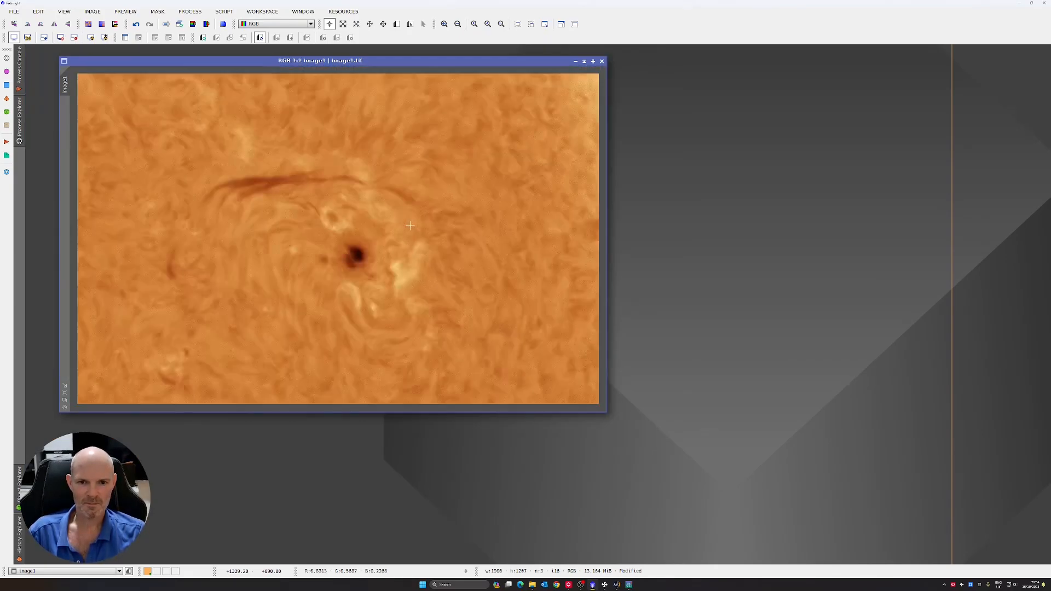
left_click(190, 12)
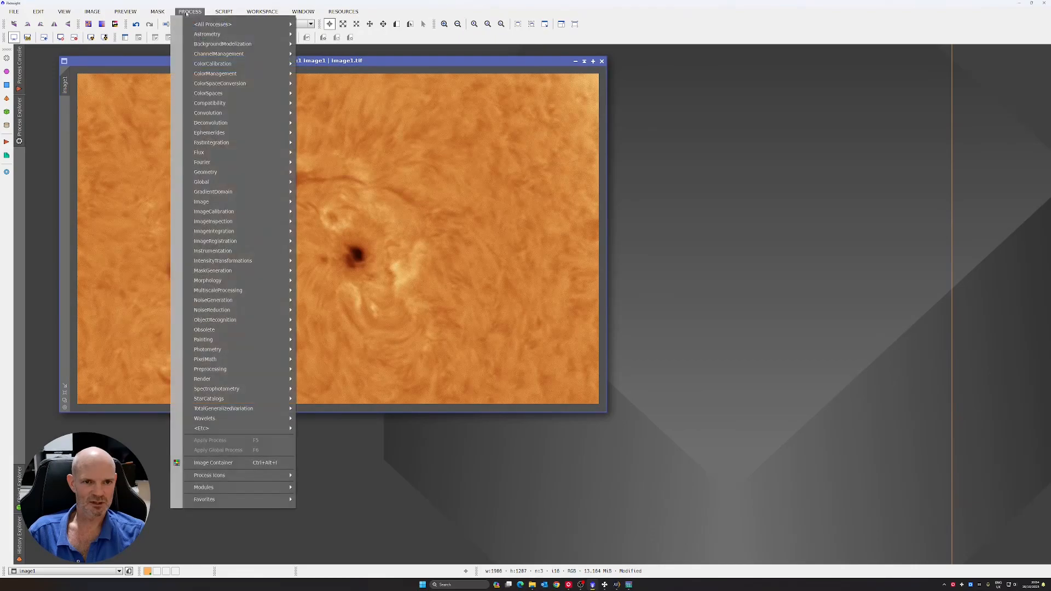
mouse_move(215, 11)
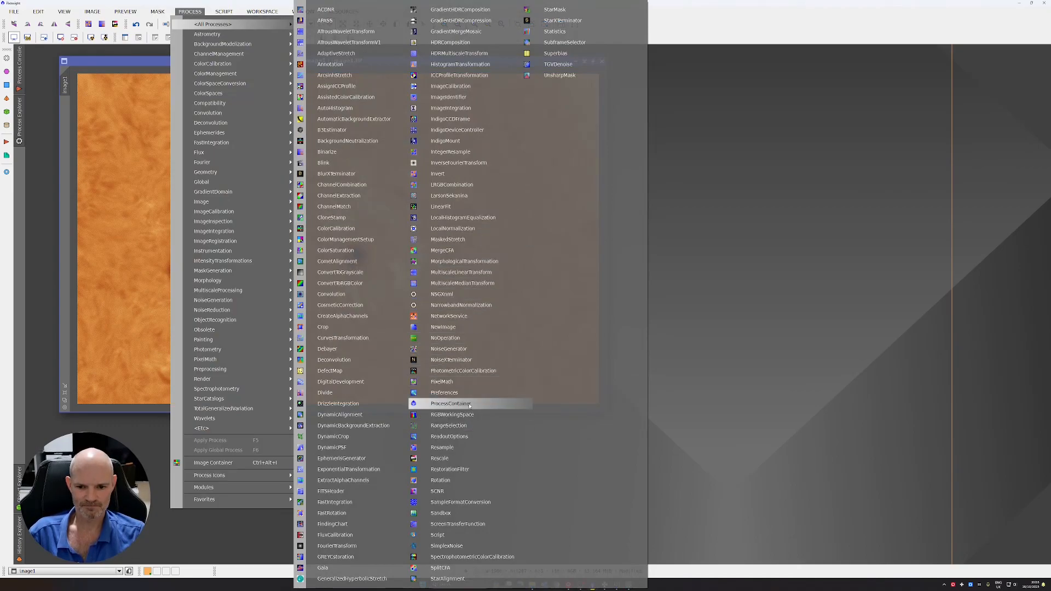
left_click(465, 360)
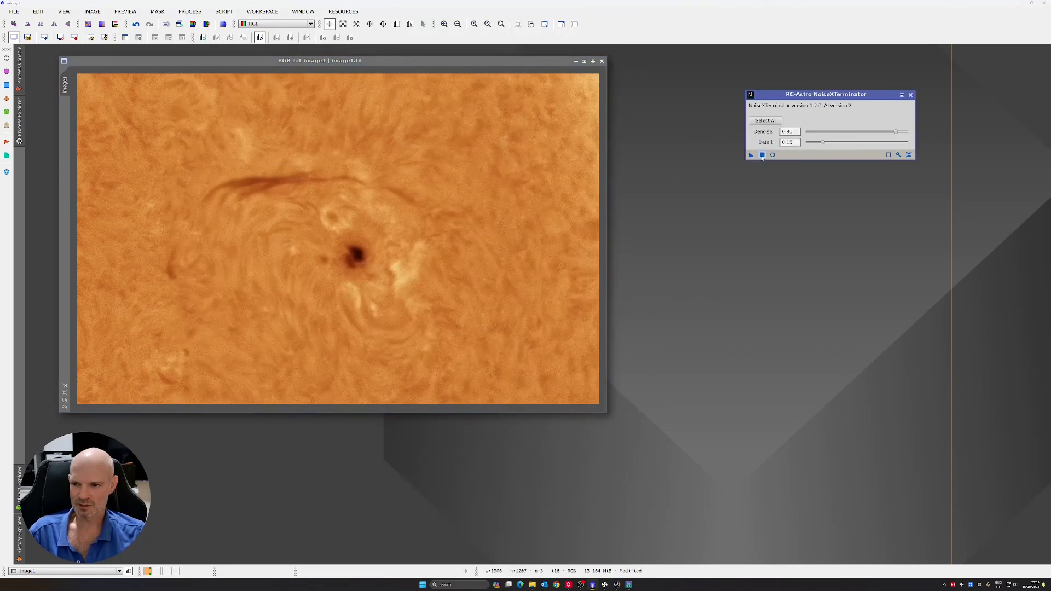
left_click(761, 155)
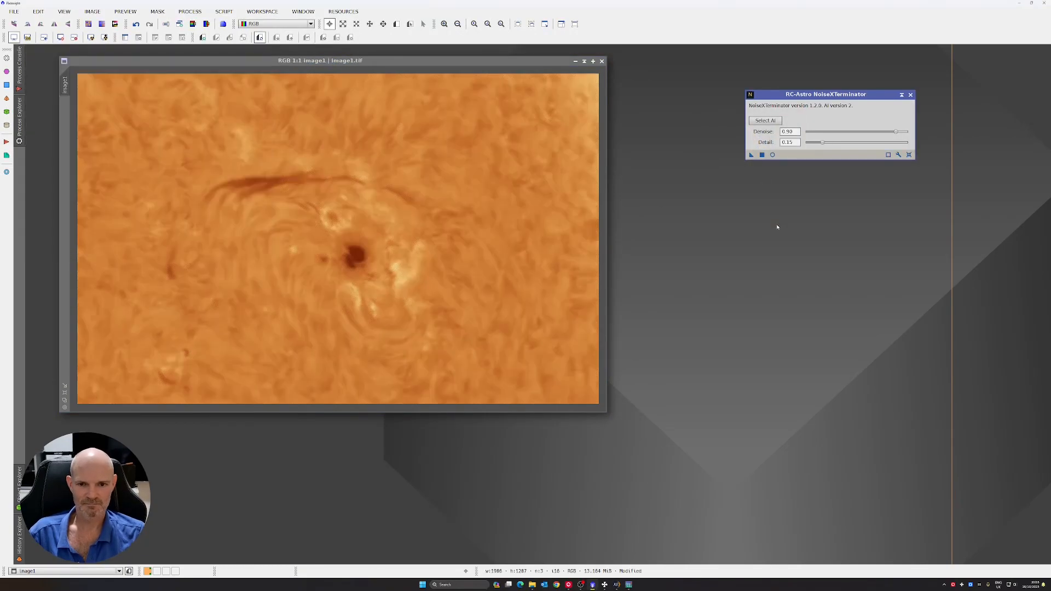
left_click(910, 95)
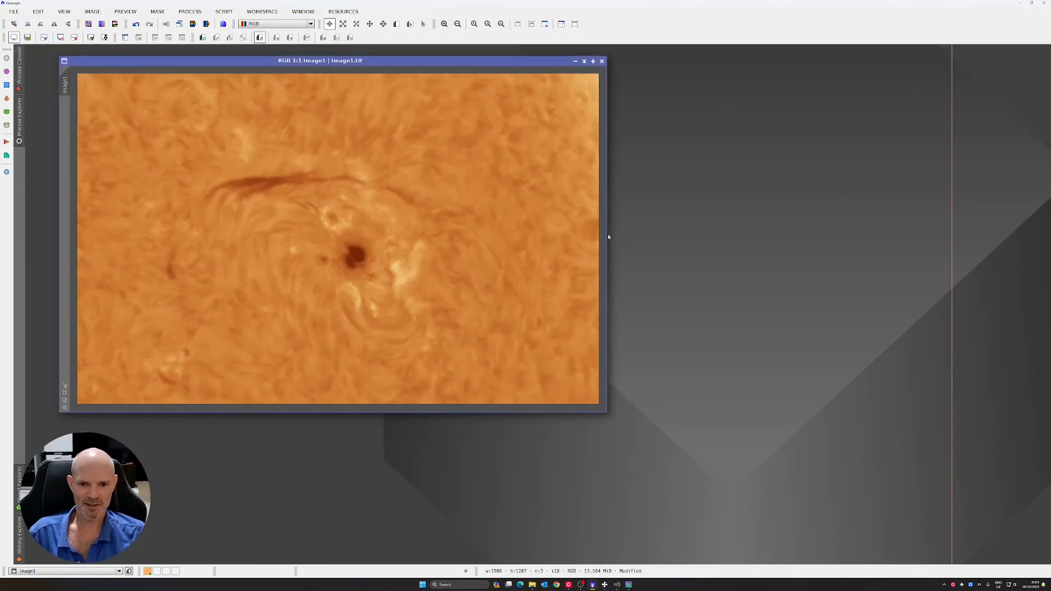
Examine the denoised sunspot and surrounding solar surface at several magnifications, and fit the window to the image at 1:1.
scroll(425, 240, "down", 3)
scroll(424, 241, "up", 5)
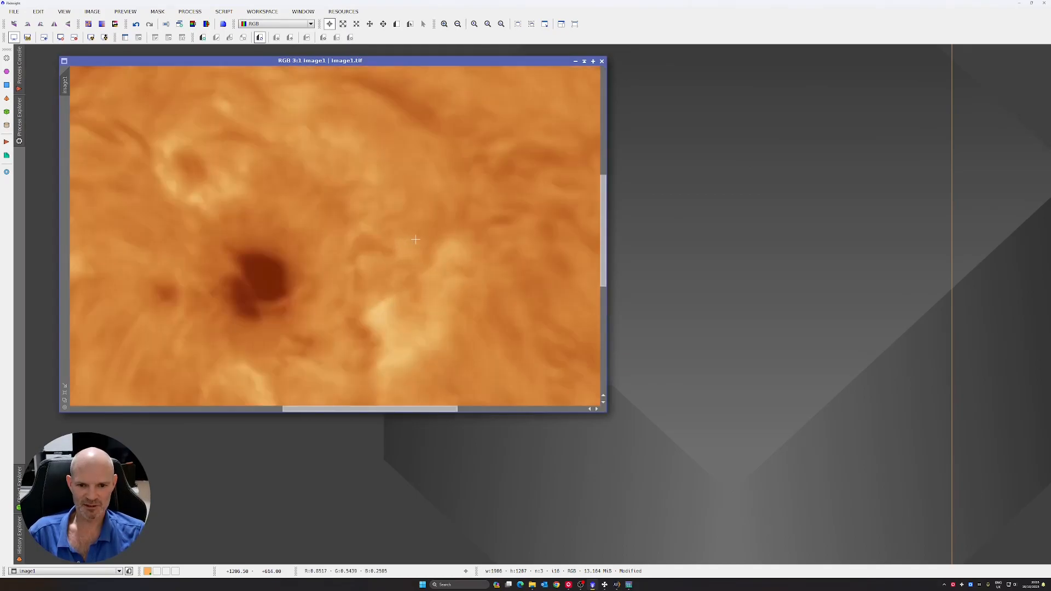
scroll(473, 257, "down", 1)
scroll(472, 256, "up", 2)
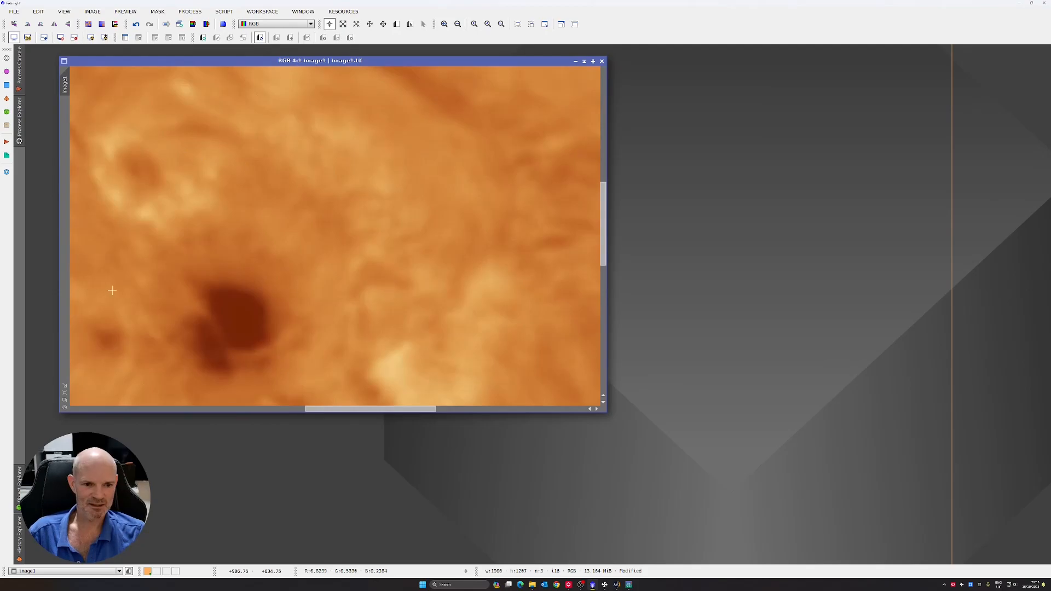
scroll(153, 307, "down", 2)
scroll(437, 245, "up", 3)
scroll(437, 245, "down", 5)
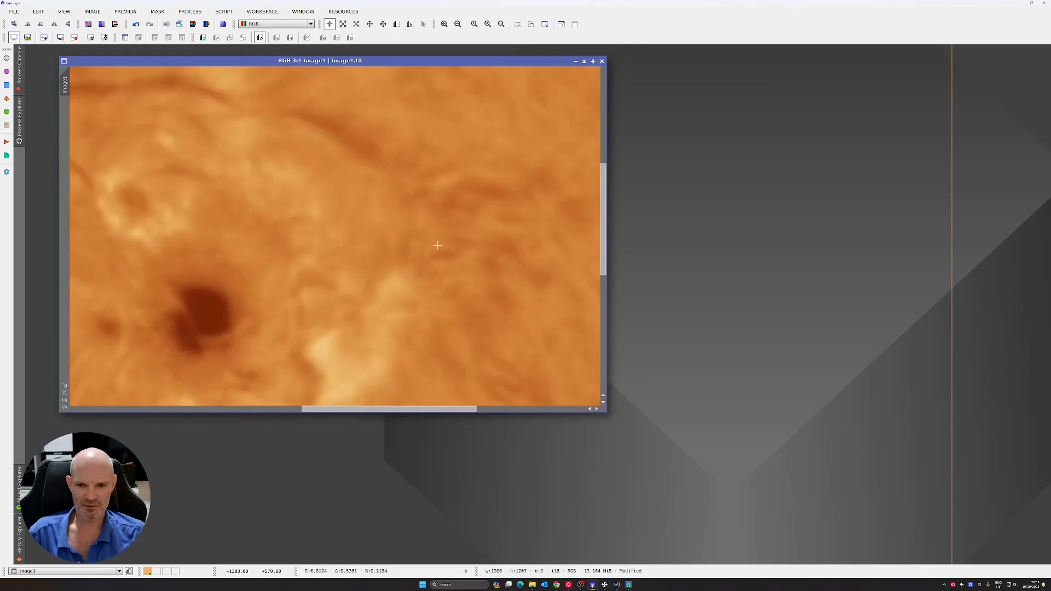
scroll(372, 247, "up", 1)
scroll(372, 246, "up", 1)
scroll(372, 246, "down", 1)
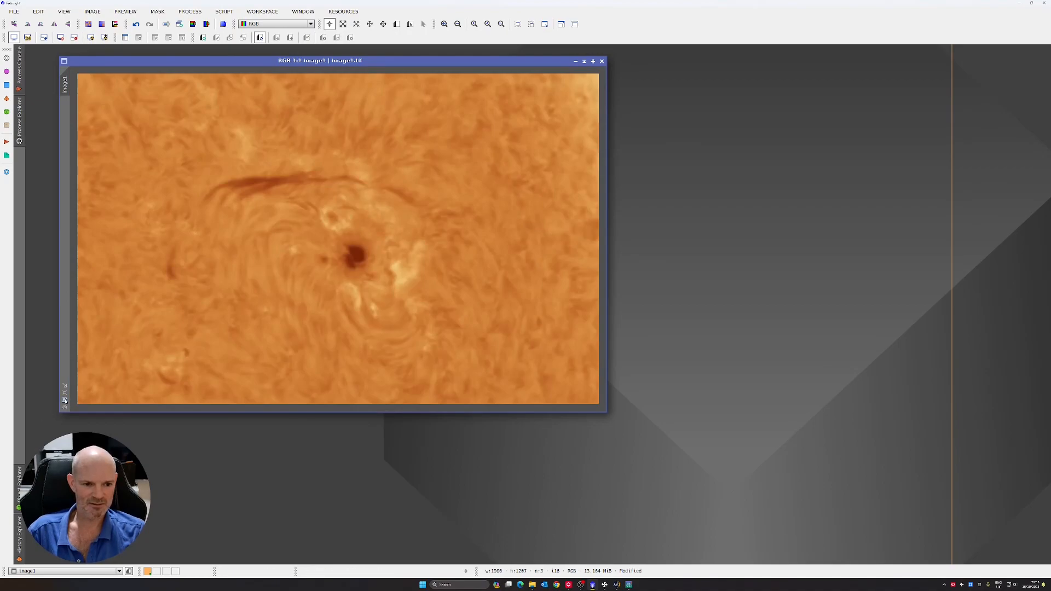
left_click(63, 403)
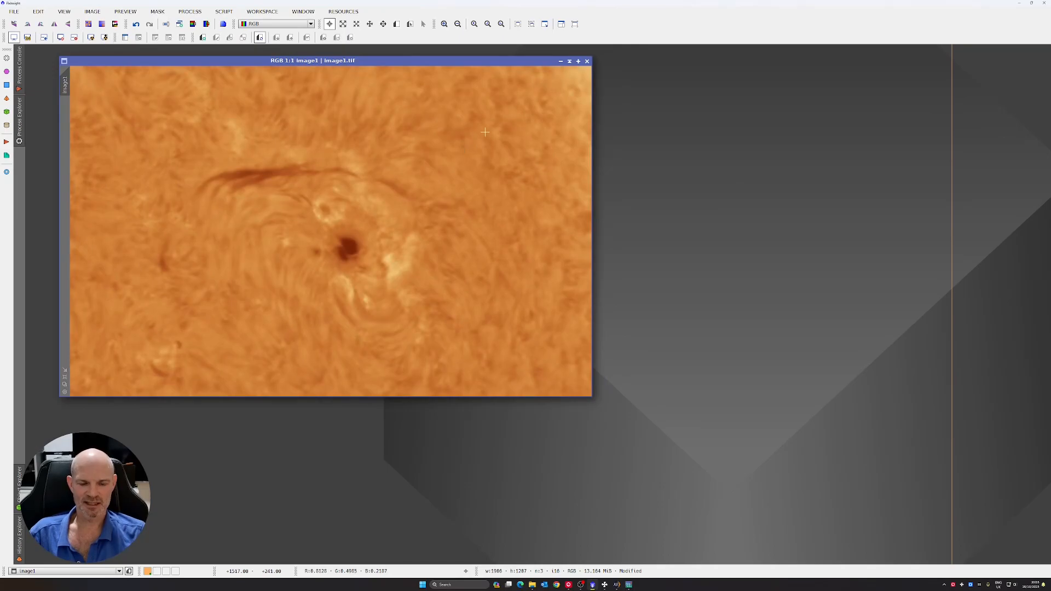
Run the DarkStructureEnhance script on image1 with amount 0.40 and one iteration, and compare the image with and without it.
left_click(190, 11)
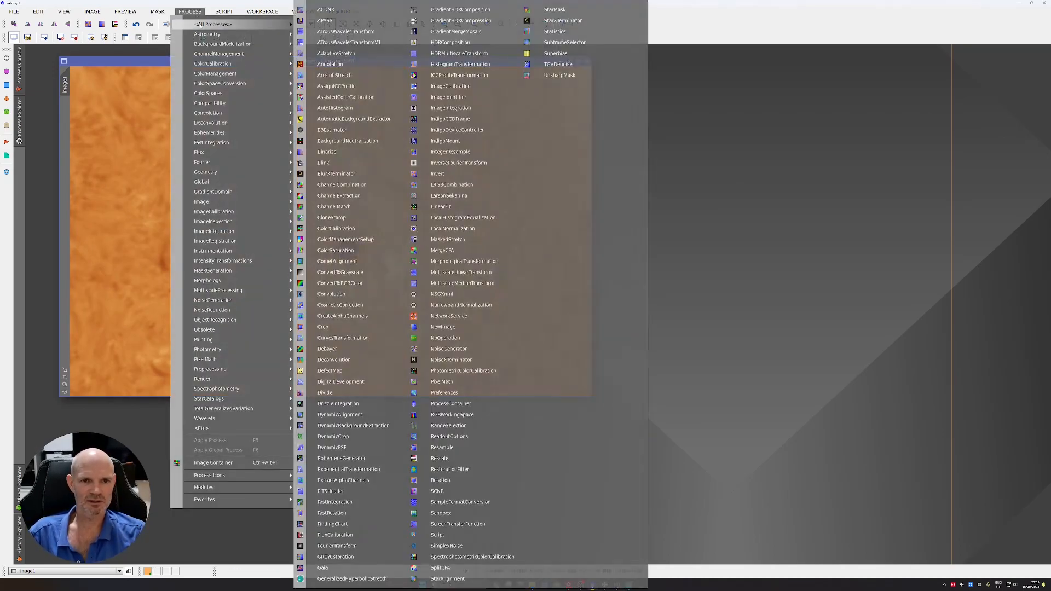
left_click(223, 11)
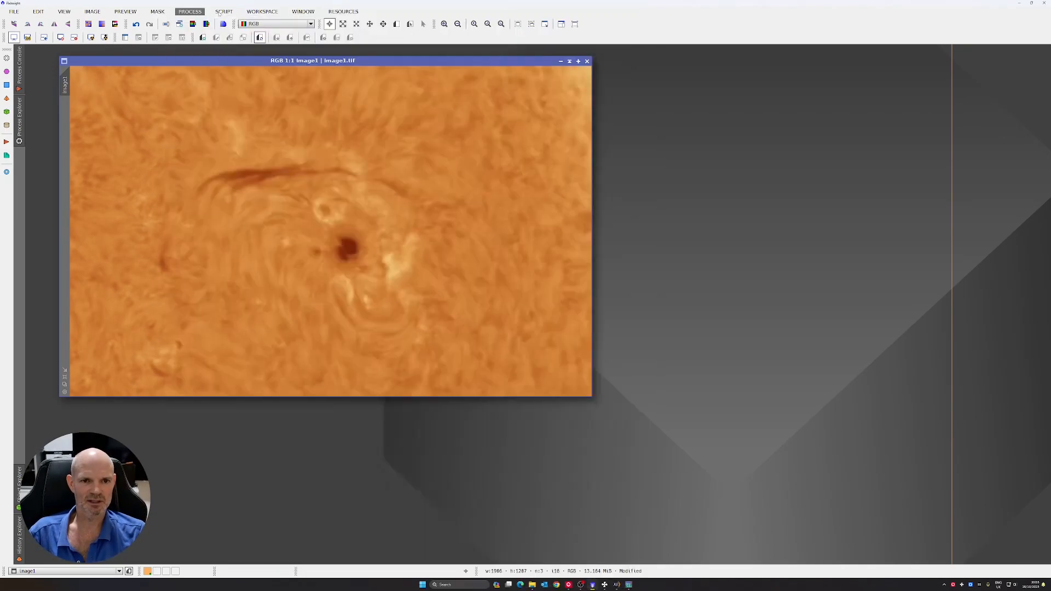
mouse_move(257, 135)
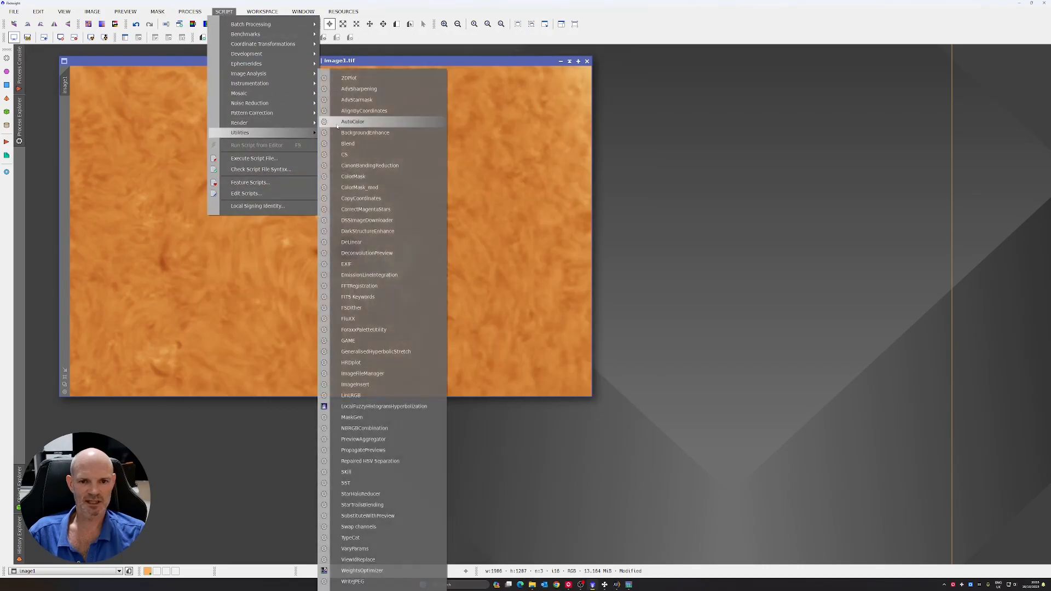
left_click(384, 232)
left_click_drag(510, 217, 747, 109)
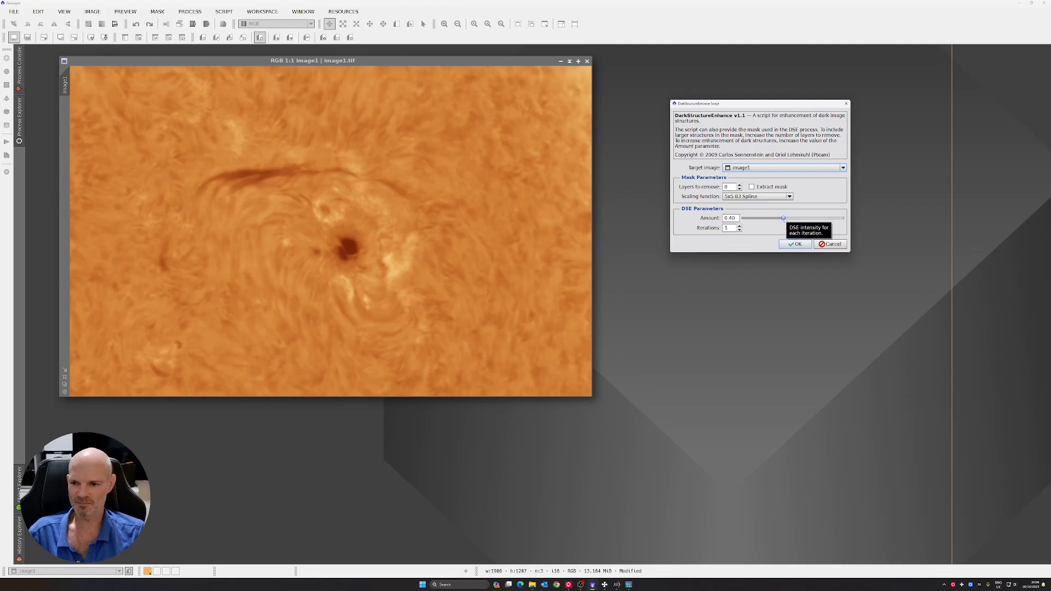
left_click(784, 219)
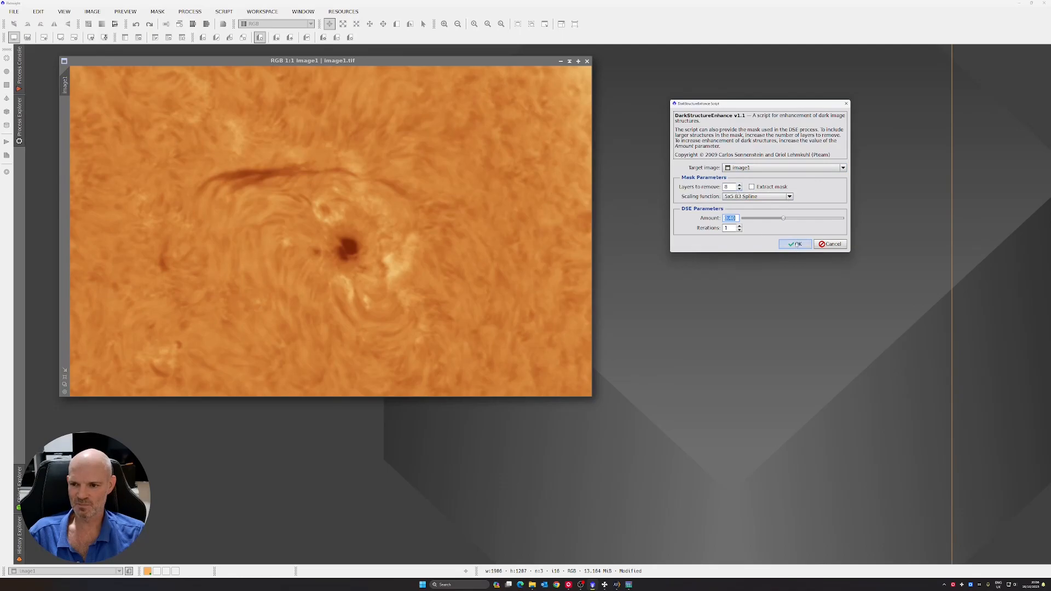
left_click(796, 244)
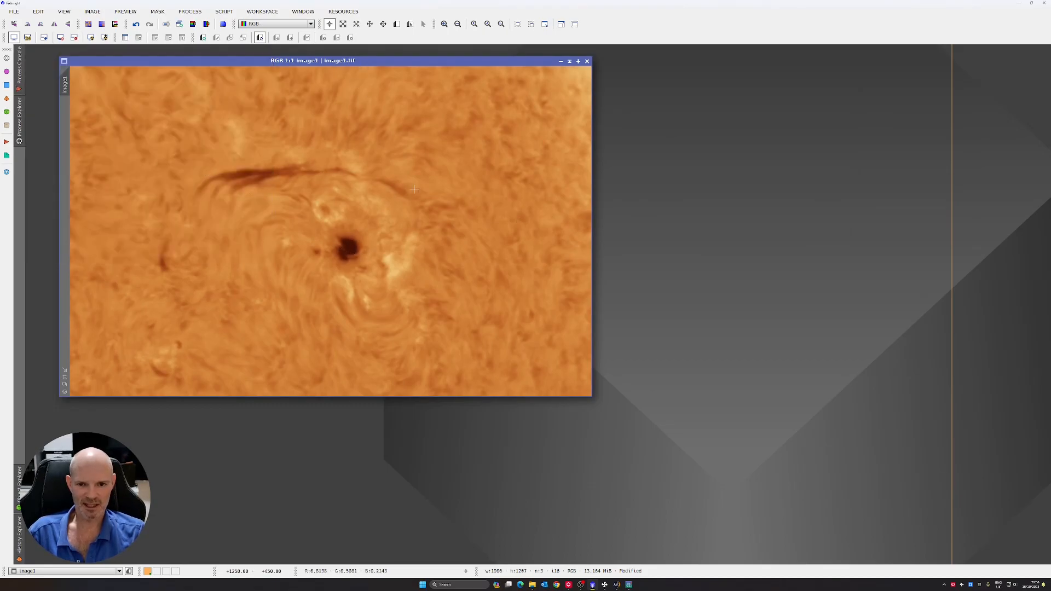
left_click(136, 24)
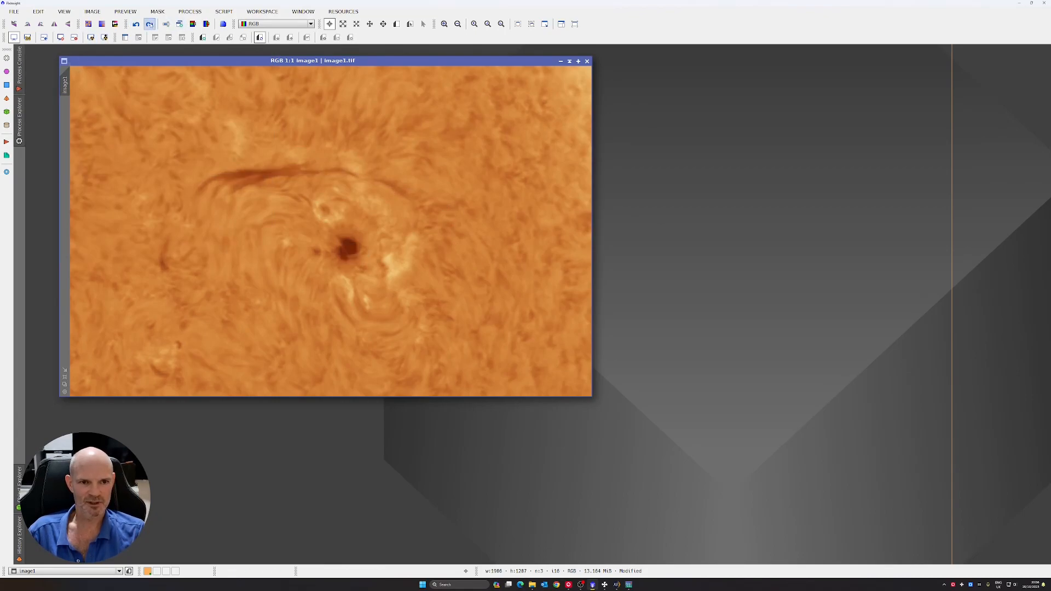
left_click(149, 24)
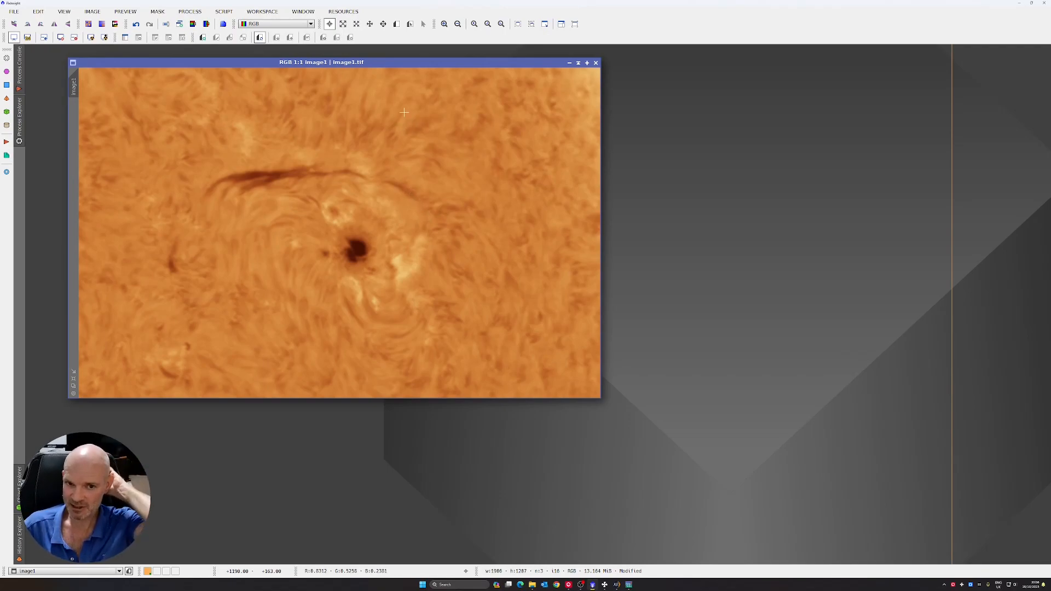
Open CurvesTransformation, place it beside image1, and start a real-time preview.
left_click(186, 12)
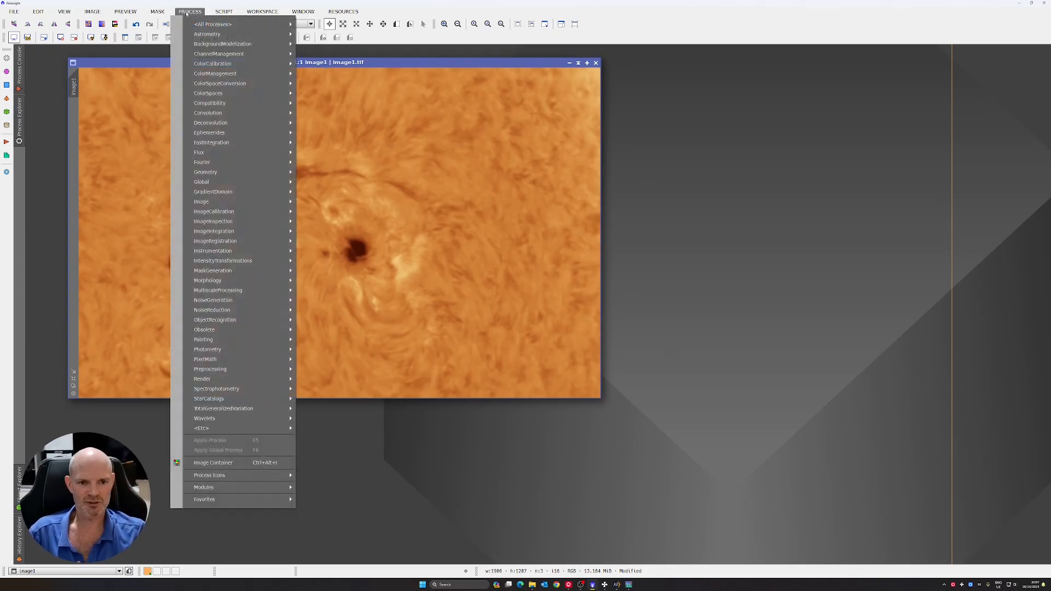
mouse_move(219, 24)
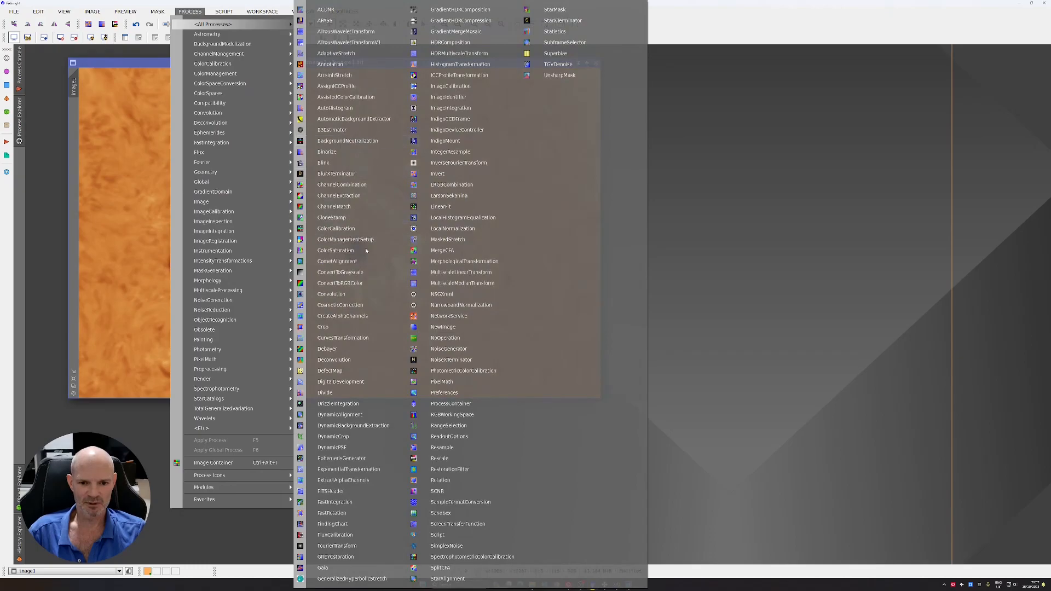
left_click(350, 338)
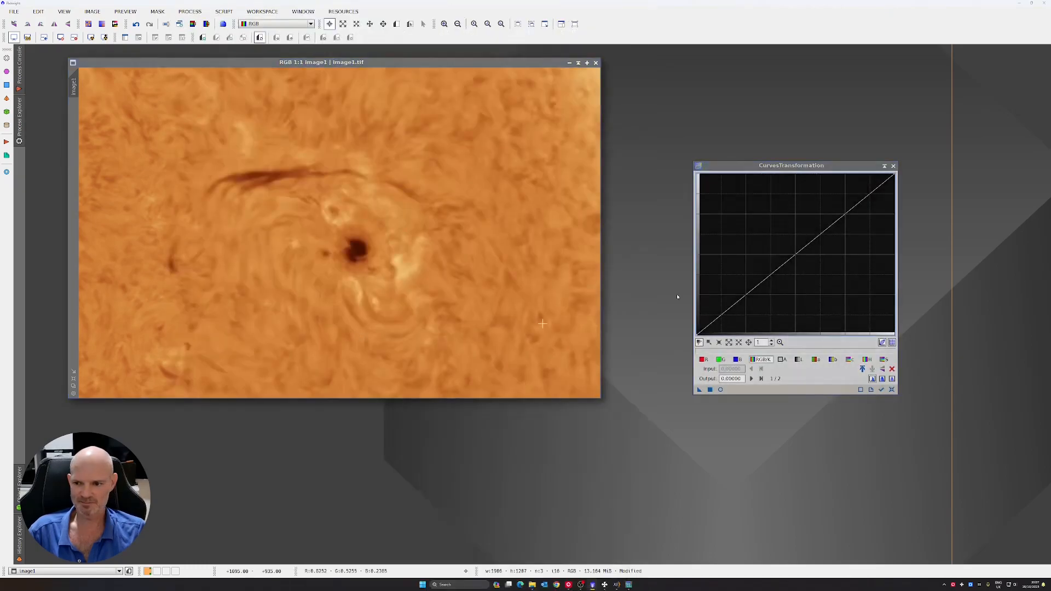
left_click_drag(761, 165, 734, 95)
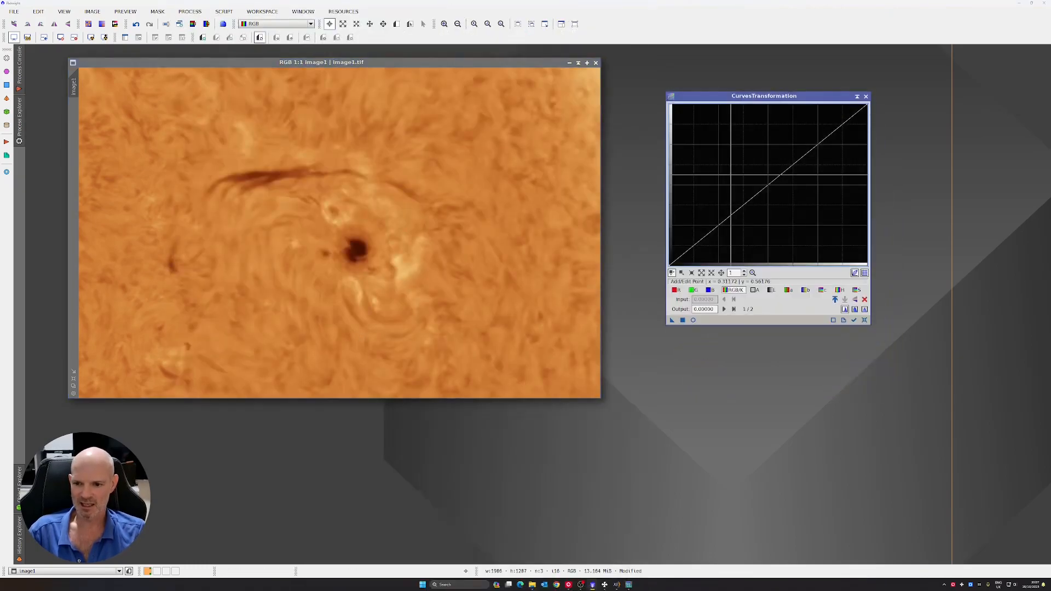
left_click(692, 320)
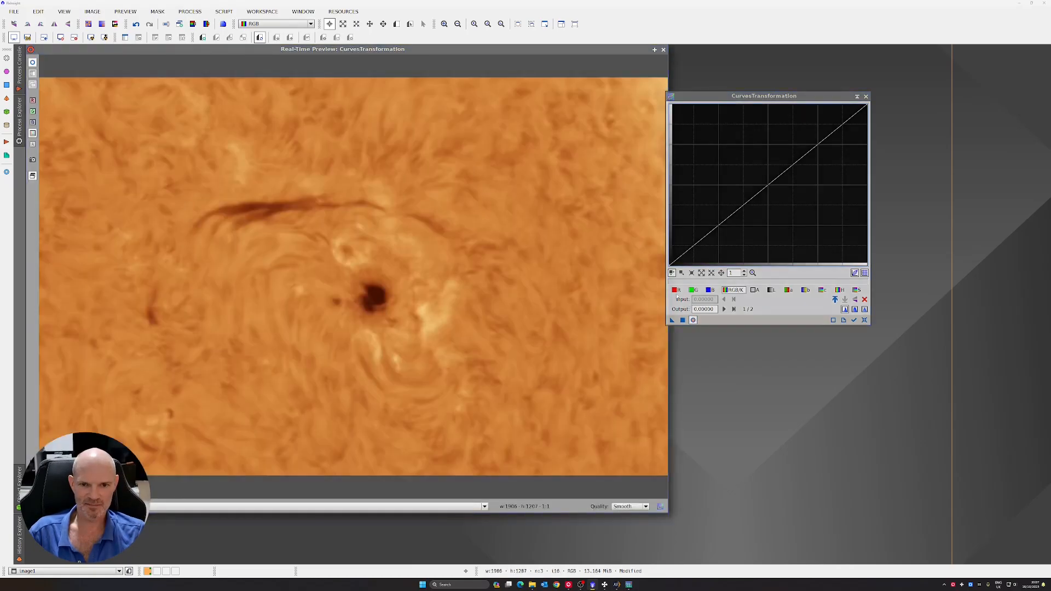
Apply a saturation S-curve to image1 through about (0.19, 0.06) and (0.78, 0.83), and reset the curve.
left_click(857, 289)
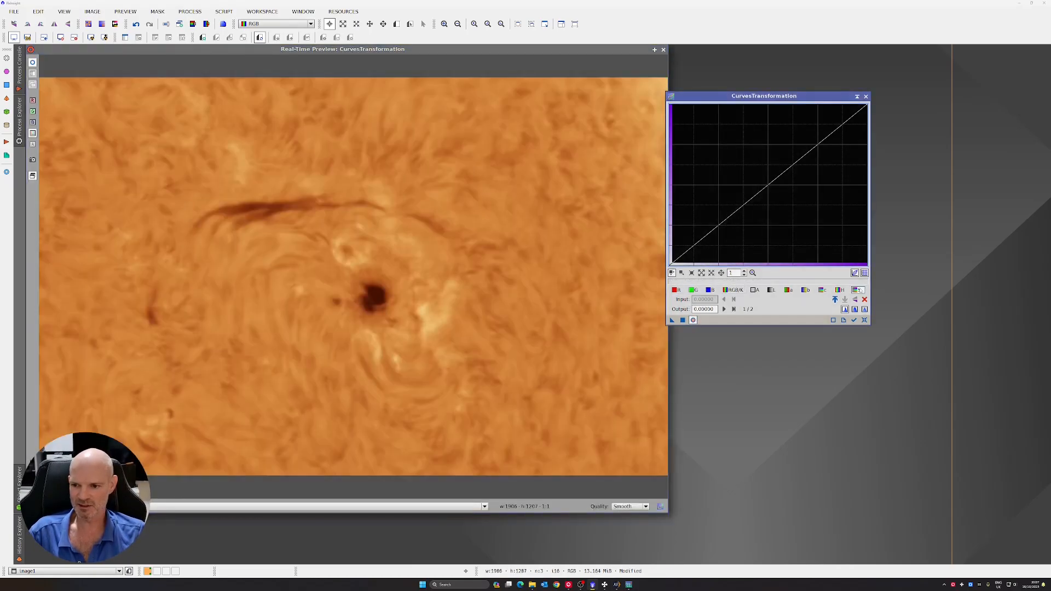
left_click(768, 185)
left_click_drag(768, 185, 801, 128)
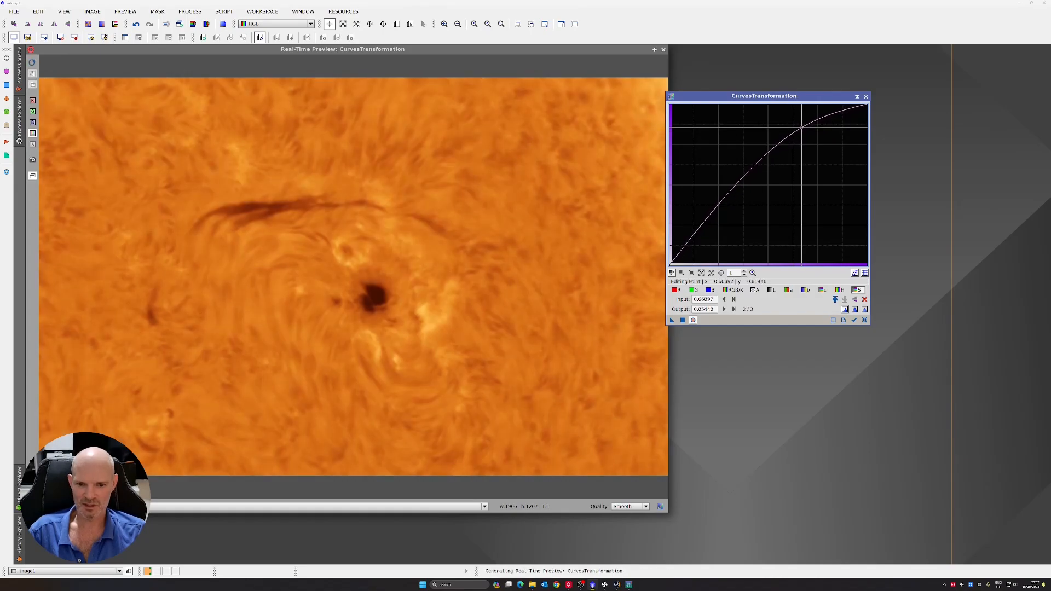
left_click_drag(684, 250, 707, 256)
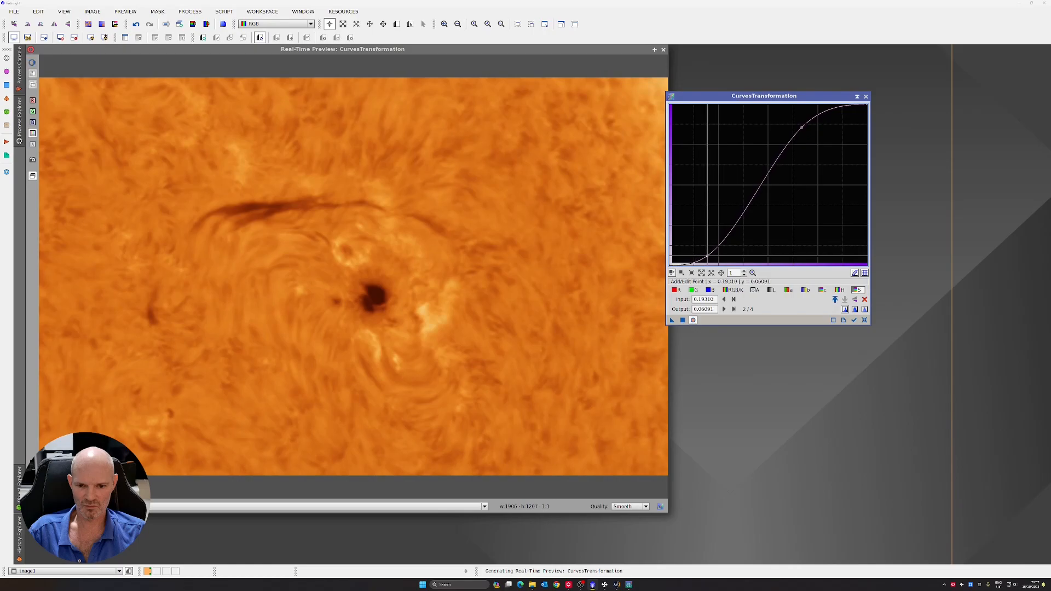
left_click_drag(801, 128, 824, 132)
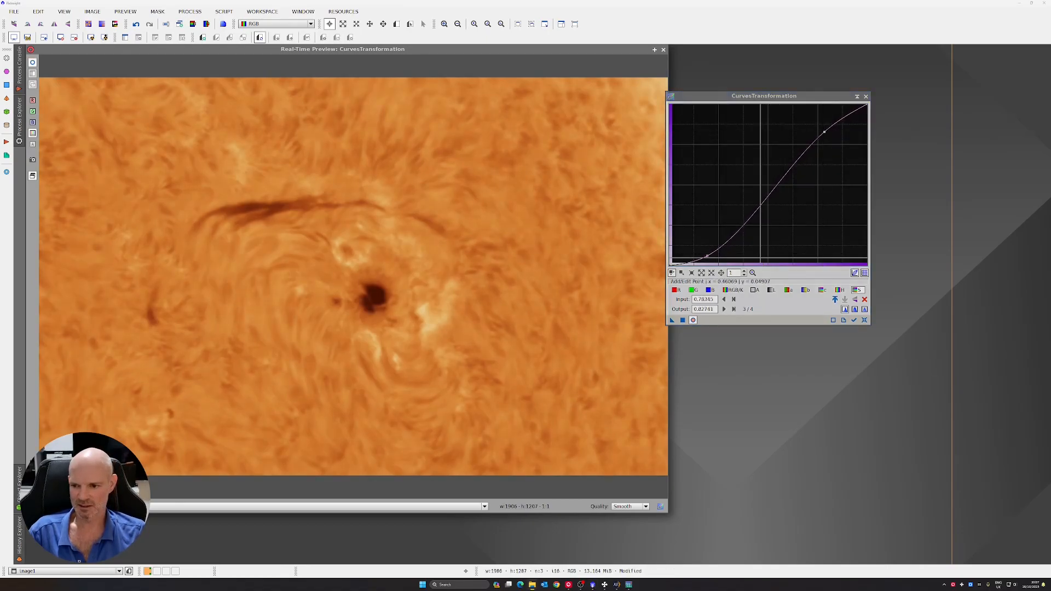
left_click(683, 320)
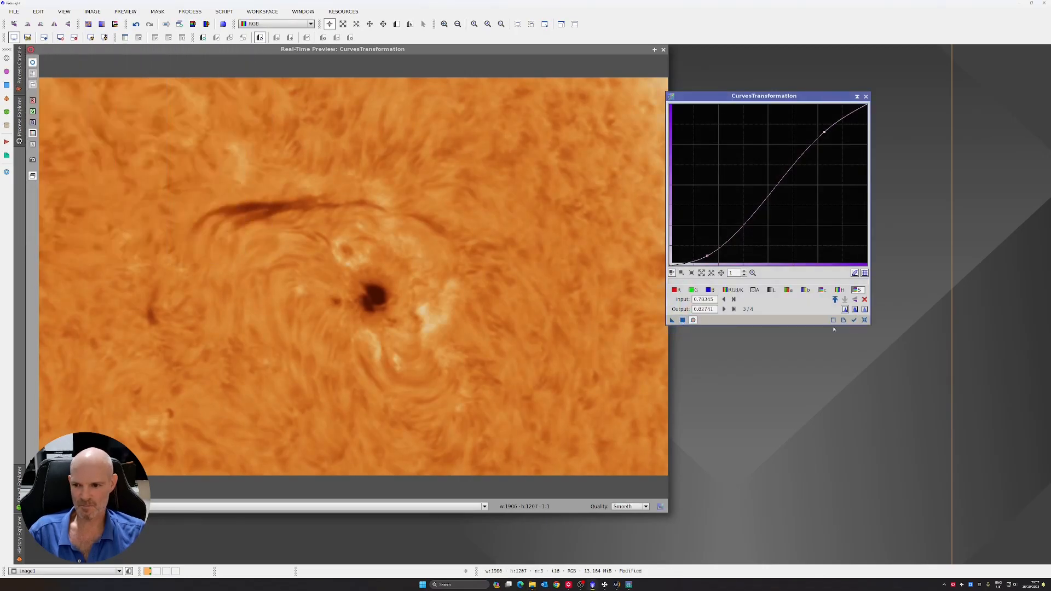
left_click(864, 320)
Apply a lightness S-curve to image1 through about (0.12, 0.056) and (0.76, 0.80), and reset the curve.
left_click(771, 290)
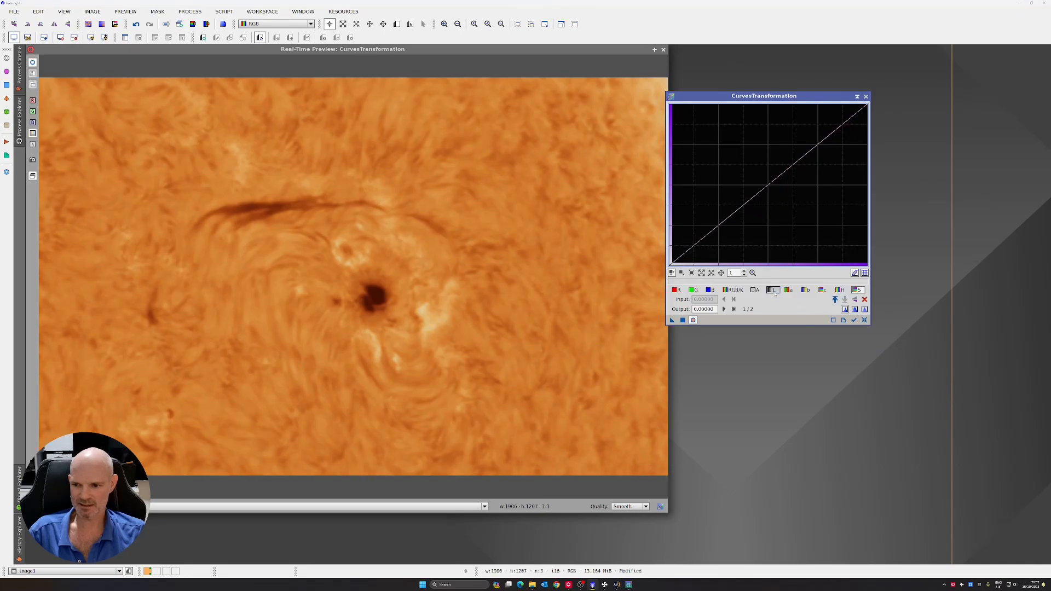
left_click(767, 178)
left_click_drag(768, 178, 820, 136)
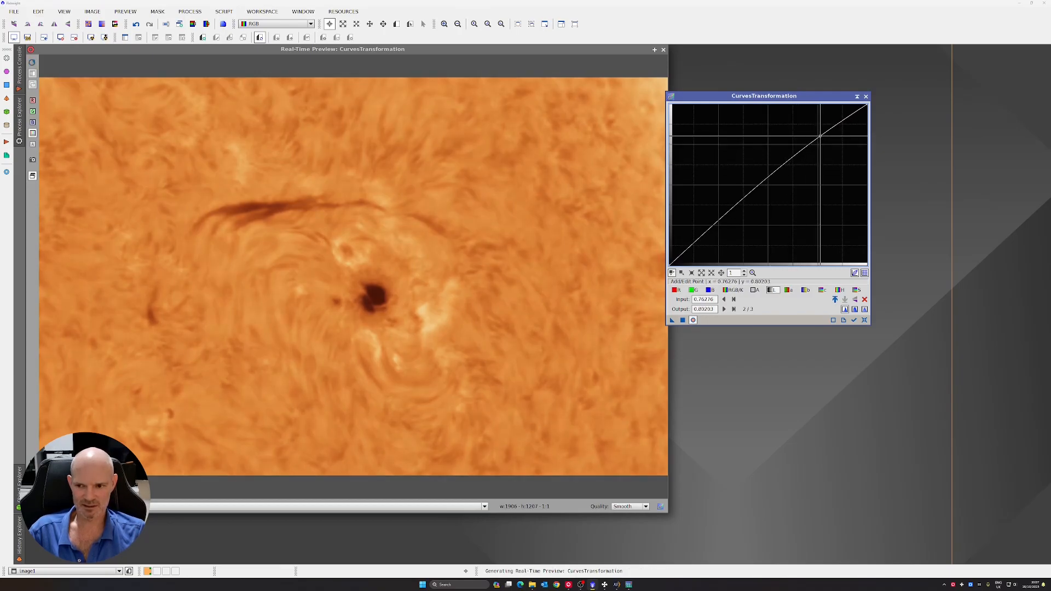
left_click(684, 255)
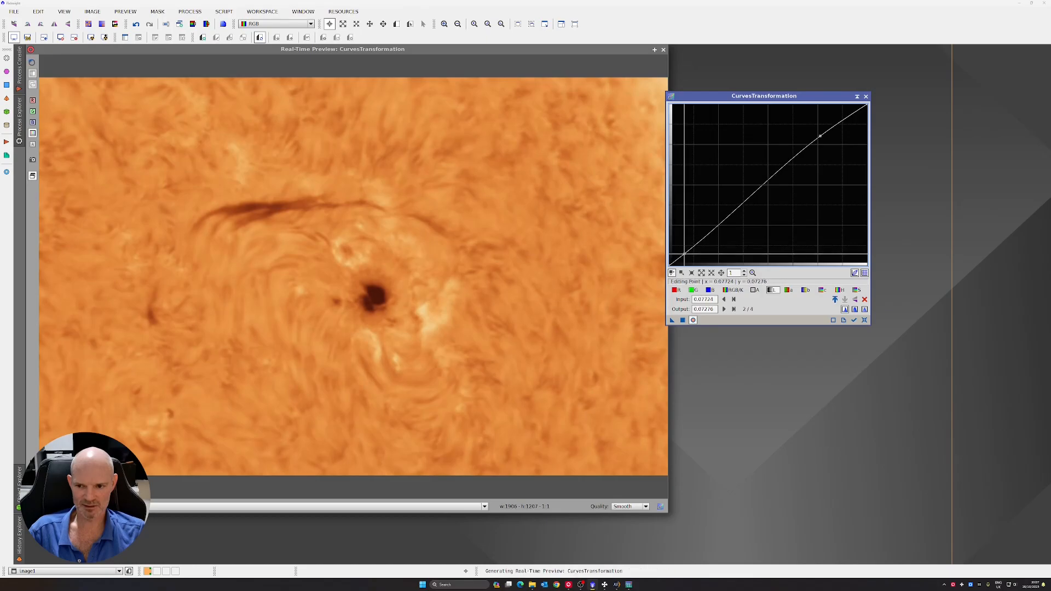
left_click_drag(684, 254, 687, 257)
left_click_drag(691, 256, 693, 257)
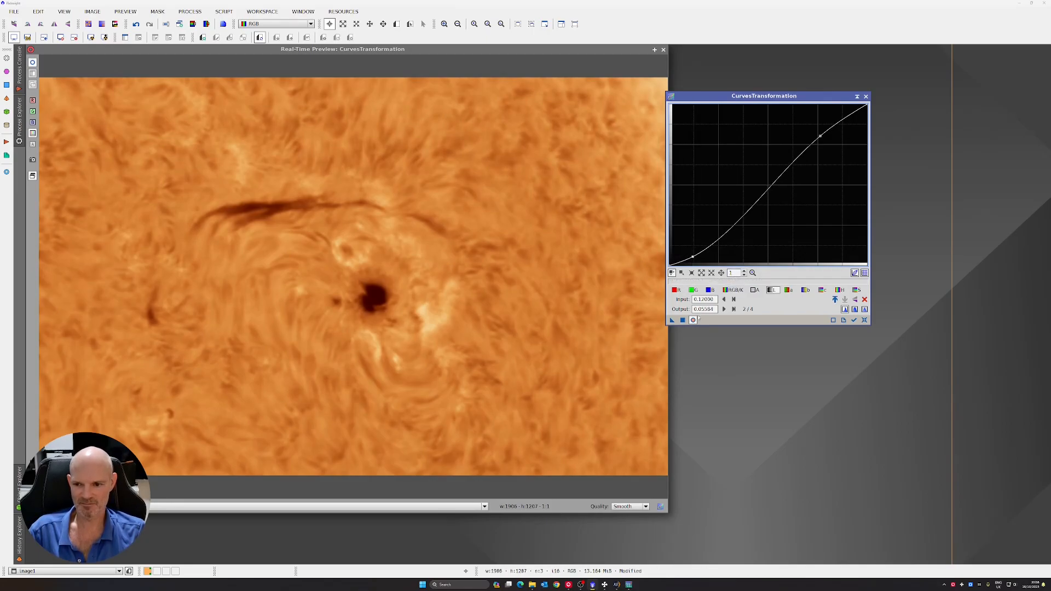
left_click(683, 320)
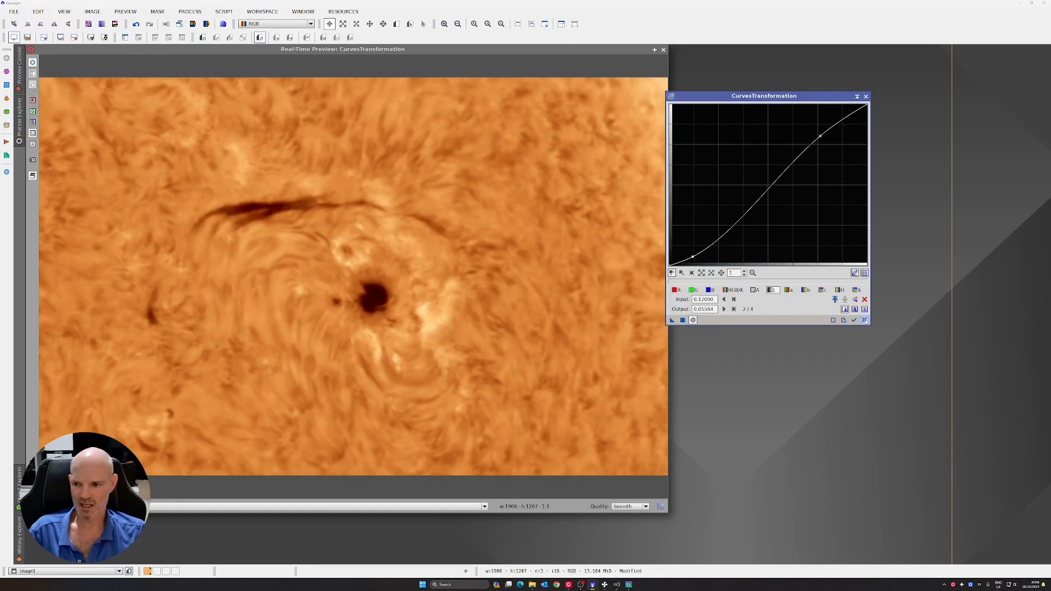
left_click(864, 320)
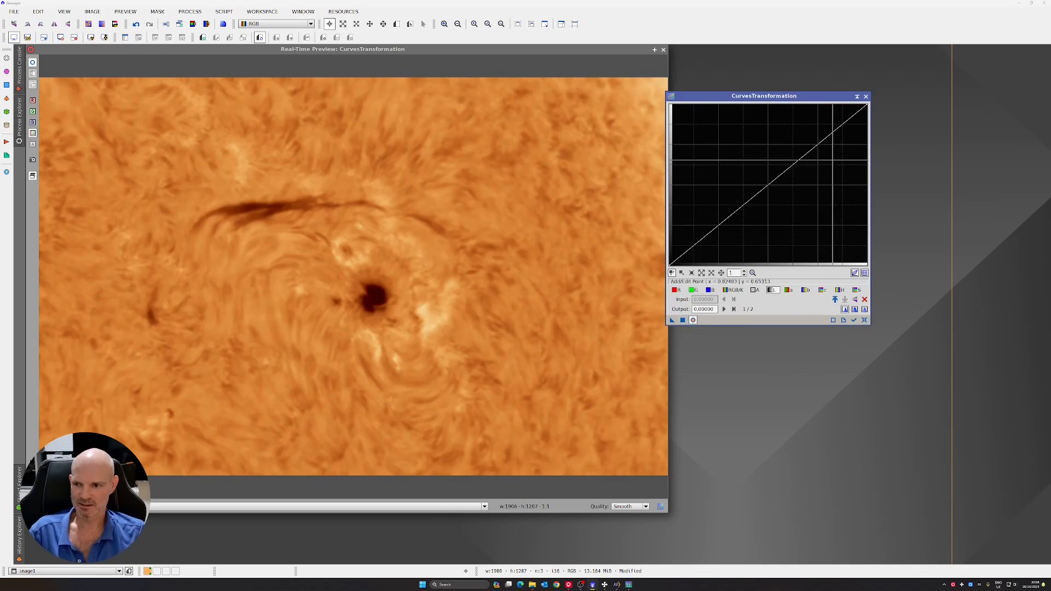
Apply a second lightness S-curve to image1 through about (0.82, 0.86) and (0.095, 0.058), and reset the curve.
left_click(830, 133)
left_click_drag(830, 133, 830, 126)
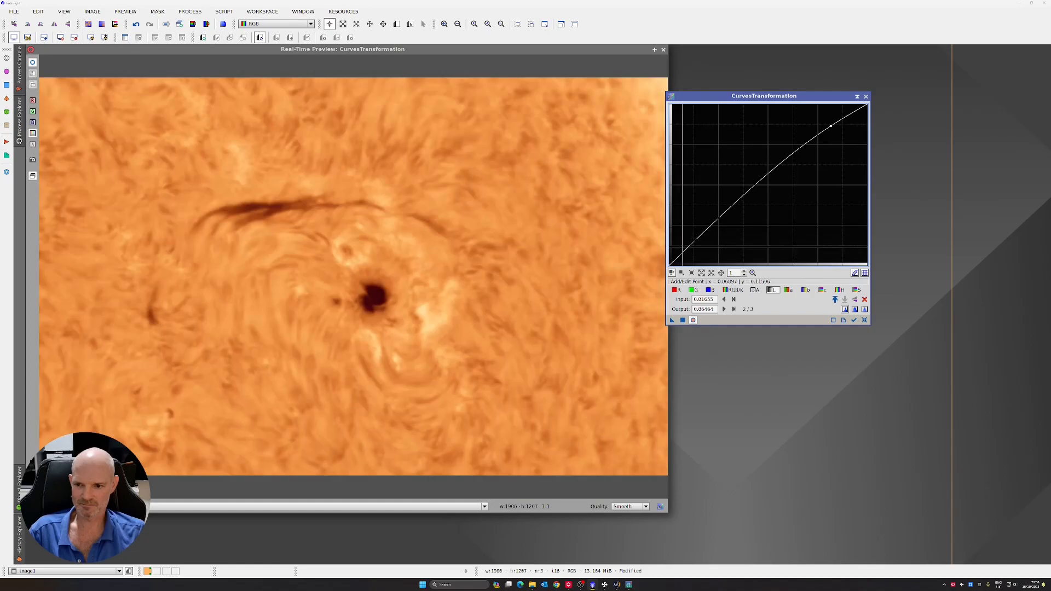
left_click_drag(687, 238, 687, 257)
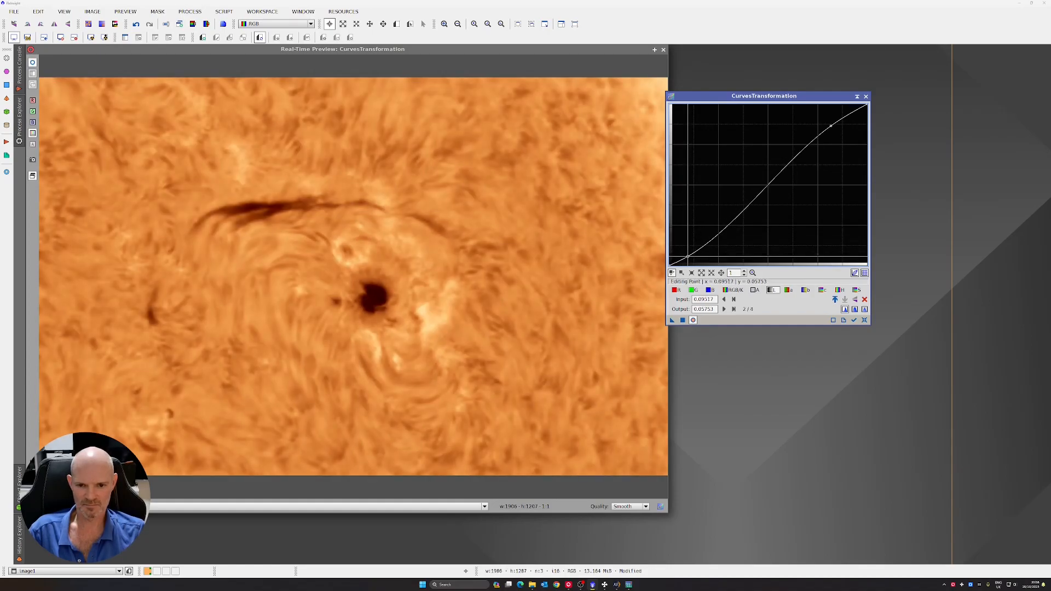
left_click(683, 321)
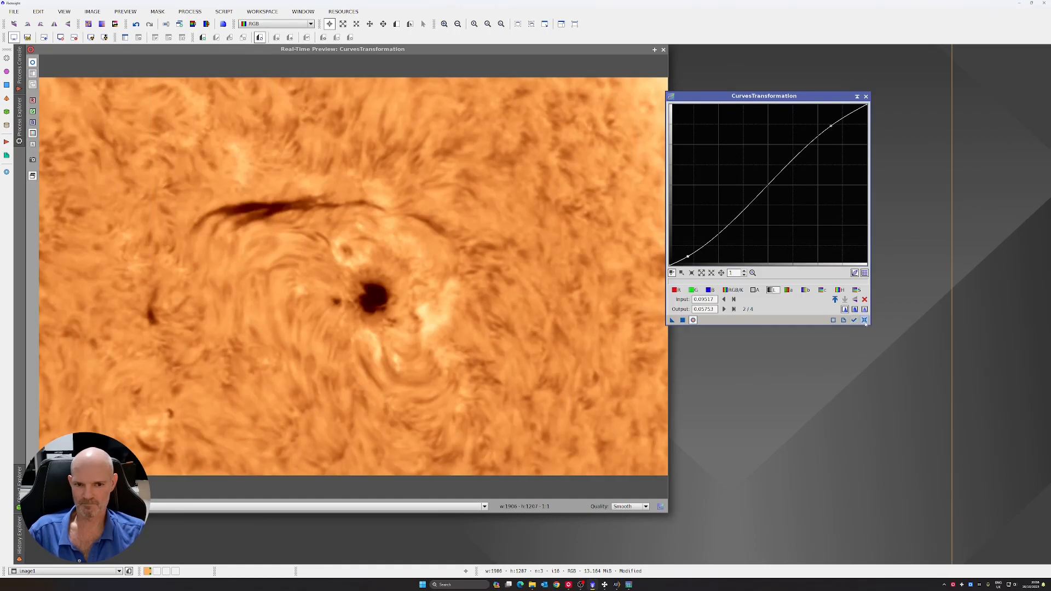
left_click(864, 321)
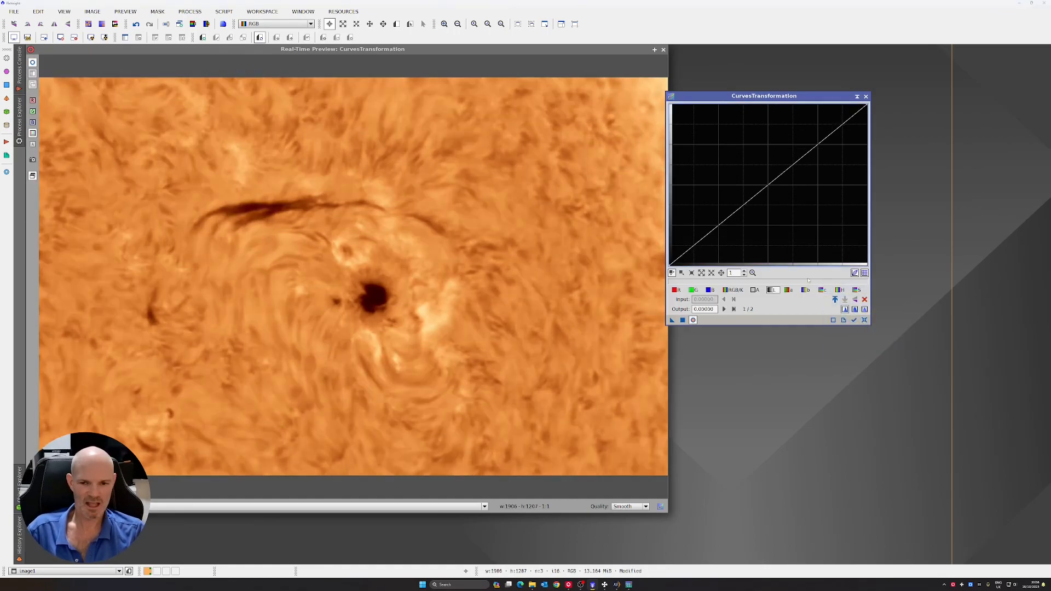
Close CurvesTransformation and its real-time preview, and inspect image1.
left_click(865, 96)
left_click(663, 50)
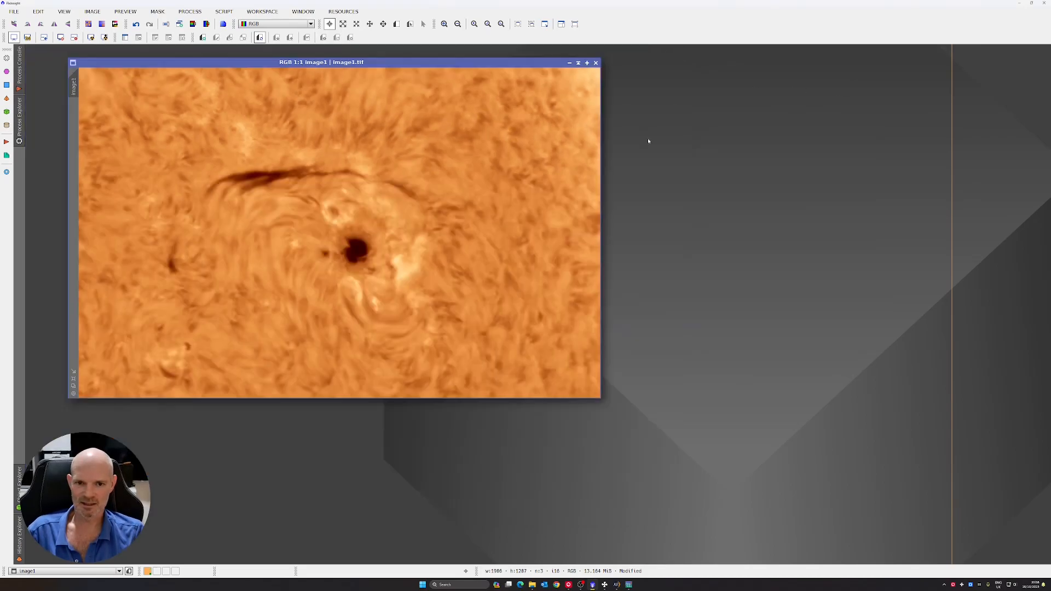
scroll(368, 213, "up", 1)
scroll(367, 216, "down", 1)
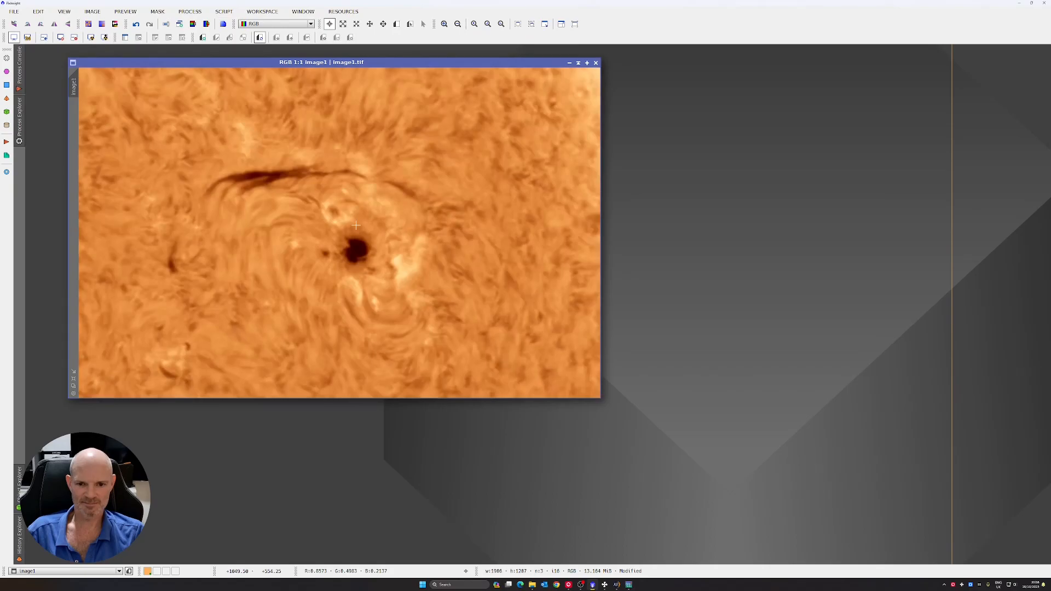
scroll(364, 229, "down", 1)
scroll(339, 192, "up", 1)
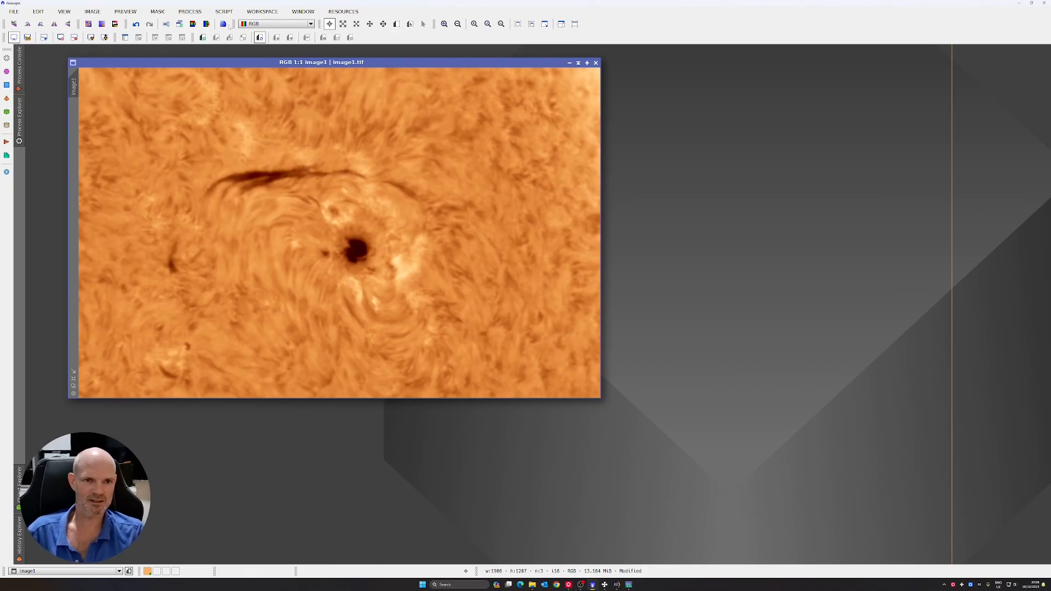
Open the ColorMask_mod script for image1 and place its dialog beside the image.
left_click(192, 12)
mouse_move(224, 12)
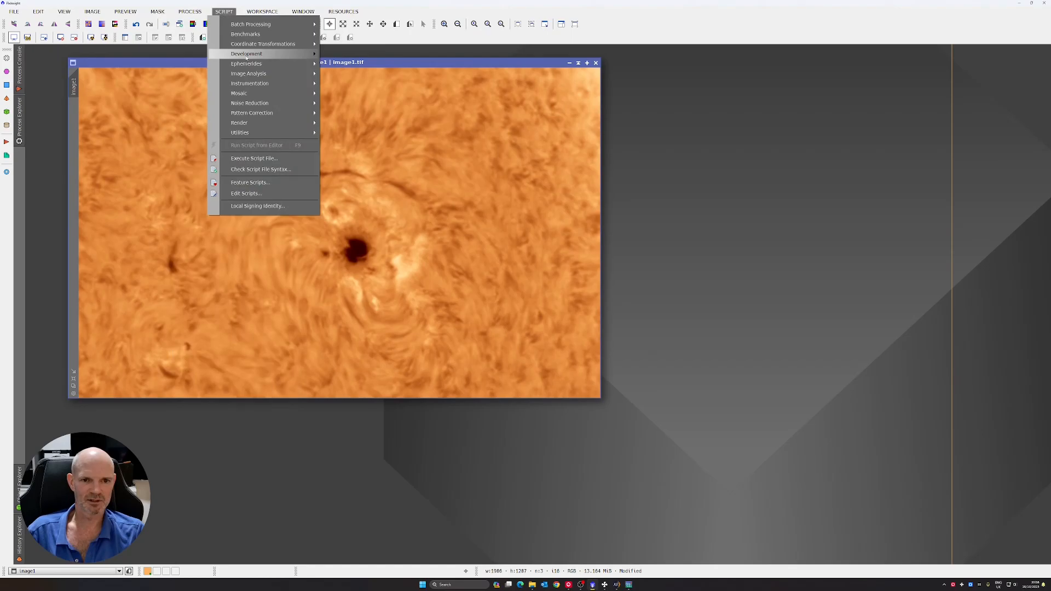
mouse_move(273, 132)
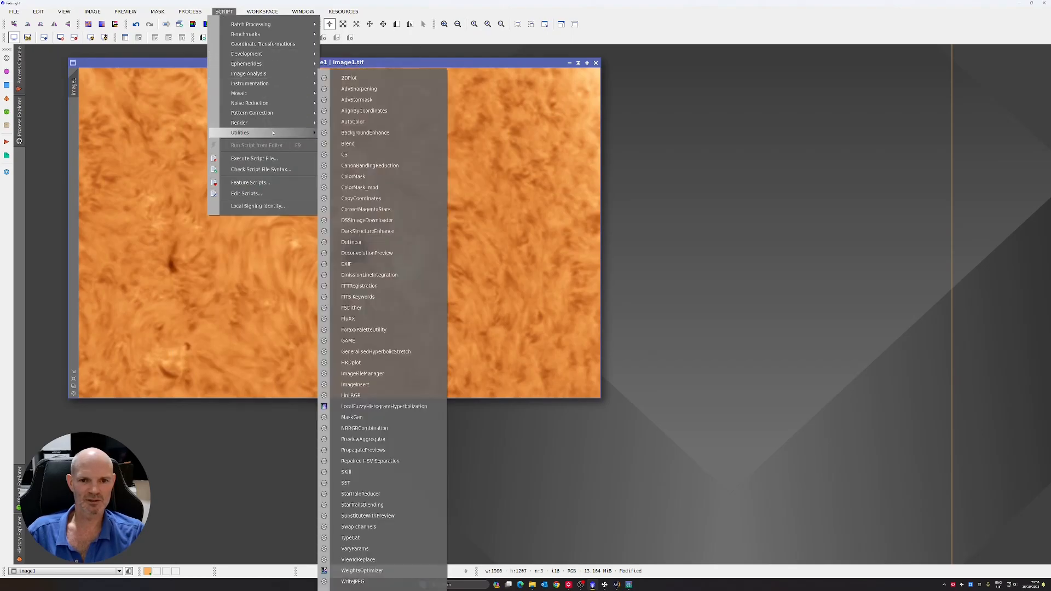
left_click(393, 189)
left_click_drag(584, 137, 837, 94)
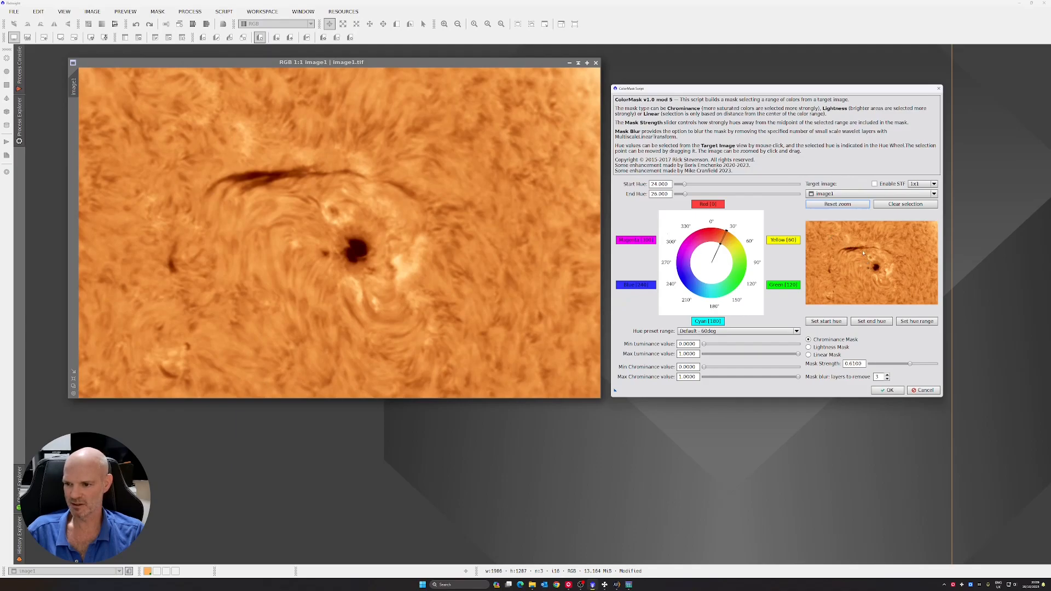
Zoom the ColorMask target preview in on the sunspot and sample the hue at several spots around it.
left_click_drag(860, 251, 902, 286)
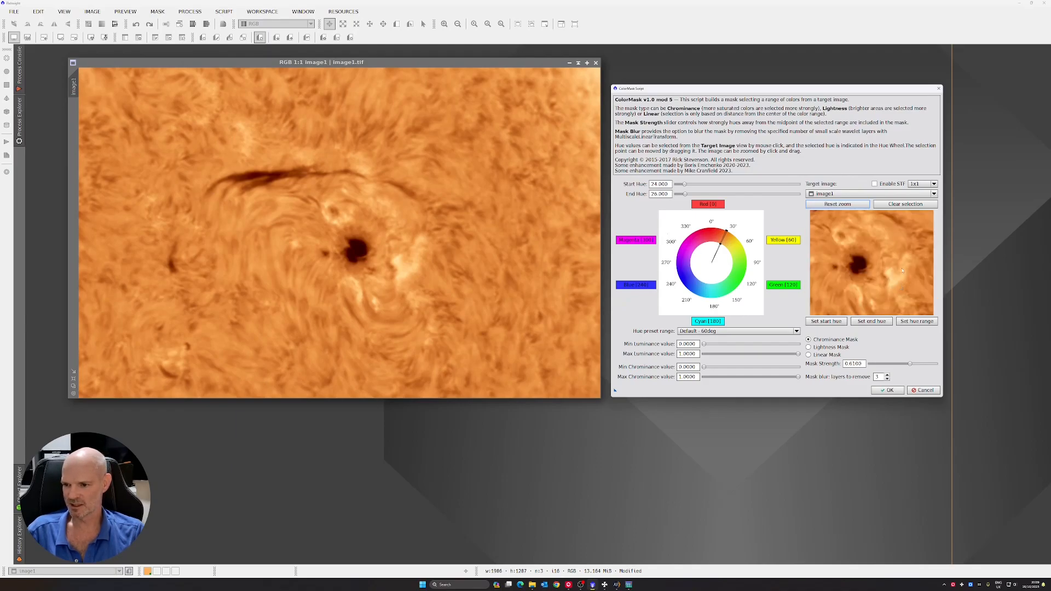
left_click(891, 277)
left_click(891, 240)
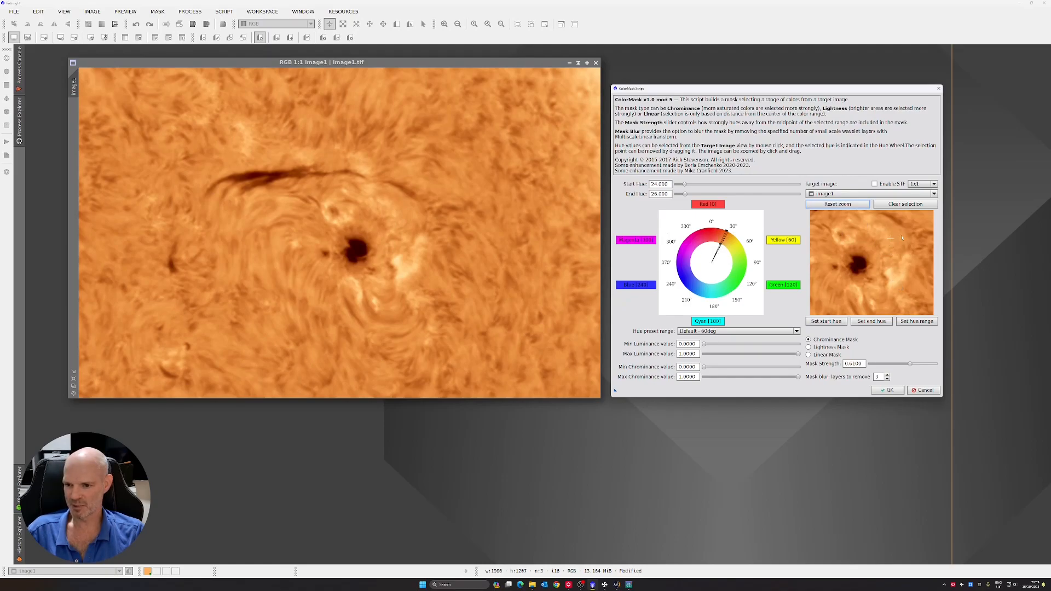
left_click(834, 295)
left_click(904, 303)
Load the red hue range in ColorMask and widen it to start hue 304 and end hue 87.
left_click(704, 204)
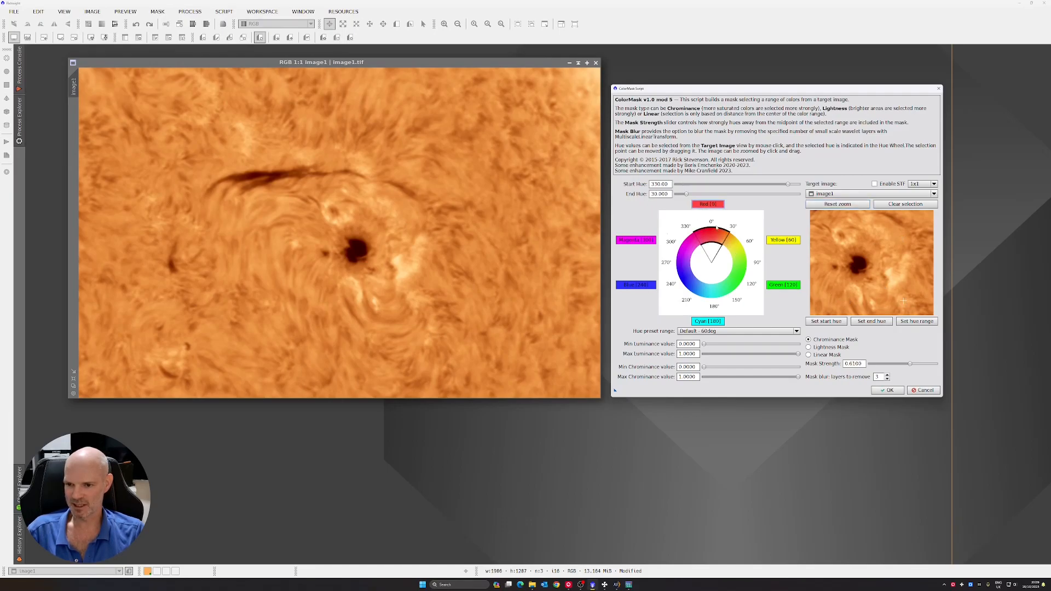
mouse_move(787, 185)
left_mouse_down()
mouse_move(764, 185)
mouse_move(779, 185)
left_mouse_up()
left_click_drag(686, 194, 706, 194)
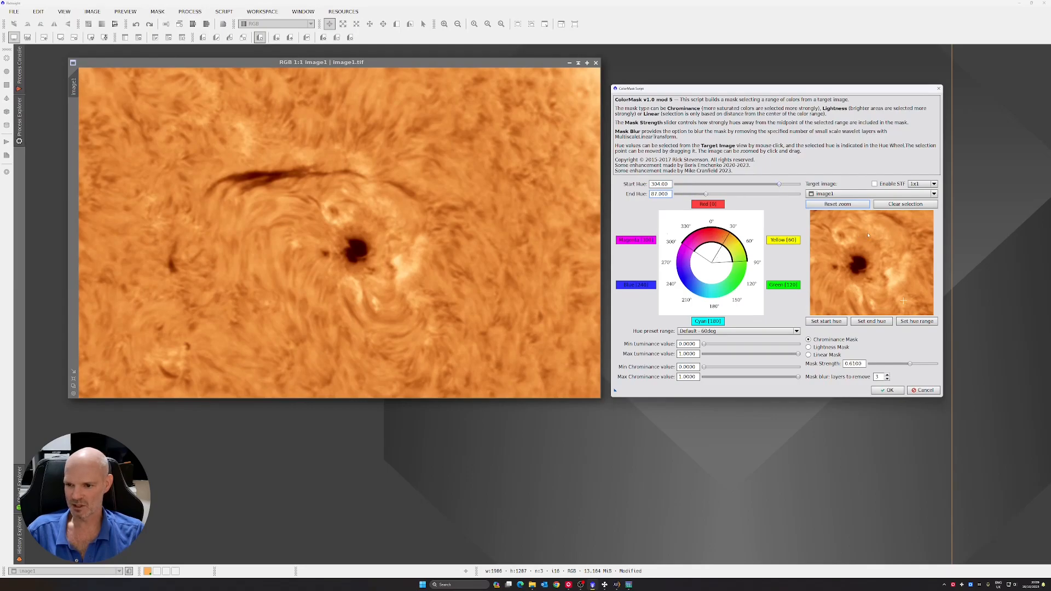
Reframe the ColorMask target preview around the sunspot and sample the hue of the bright region beside it.
left_click_drag(867, 235, 881, 235)
left_click(847, 205)
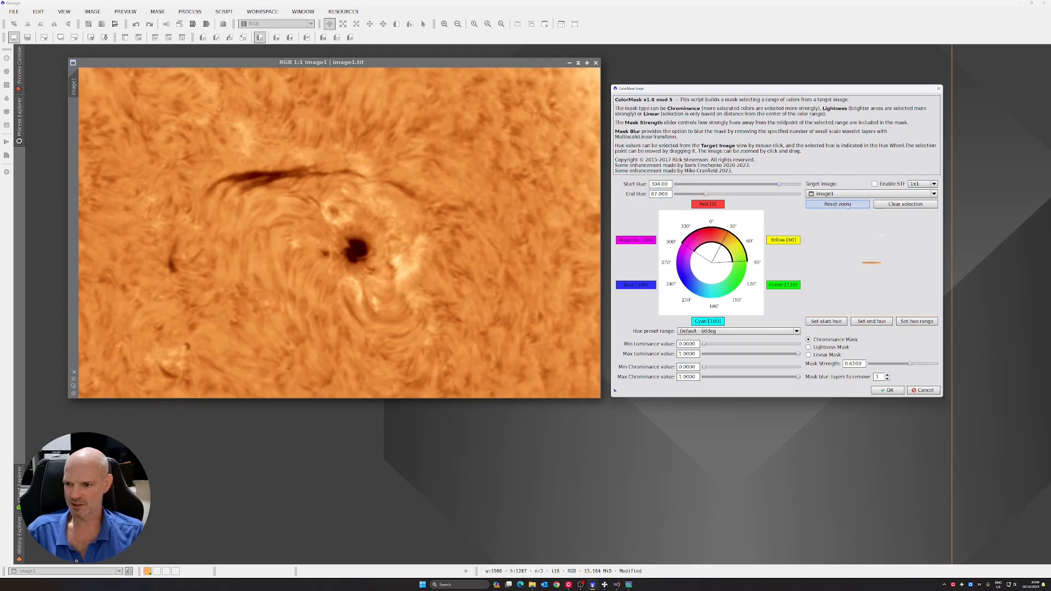
left_click_drag(873, 266, 891, 286)
left_click(863, 205)
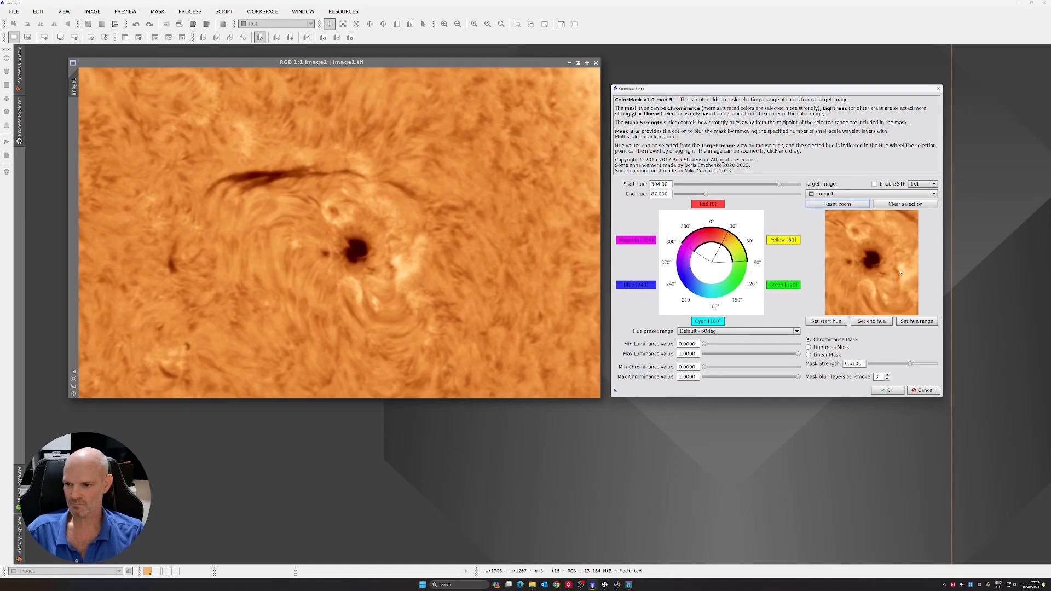
left_click(901, 270)
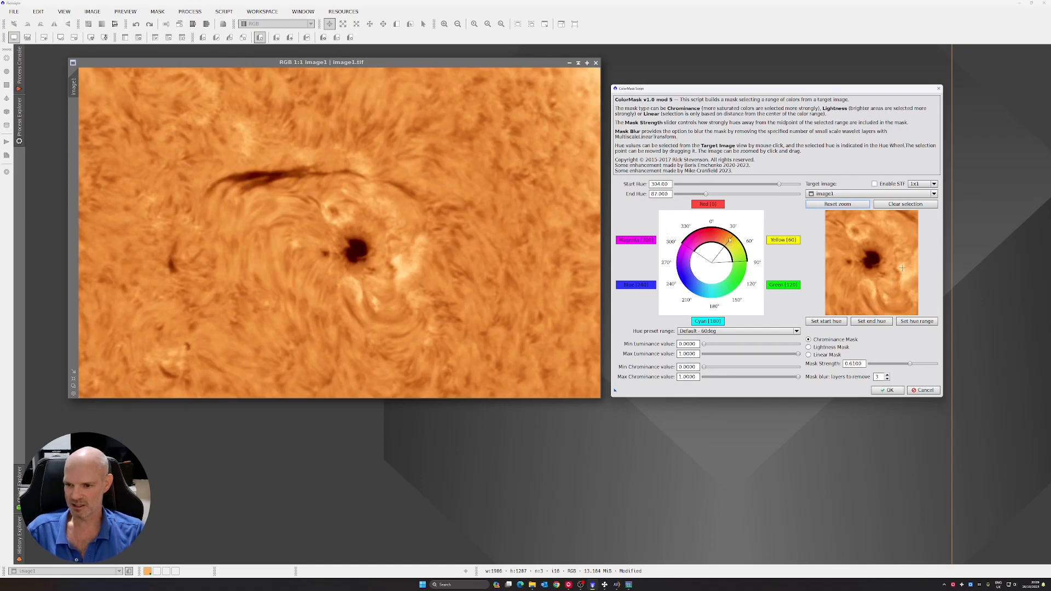
Narrow the ColorMask hue range to start hue 24 and end hue 50.
left_click(706, 194)
left_click_drag(705, 195, 692, 194)
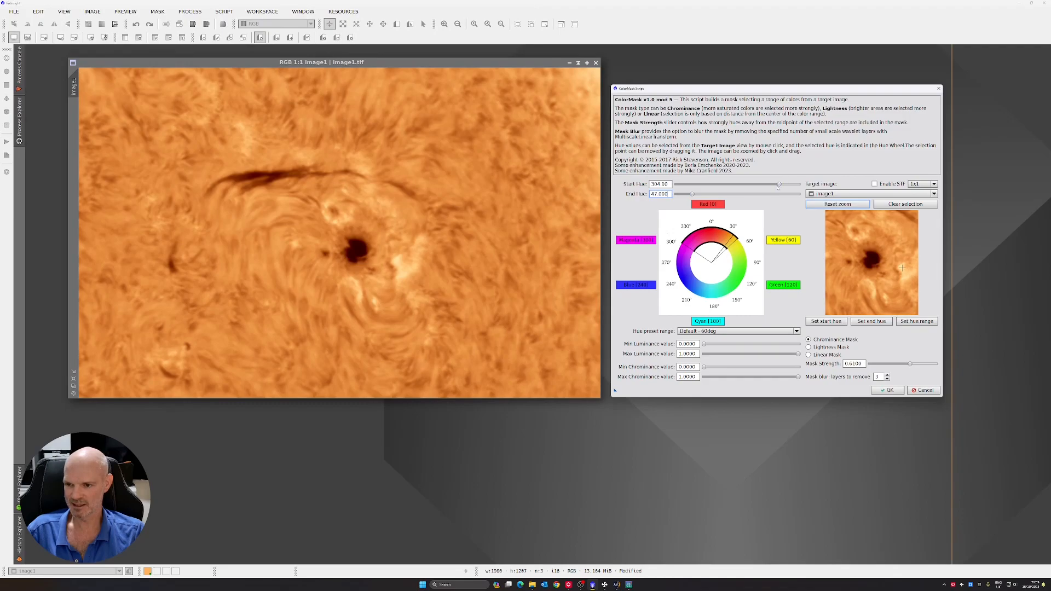
left_click_drag(778, 184, 798, 185)
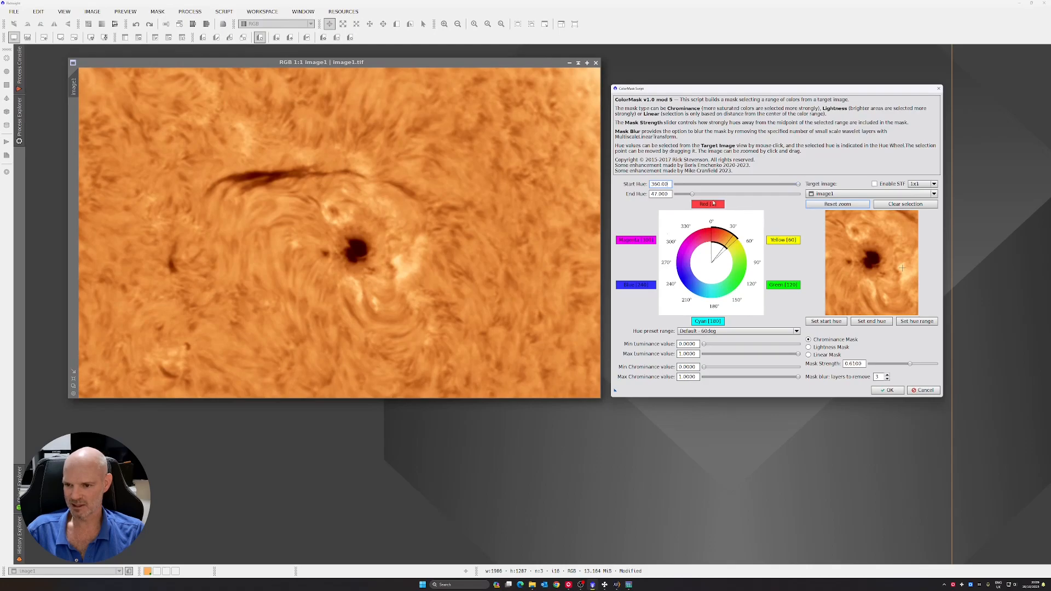
left_click_drag(692, 195, 695, 196)
left_click_drag(798, 185, 693, 195)
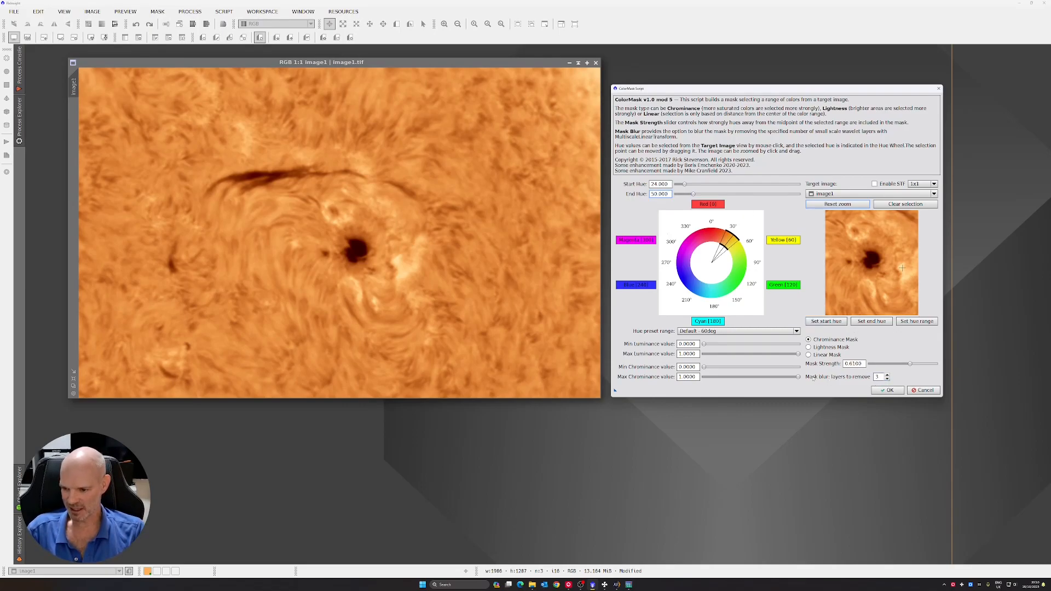
Generate the color mask as a Lightness Mask with mask blur set to remove 1 layer.
left_click(887, 379)
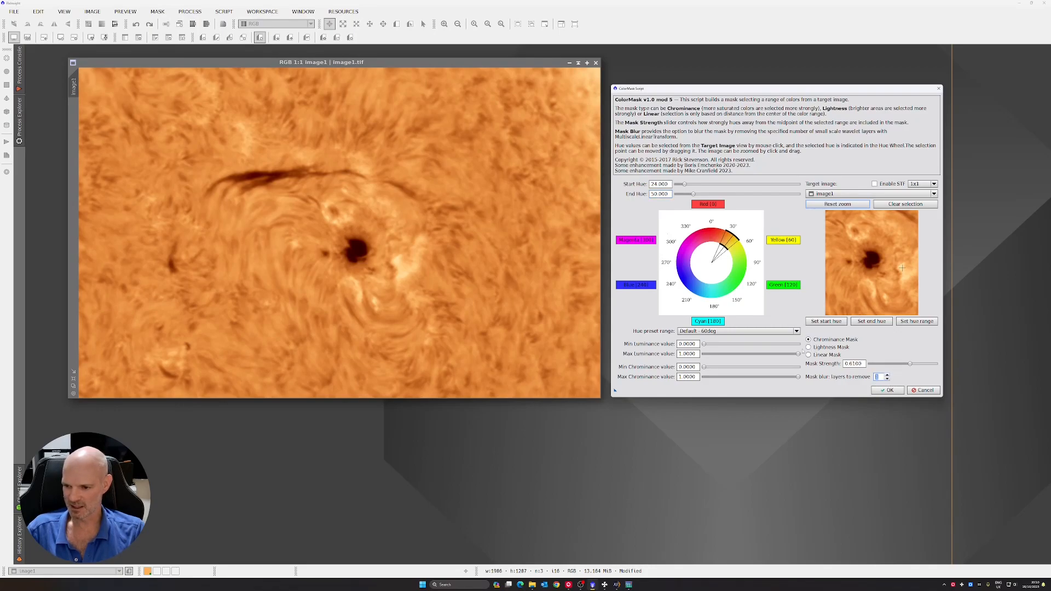
left_click(808, 347)
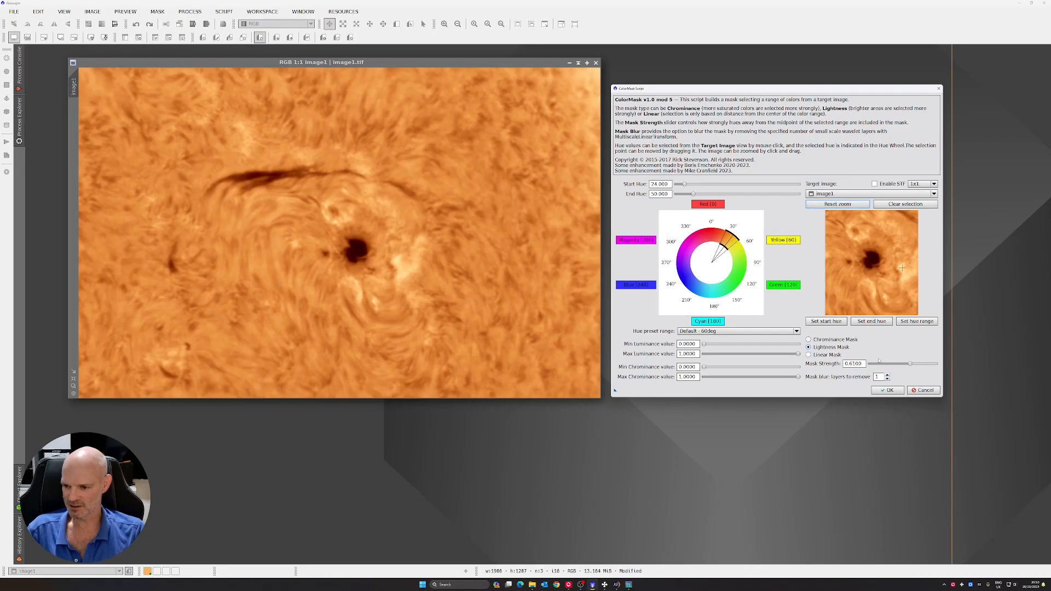
left_click(888, 390)
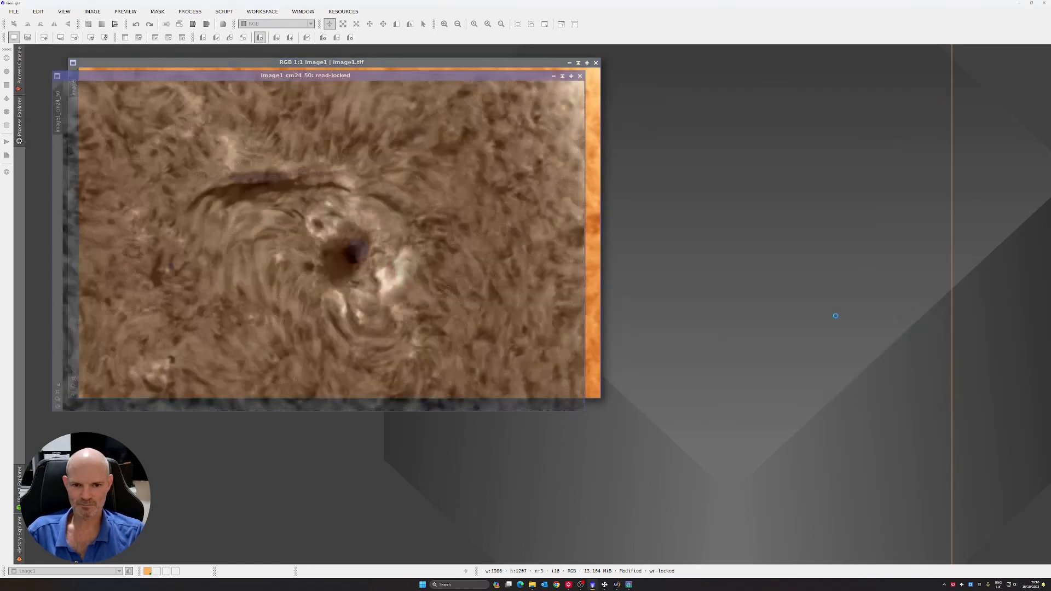
Place the new mask image beside image1, assign it to image1 as its mask, and make image1 active.
left_click_drag(373, 82, 794, 102)
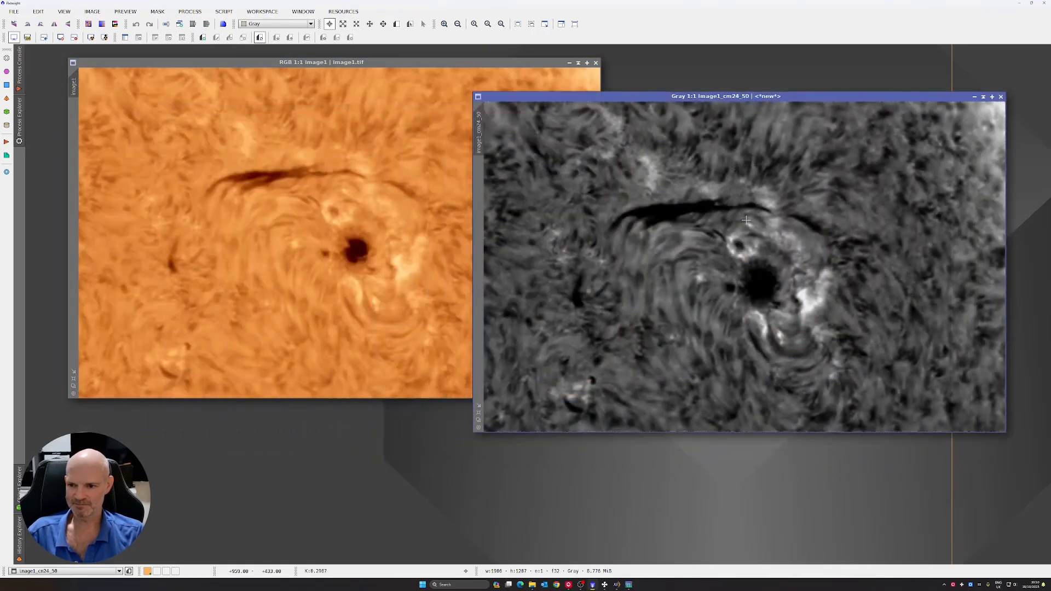
left_click_drag(516, 96, 531, 94)
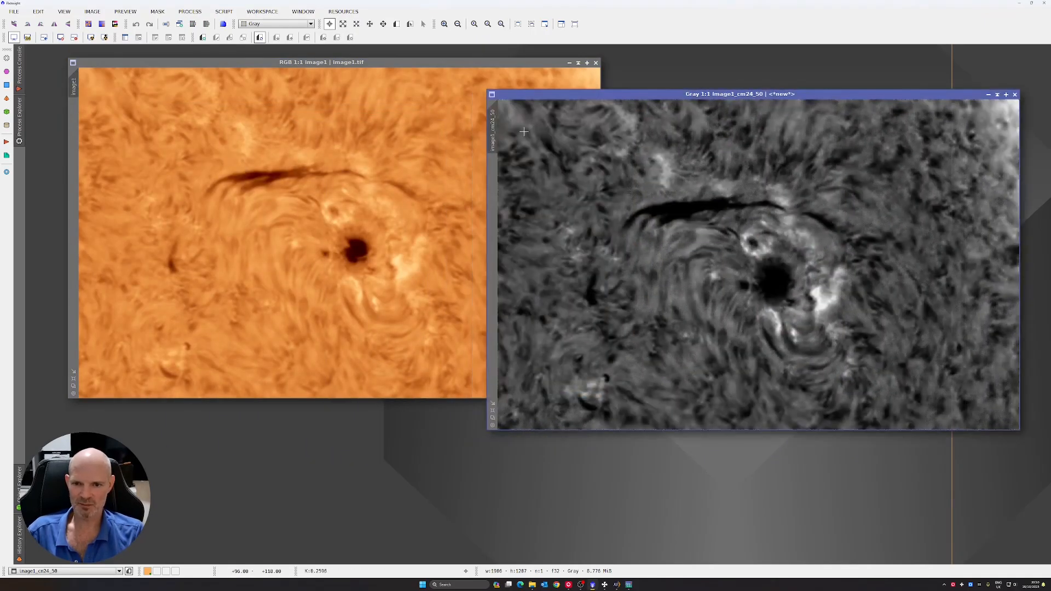
left_click_drag(492, 131, 70, 120)
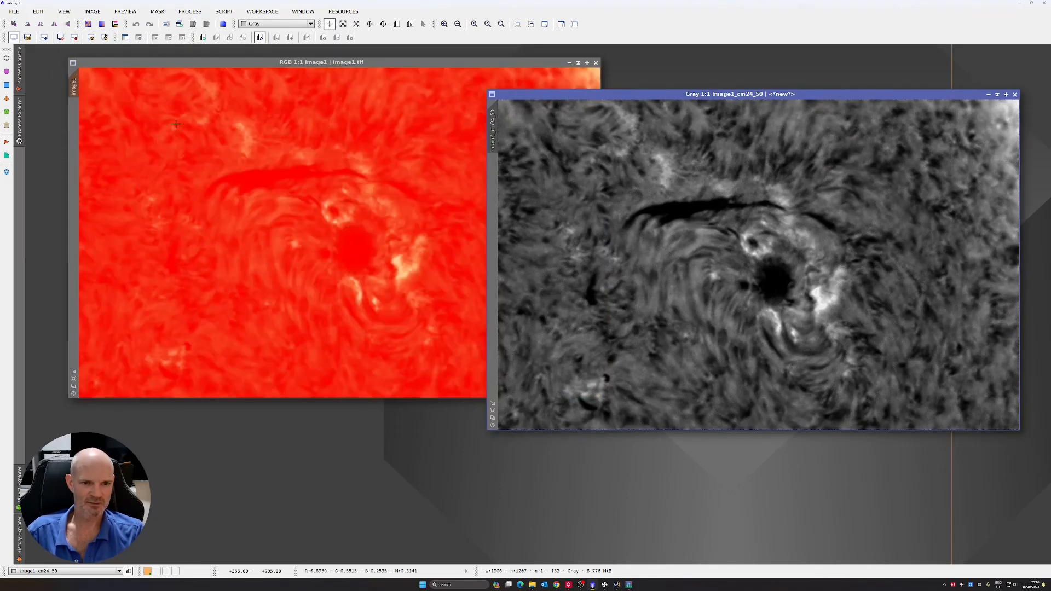
left_click(455, 62)
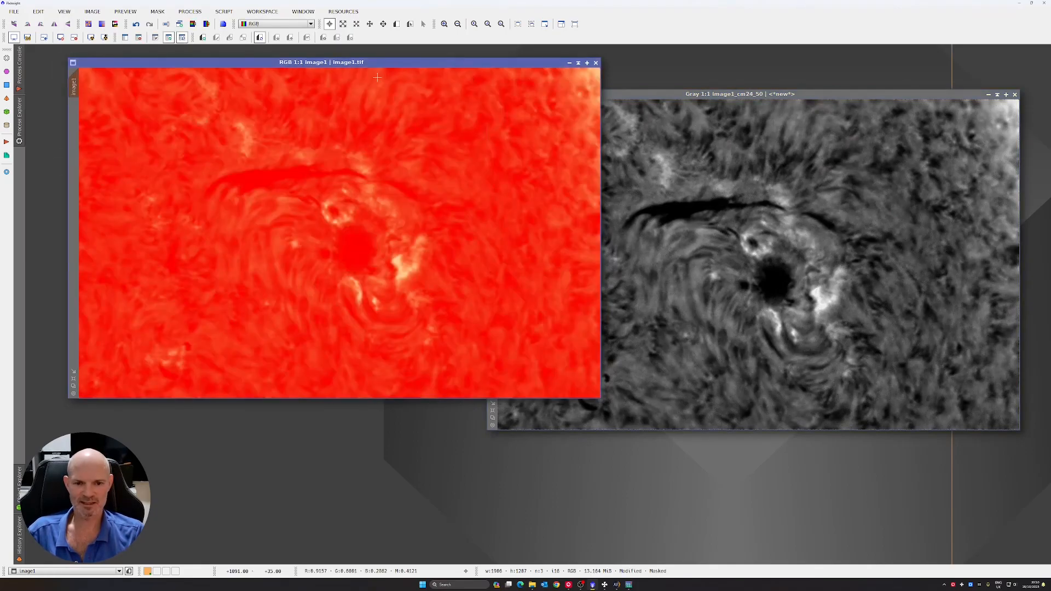
Open CurvesTransformation and start a real-time preview on the masked image1.
left_click(189, 12)
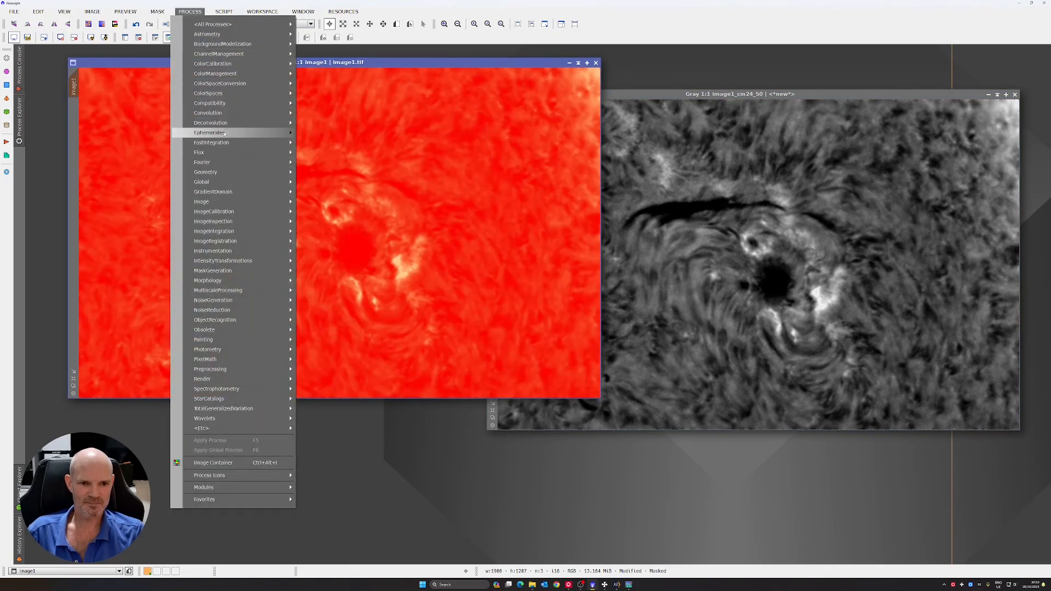
mouse_move(219, 24)
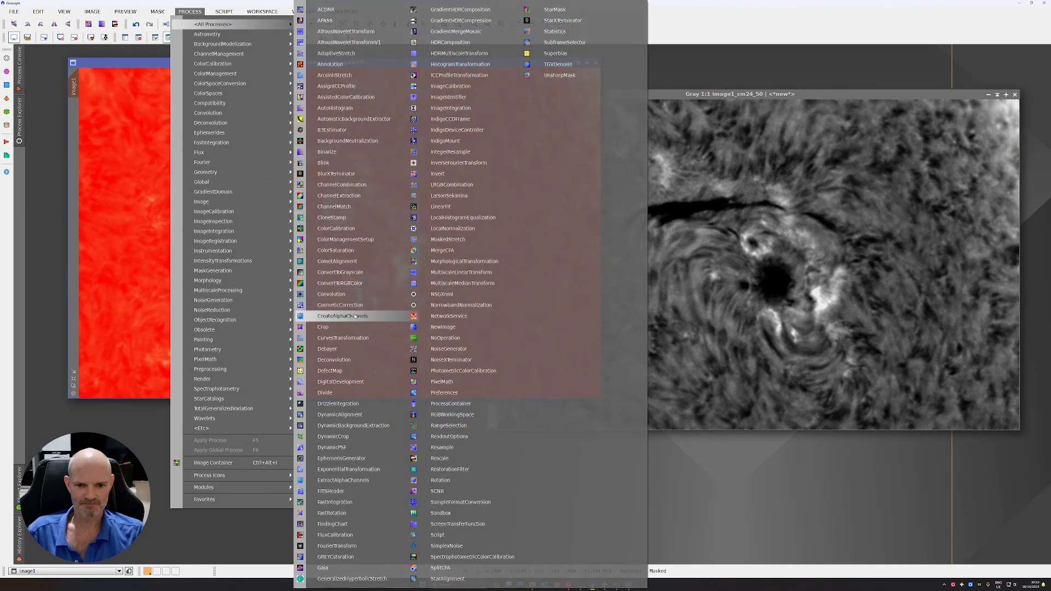
left_click(343, 338)
left_click(692, 320)
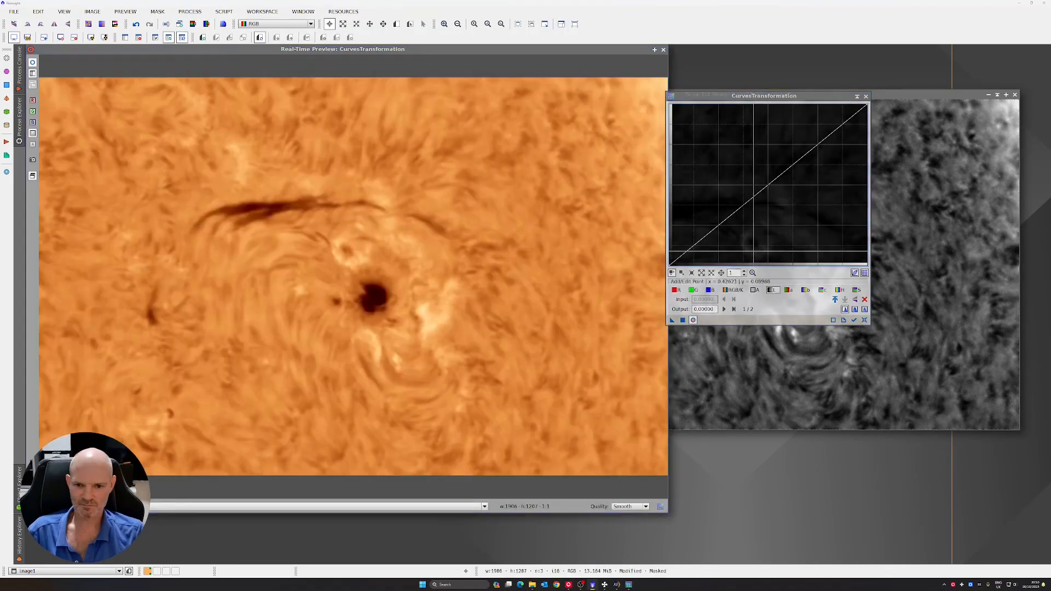
Try darkening and brightening the midtones of image1 with the lightness curve, and reset the curve.
left_click(675, 290)
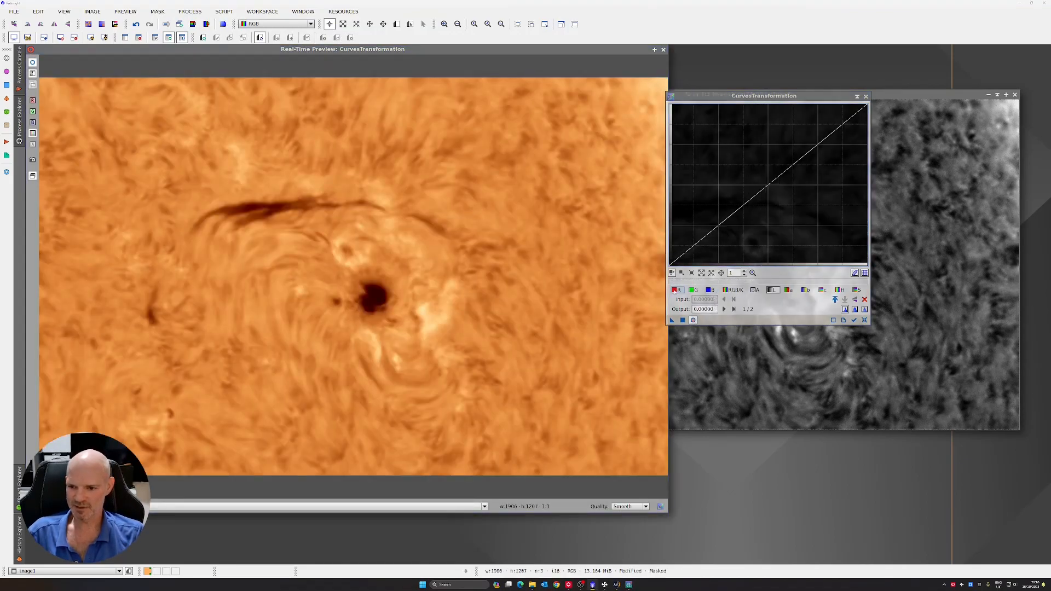
left_click(743, 292)
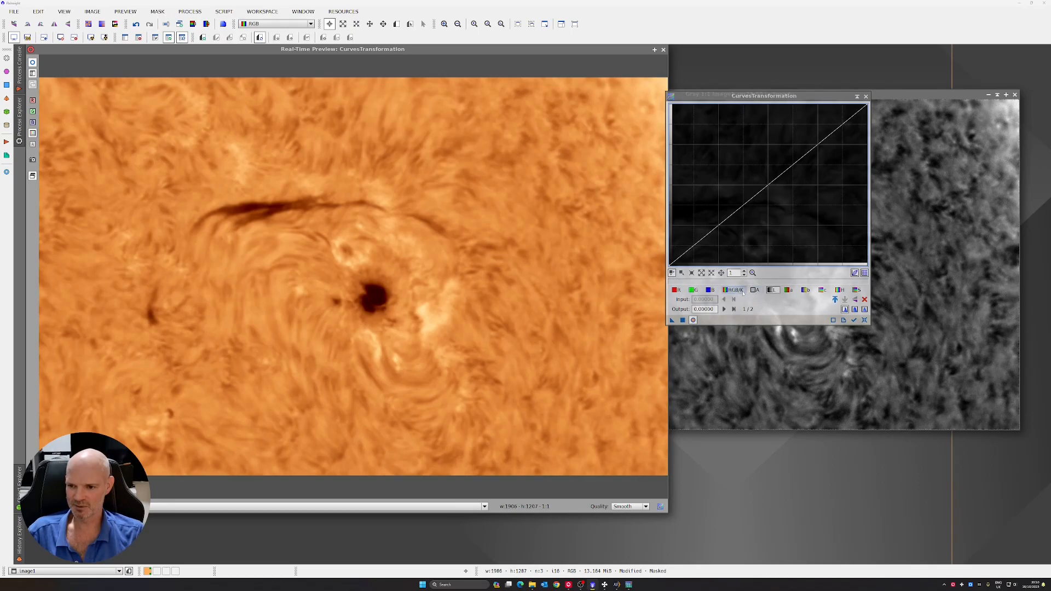
left_click(773, 290)
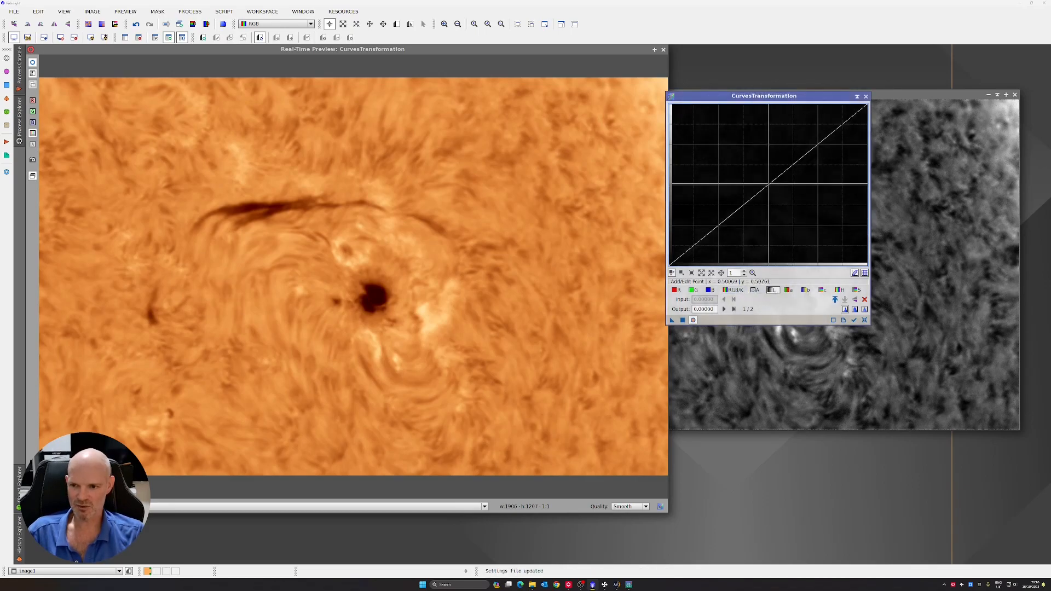
left_click_drag(768, 184, 829, 212)
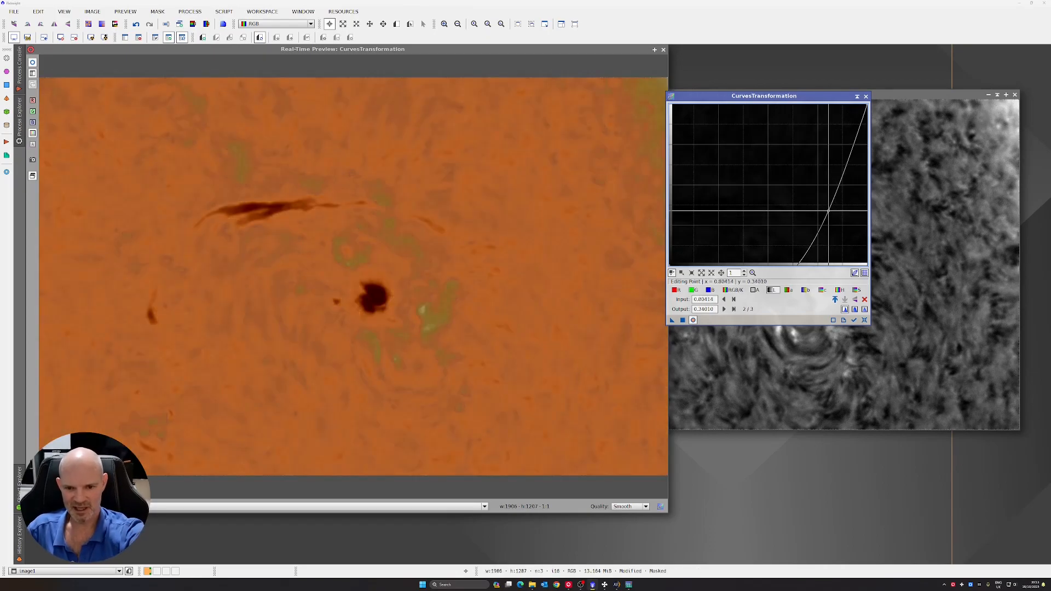
left_click_drag(828, 212, 779, 175)
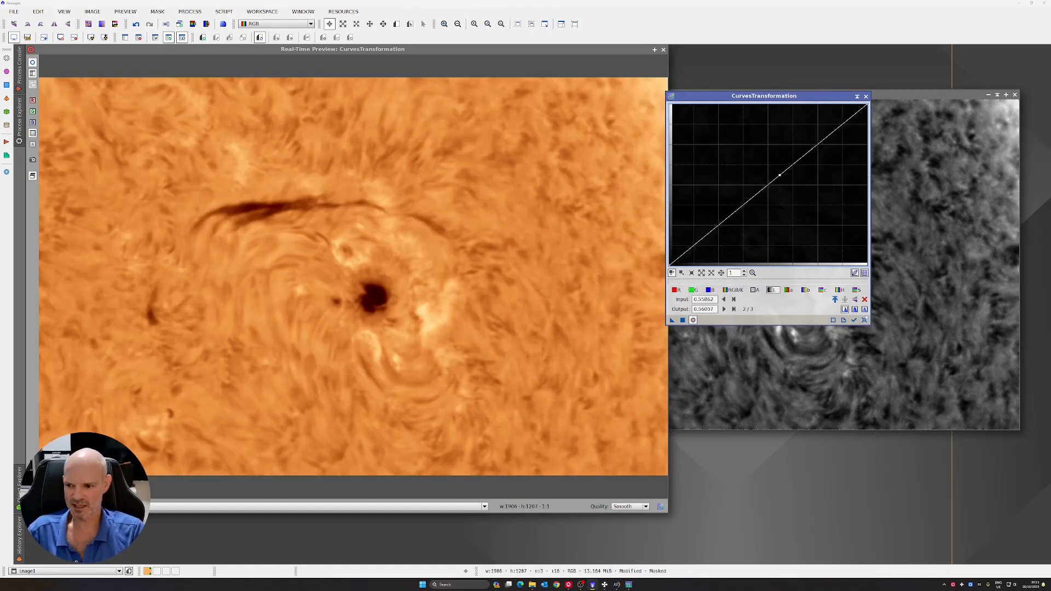
left_click(864, 299)
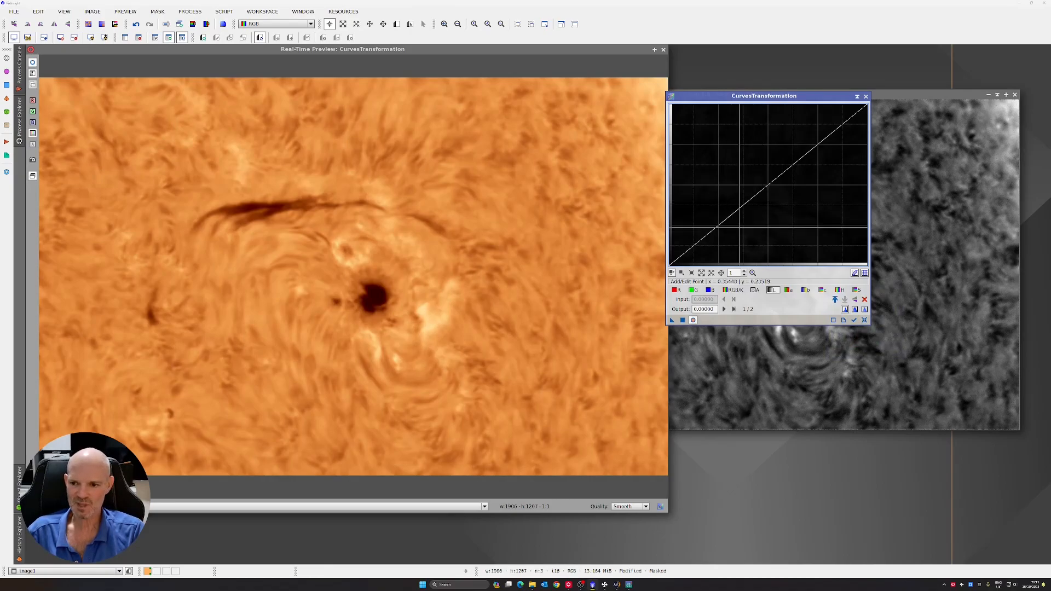
left_click(158, 49)
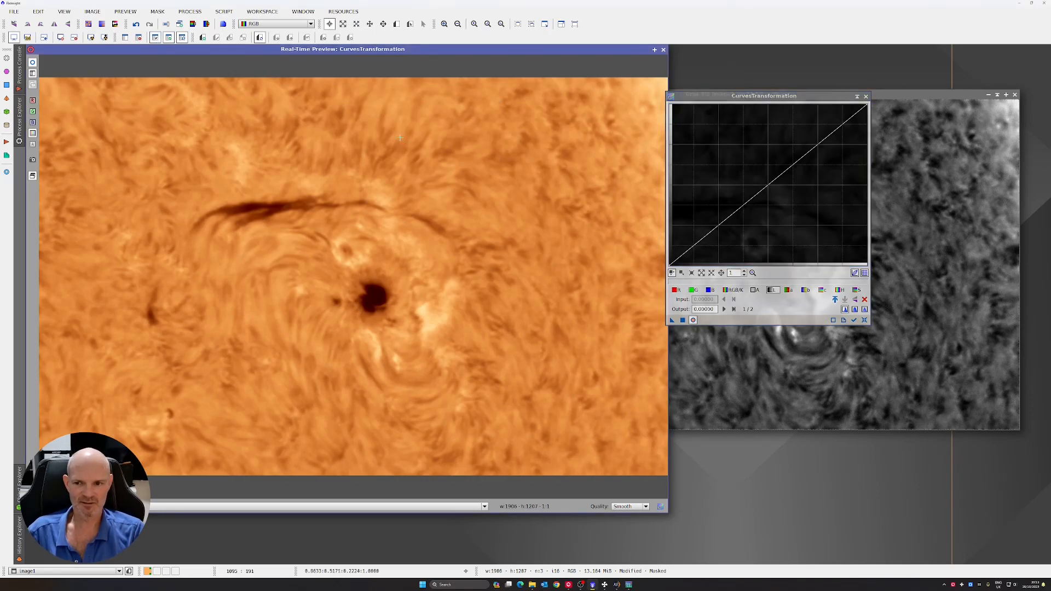
left_click_drag(766, 185, 749, 161)
left_click_drag(748, 160, 769, 180)
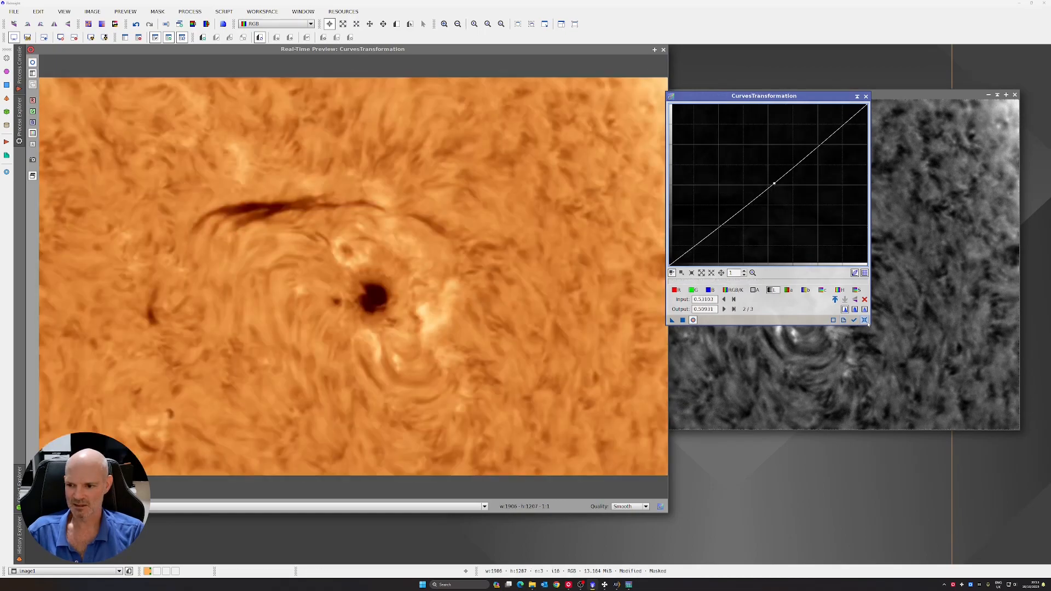
left_click(864, 320)
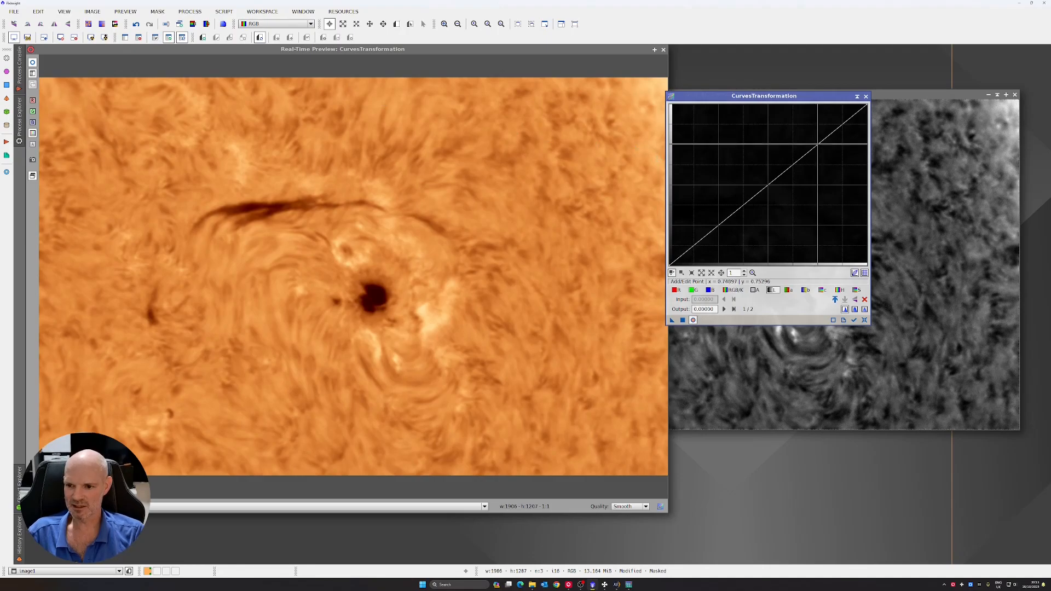
Set lightness curve points at about (0.74, 0.78) and (0.06, 0.06), and saturation curve points at about (0.75, 0.87) and (0.14, 0.06).
left_click(815, 140)
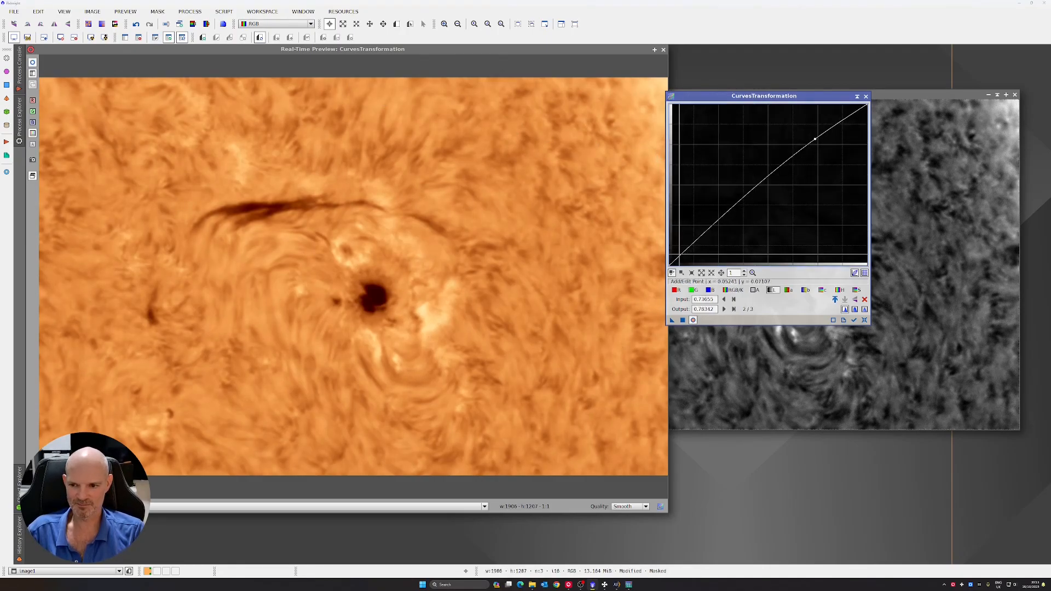
left_click(680, 256)
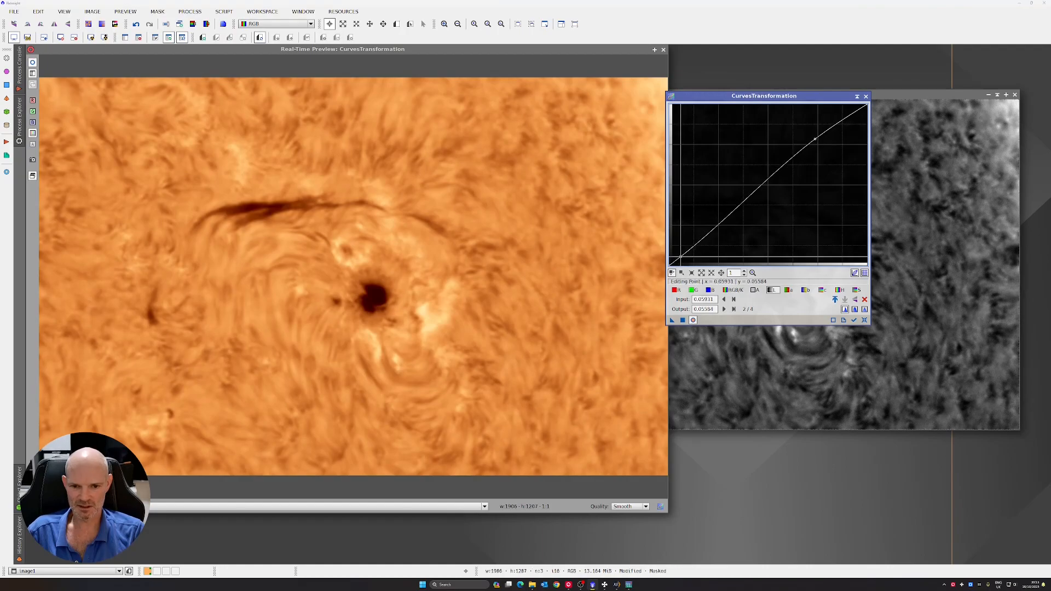
left_click(856, 290)
left_click_drag(821, 141, 817, 125)
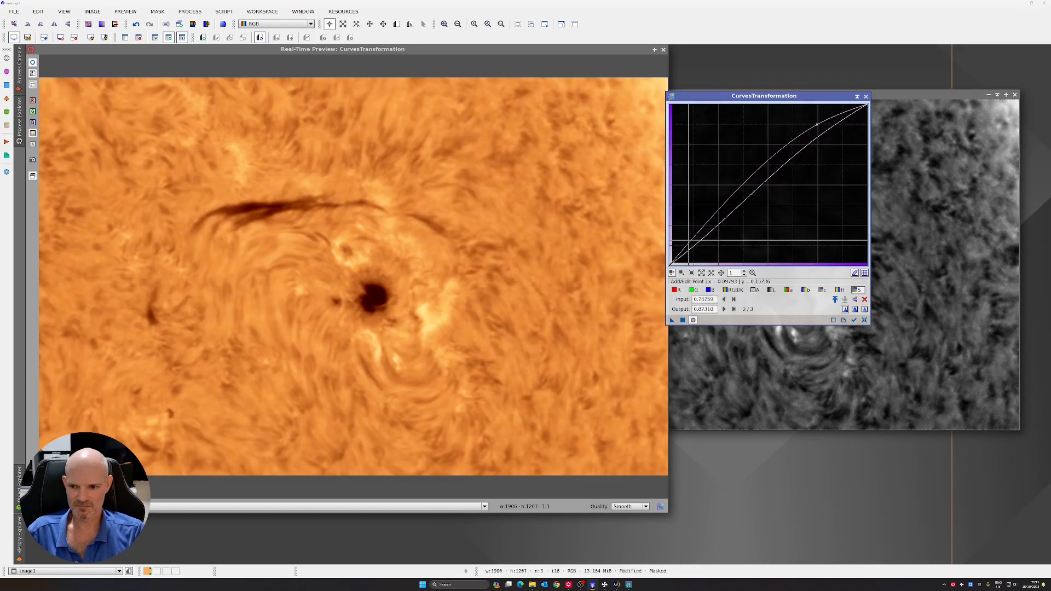
mouse_move(688, 241)
left_mouse_down()
mouse_move(683, 224)
mouse_move(698, 255)
left_mouse_up()
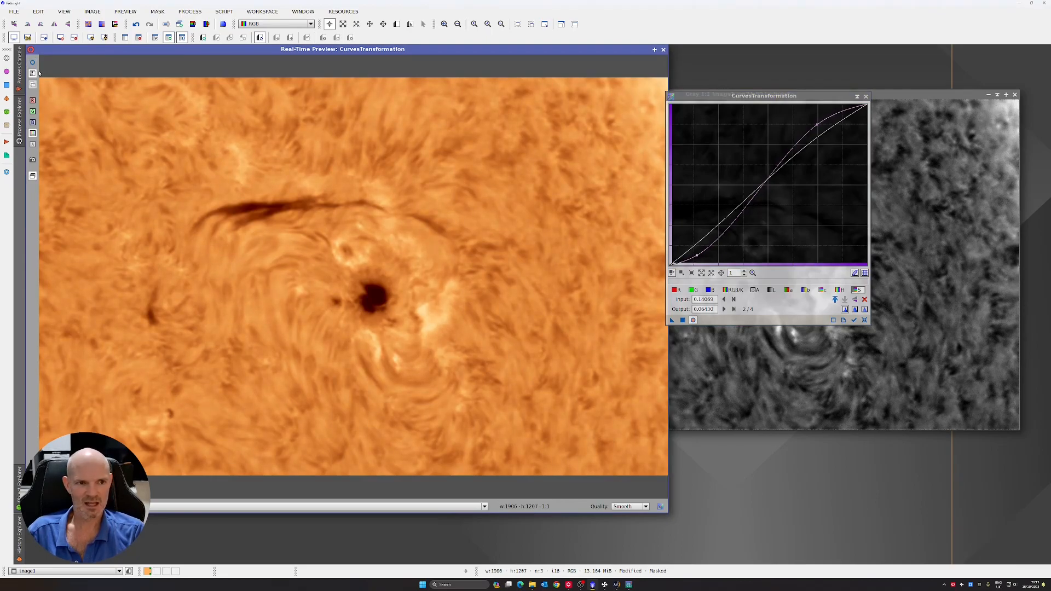
Apply the lightness and saturation curves to image1, and reset and close CurvesTransformation.
left_click(682, 321)
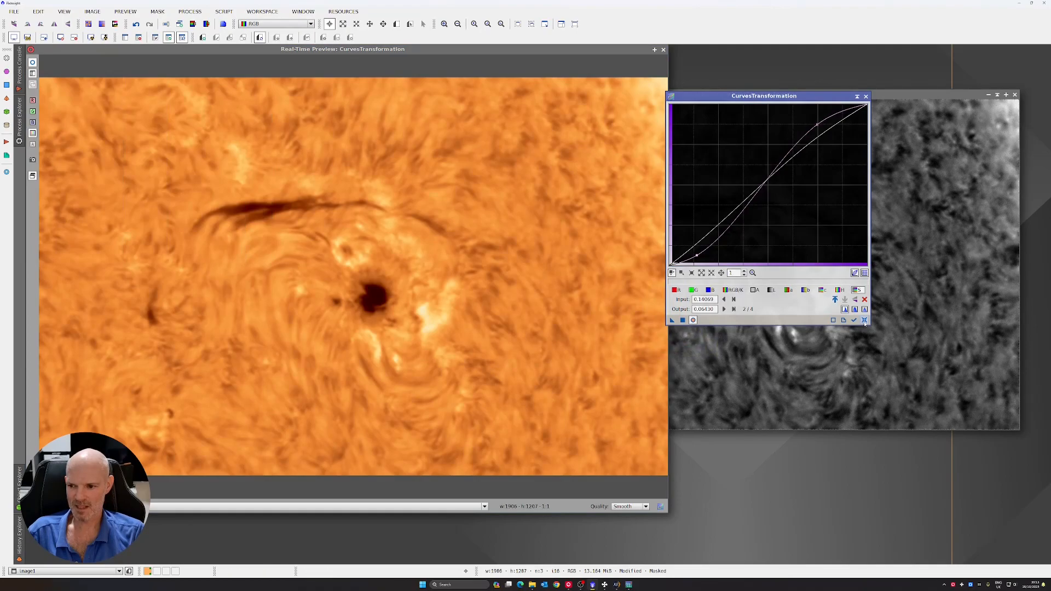
left_click(864, 320)
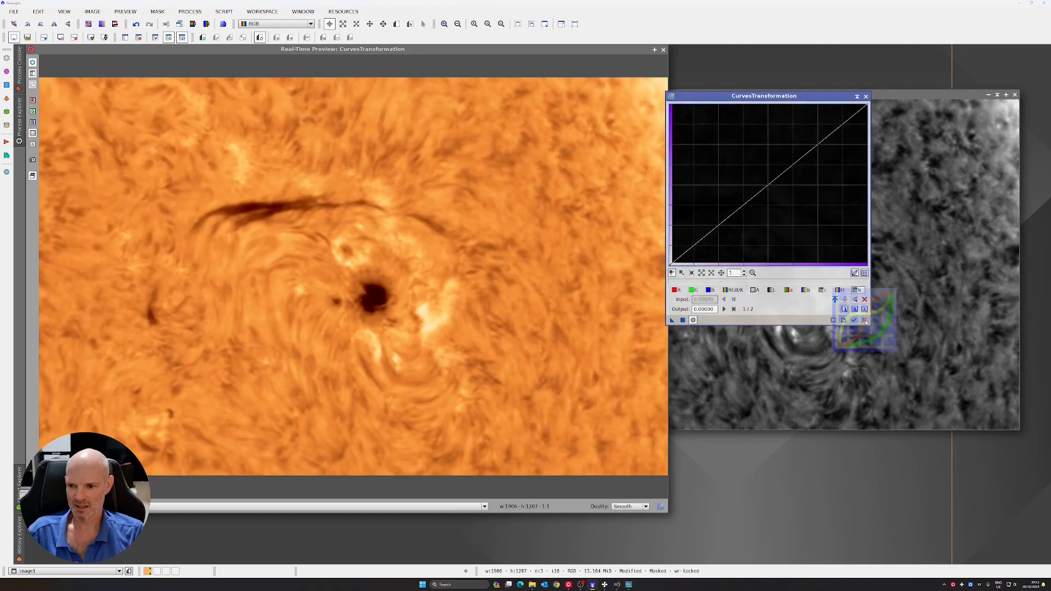
left_click(865, 97)
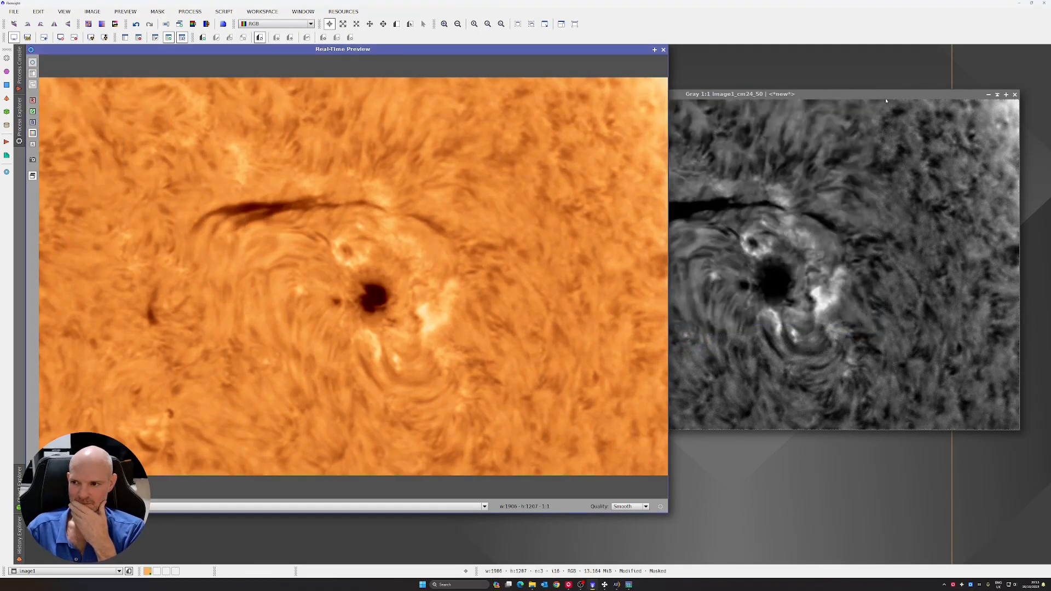
Close the image1_cm24_50 mask image, accepting the broken mask reference, and close the real-time preview.
left_click(1014, 95)
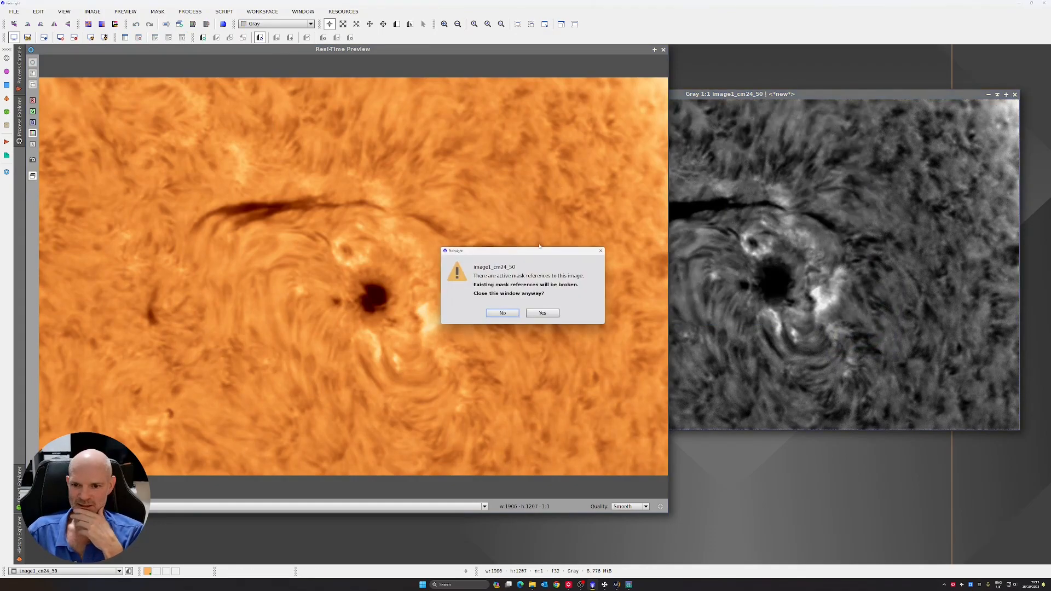
left_click(542, 313)
left_click(662, 50)
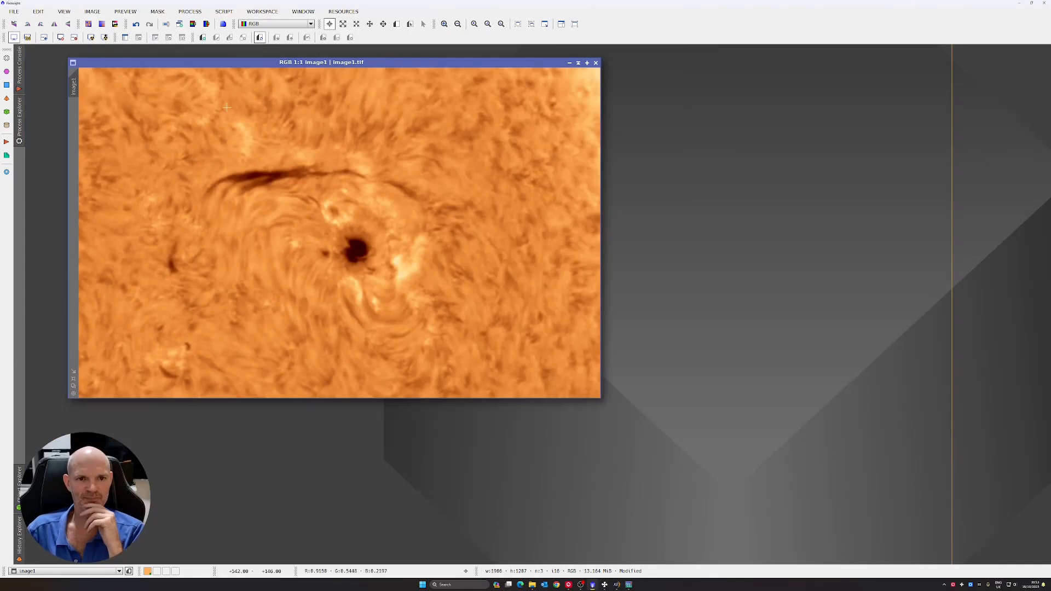
Open the ColorMask_mod script beside image1 and sample the hue of the small dark filament in the zoomed target image.
left_click(190, 12)
mouse_move(224, 11)
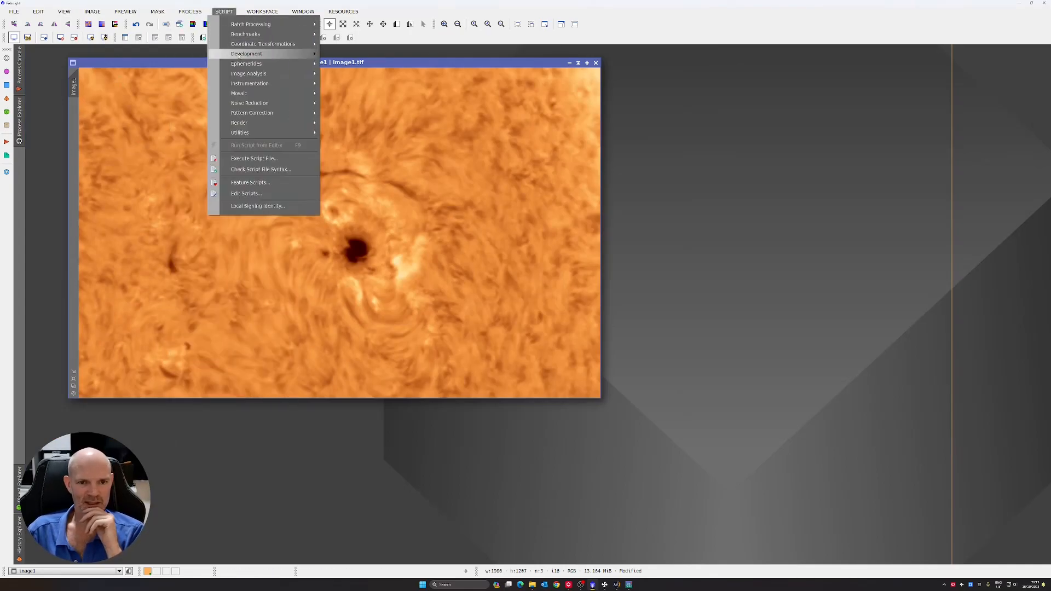
mouse_move(252, 109)
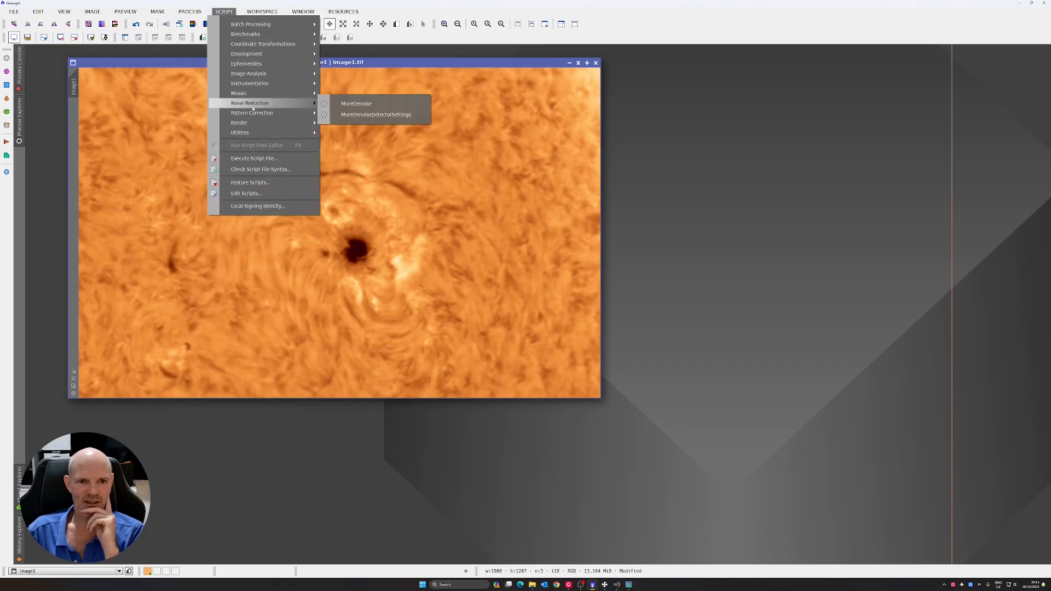
mouse_move(256, 134)
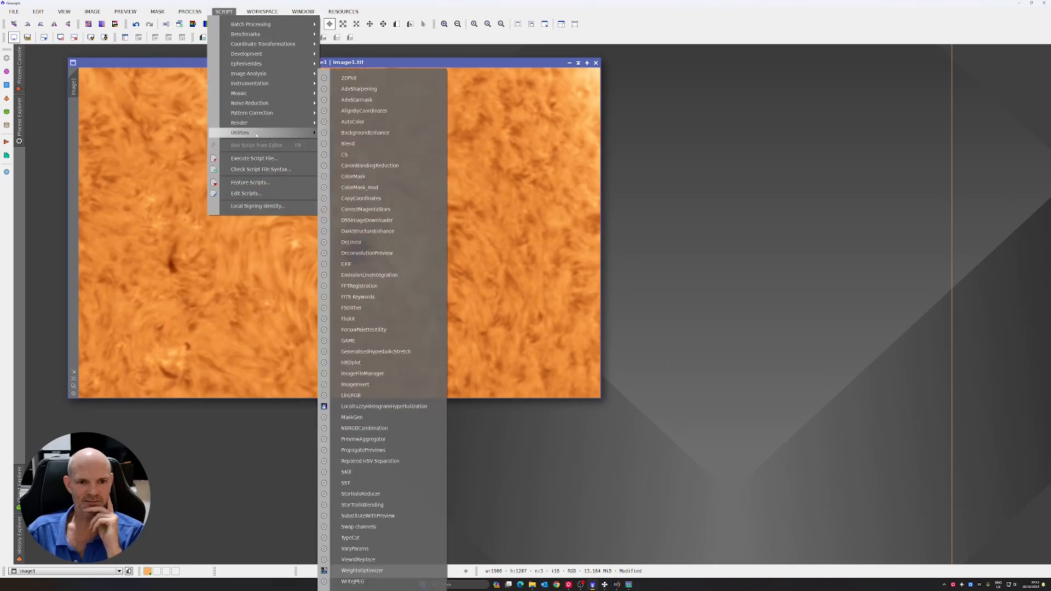
left_click(366, 188)
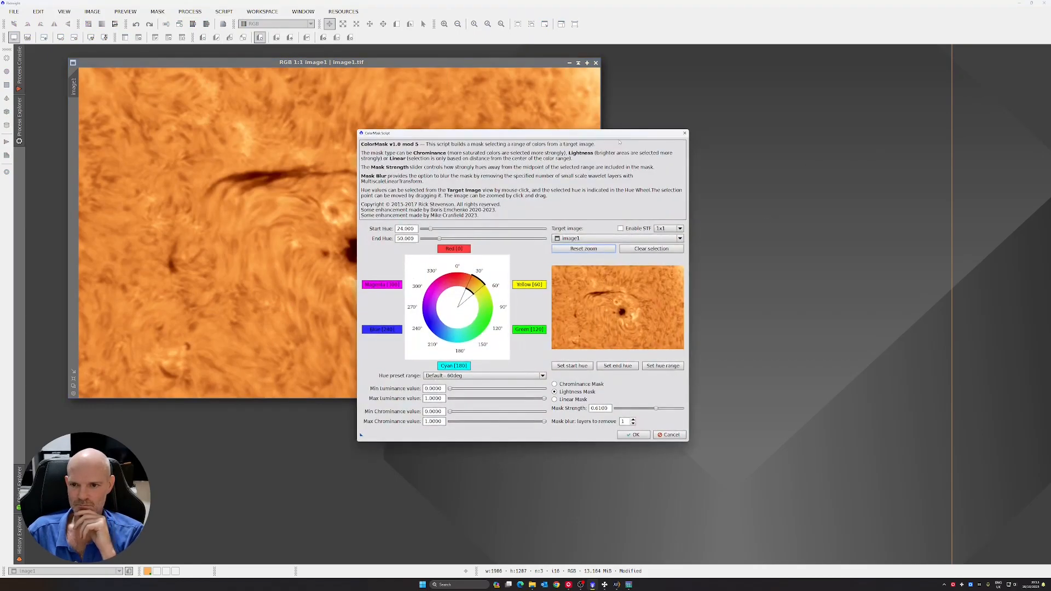
left_click_drag(587, 135, 882, 120)
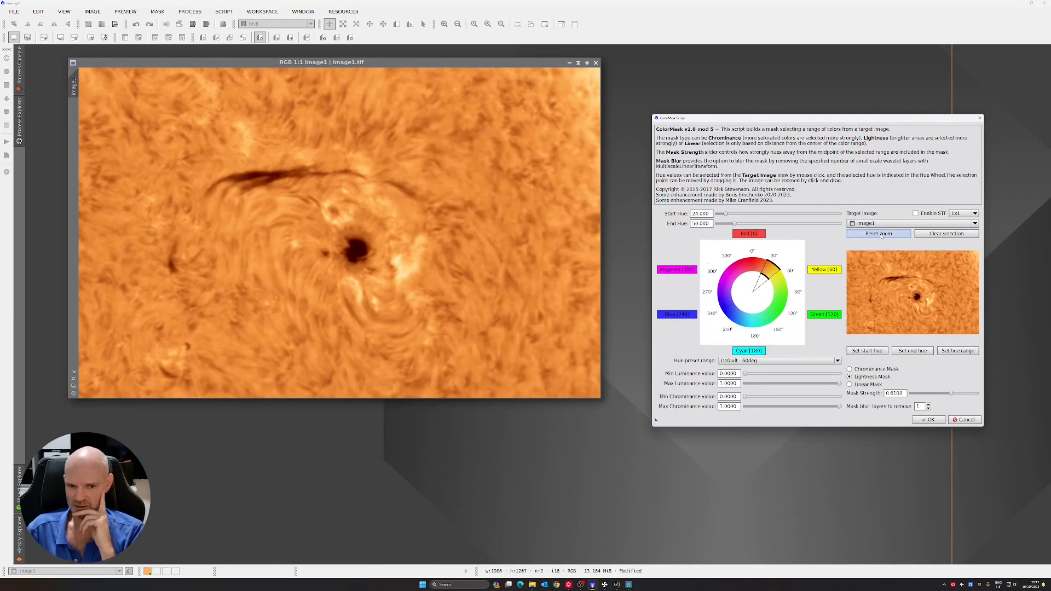
left_click_drag(854, 277, 897, 323)
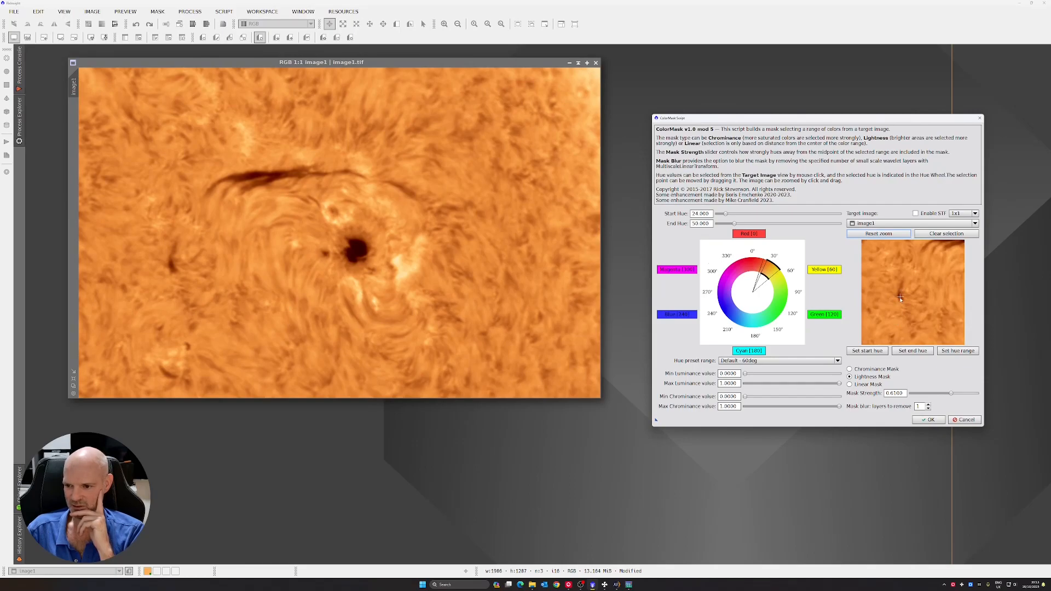
left_click(900, 297)
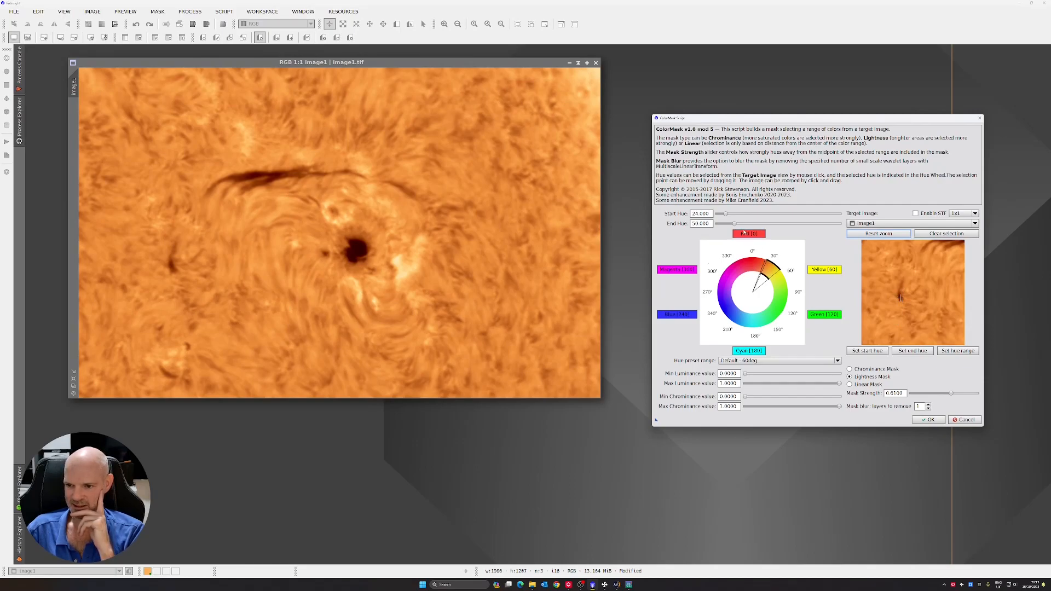
Generate a Lightness Mask covering start hue 0 to end hue 44 with mask strength 0.74.
left_click_drag(726, 214, 730, 224)
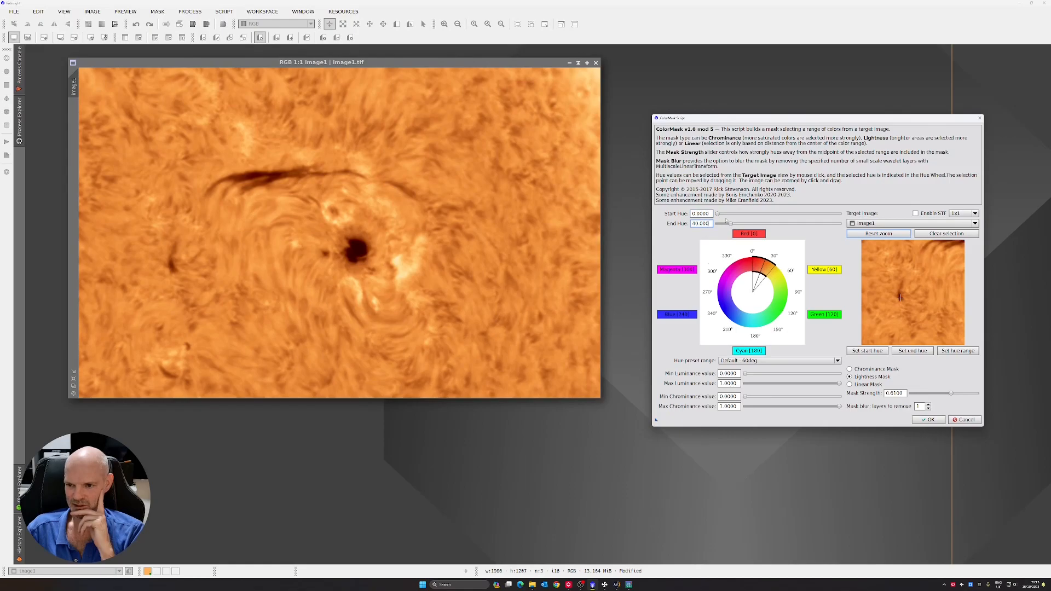
key("shift+Tab")
left_click_drag(731, 225, 734, 225)
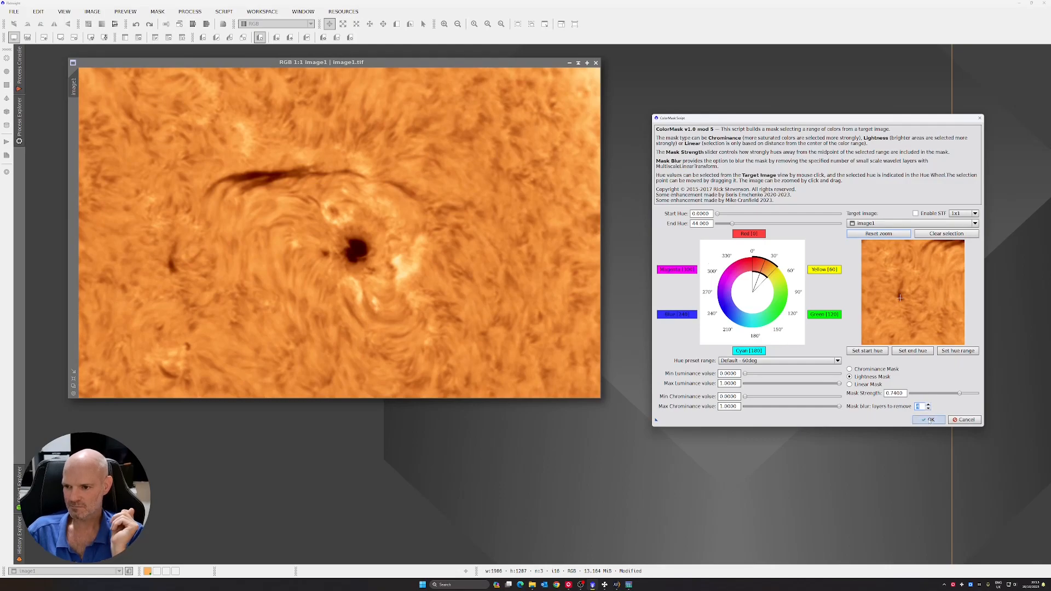
left_click(930, 419)
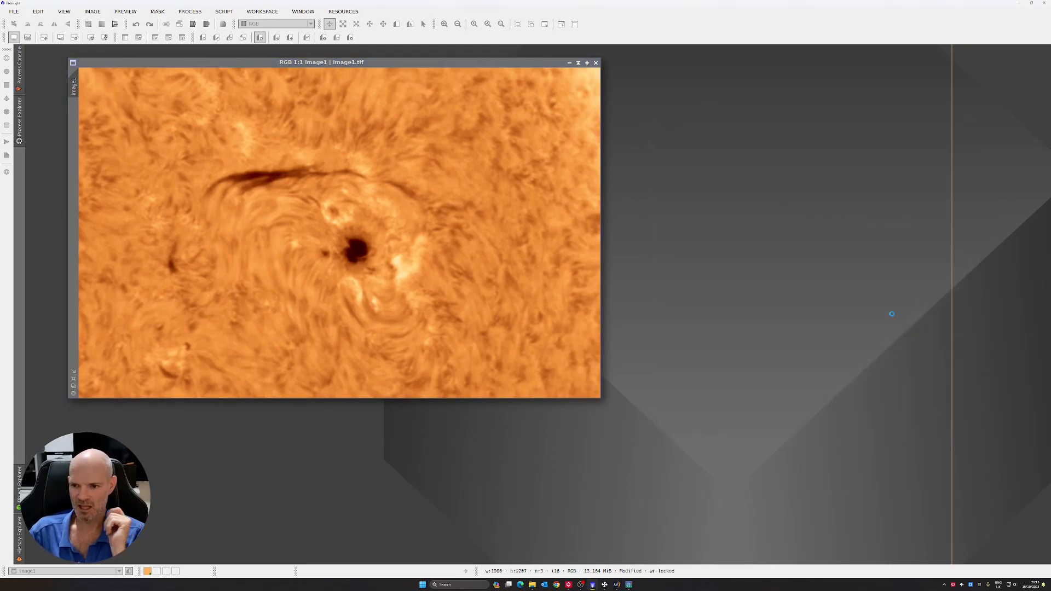
Move the new mask image beside image1, assign it to image1 as its mask, and activate image1.
left_click_drag(381, 86, 798, 107)
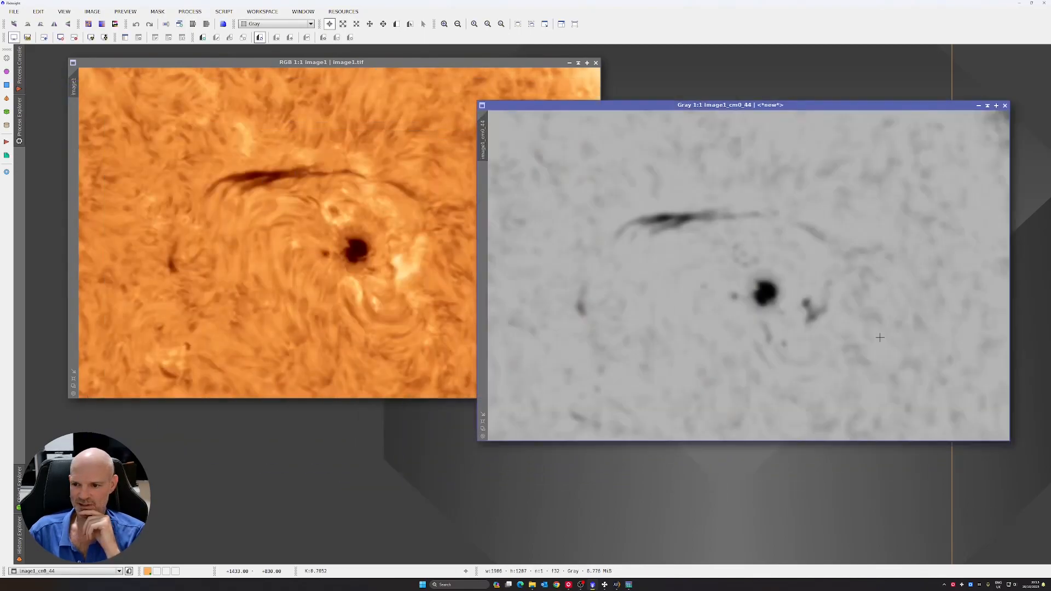
left_click_drag(202, 215, 75, 138)
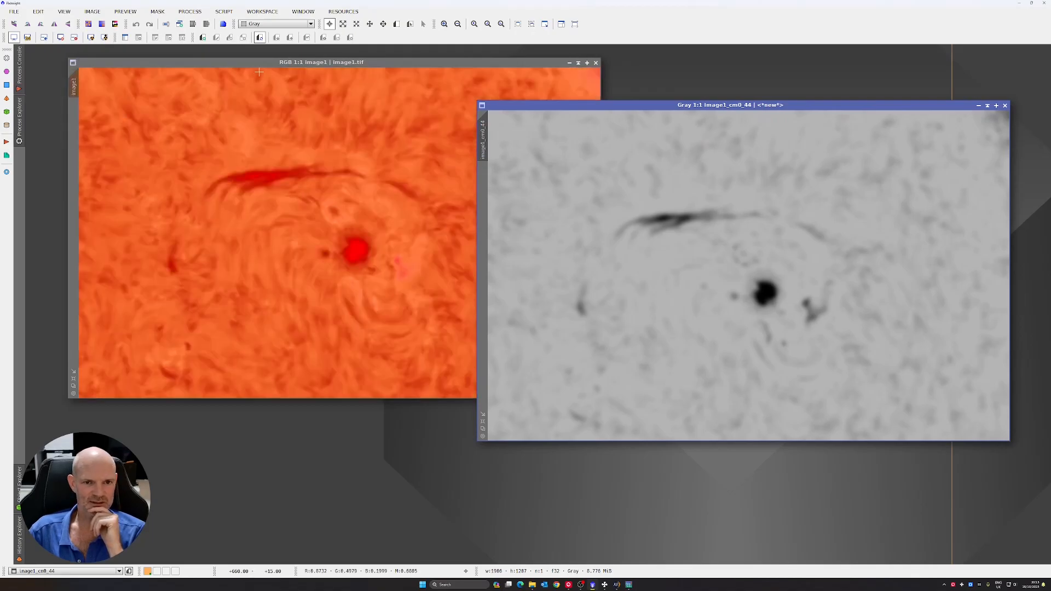
left_click(260, 63)
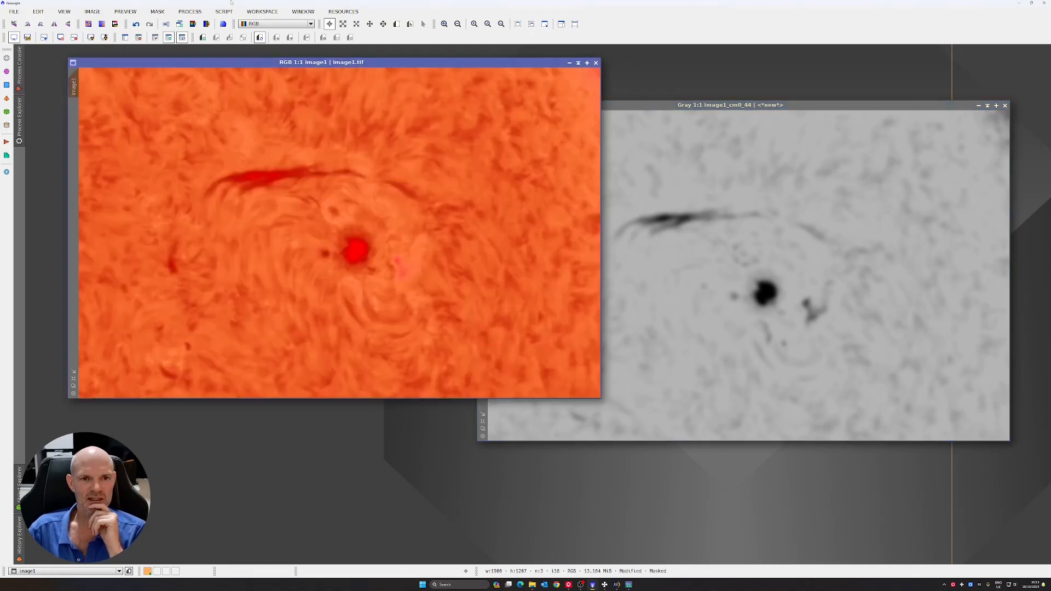
Open CurvesTransformation with a real-time preview of the newly masked image1 and switch to the lightness curve.
left_click(190, 11)
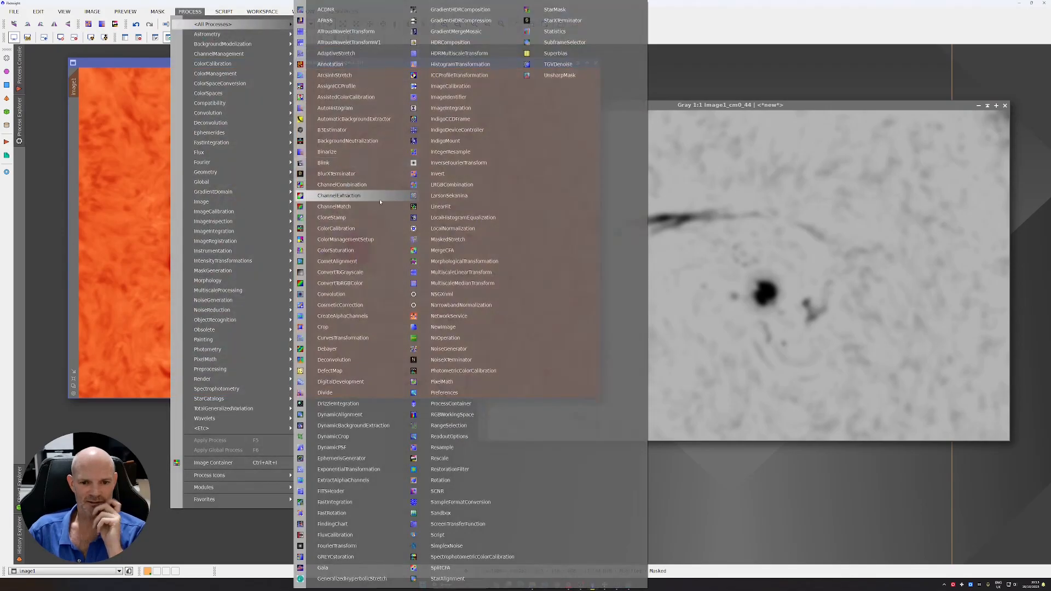
left_click(343, 338)
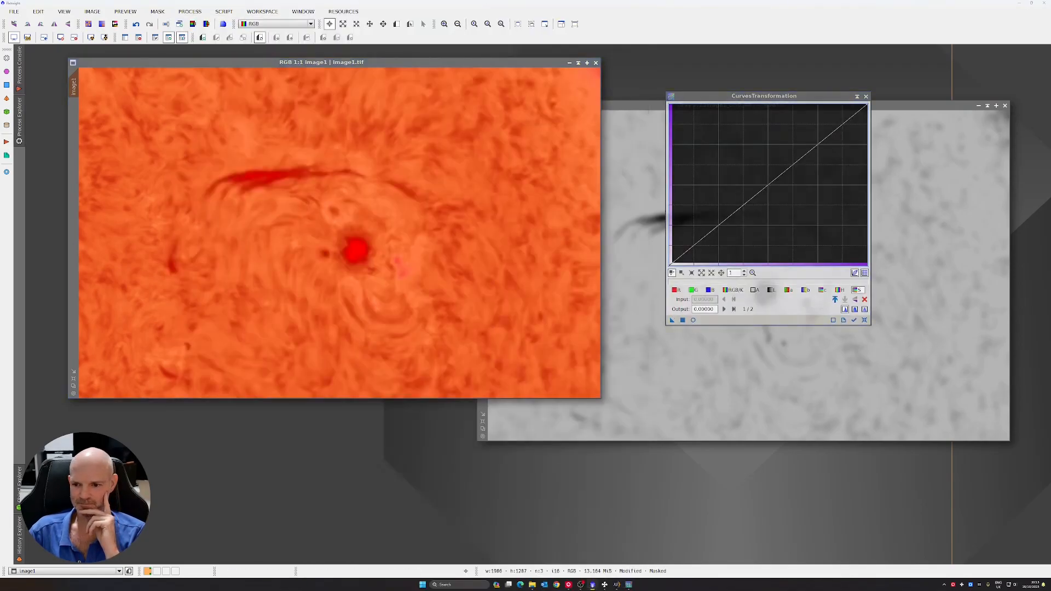
left_click(694, 320)
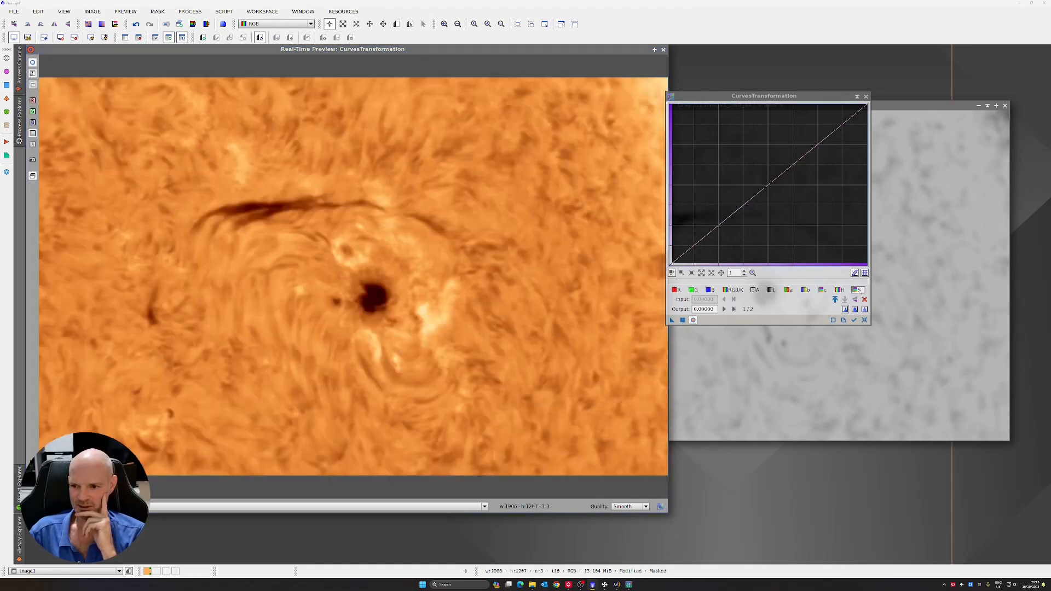
left_click(772, 290)
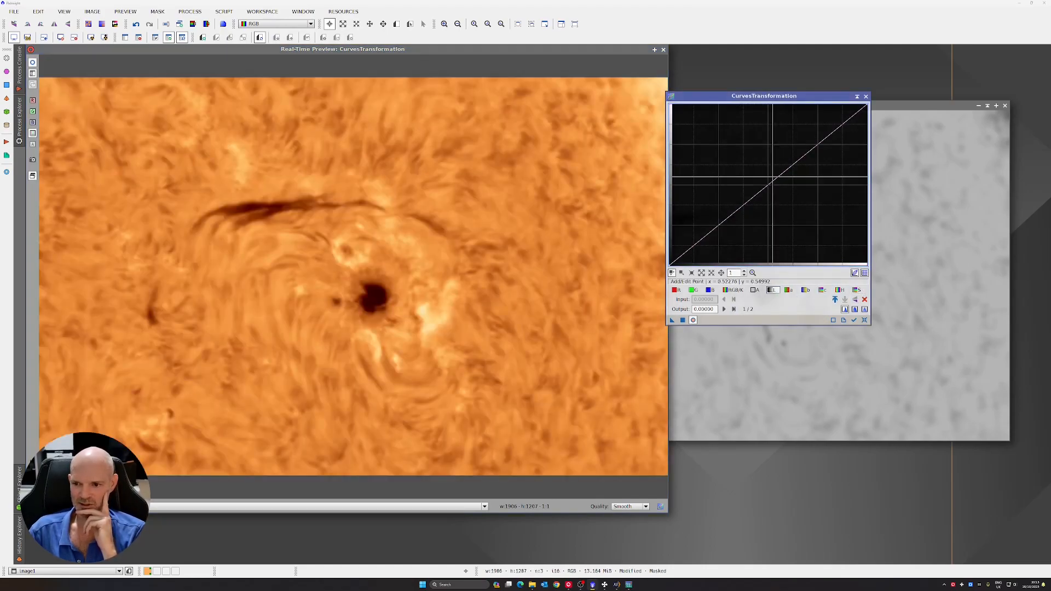
Shape the lightness curve with low and high points plus a midtone point at input 0.62069, output 0.50254, apply it to image1, and reset the curves.
left_click_drag(778, 175, 811, 149)
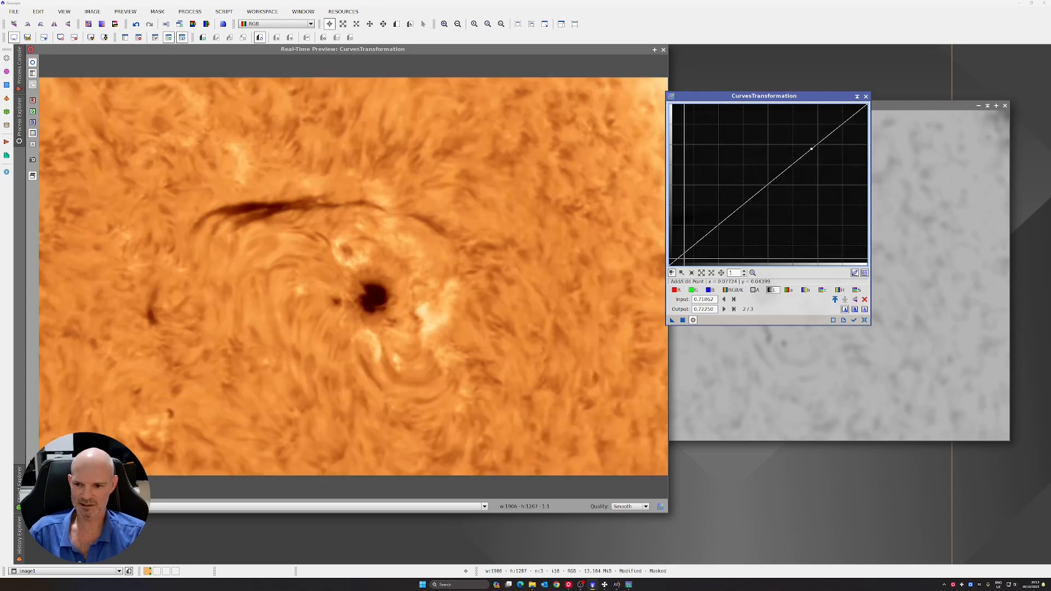
left_click(684, 257)
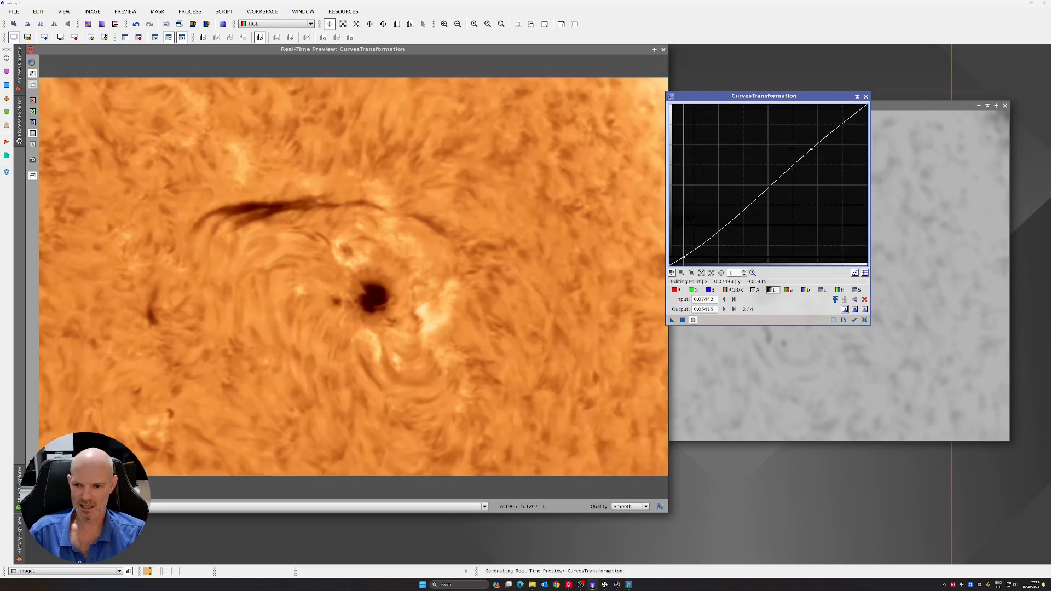
left_click_drag(685, 258, 696, 258)
left_click_drag(811, 148, 840, 125)
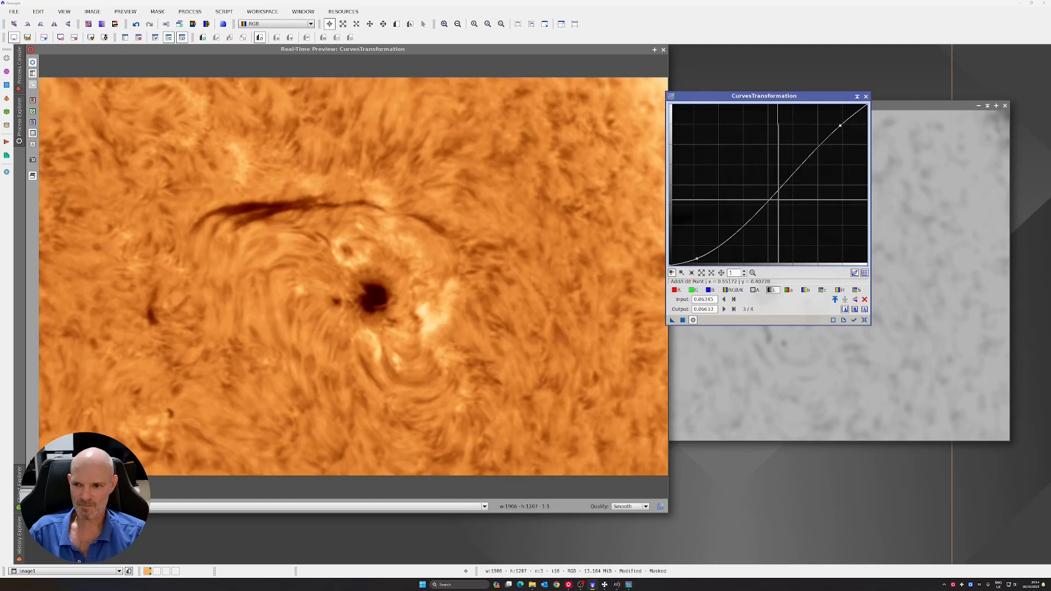
mouse_move(777, 190)
left_mouse_down()
mouse_move(772, 176)
mouse_move(792, 185)
left_mouse_up()
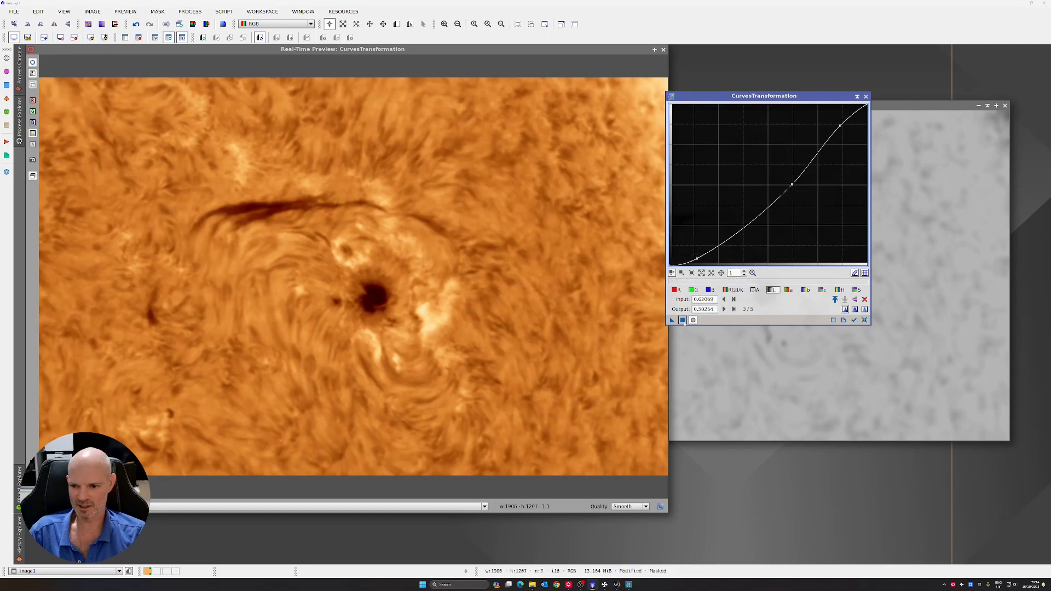
left_click(683, 320)
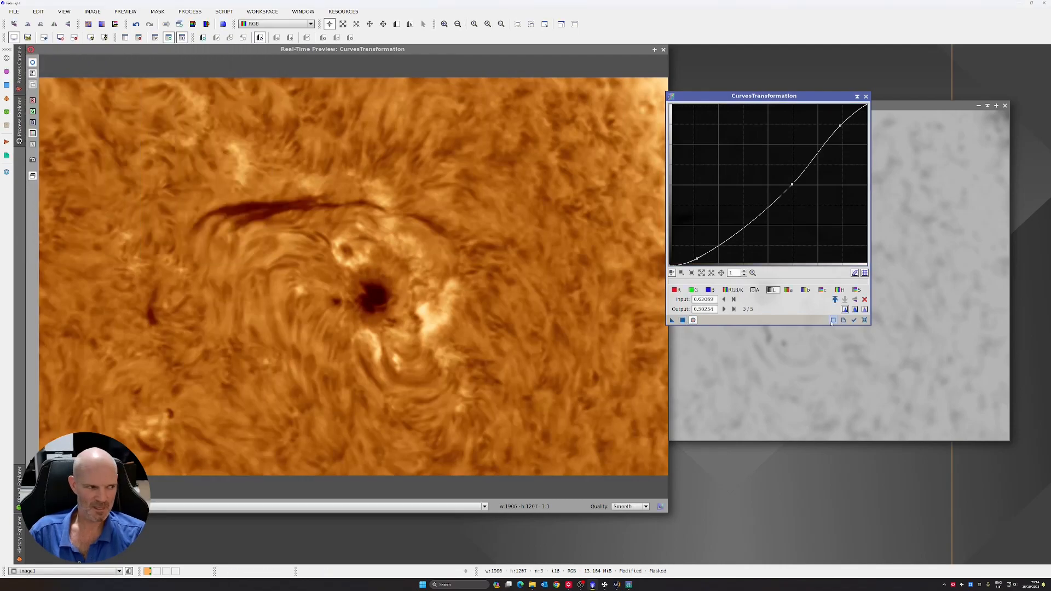
left_click(864, 320)
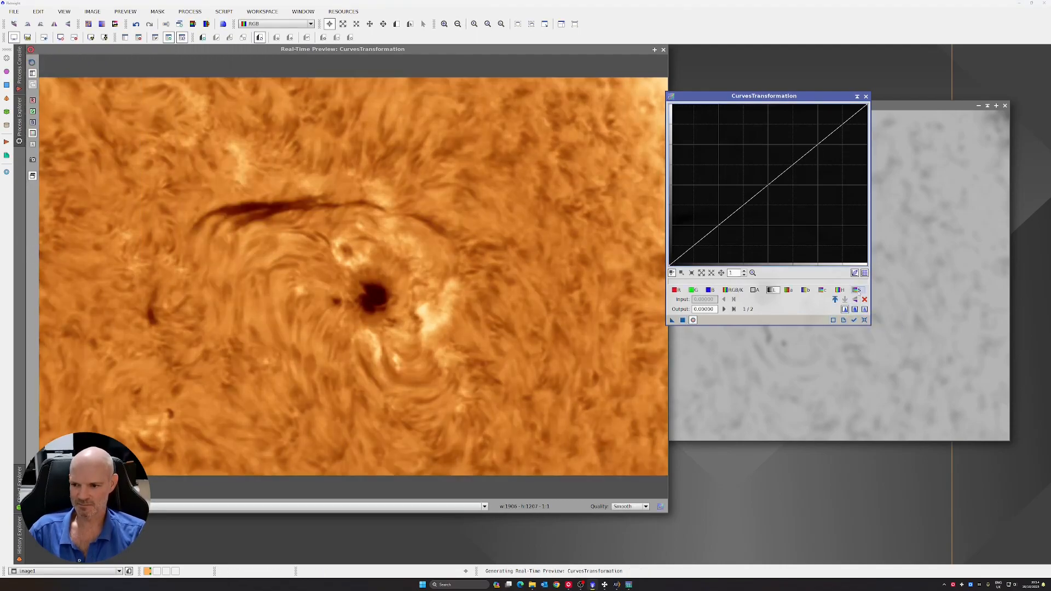
Build a saturation S-curve with points at 0.14345/0.09475 and 0.79172/0.81557, apply it to image1, and reset the curves.
left_click(856, 290)
left_click(688, 244)
left_click_drag(687, 244, 692, 244)
left_click_drag(697, 250, 697, 250)
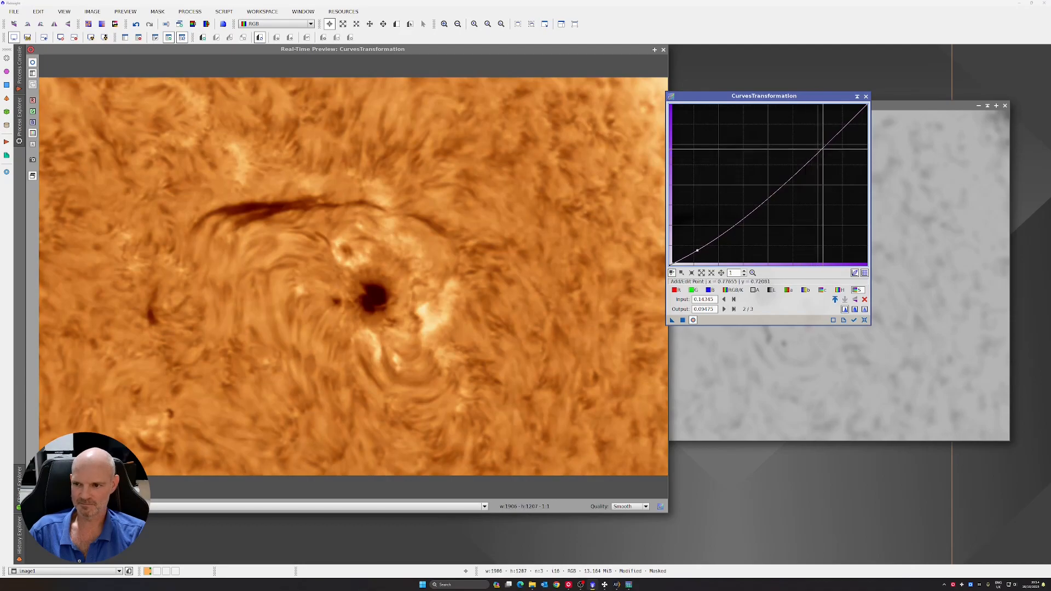
left_click_drag(825, 146, 826, 133)
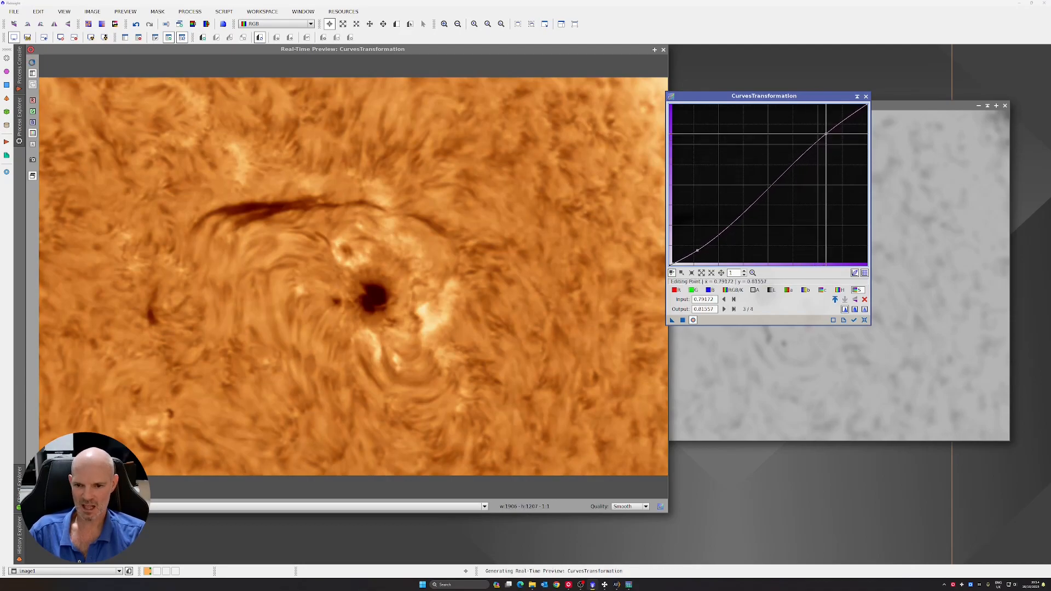
left_click(682, 320)
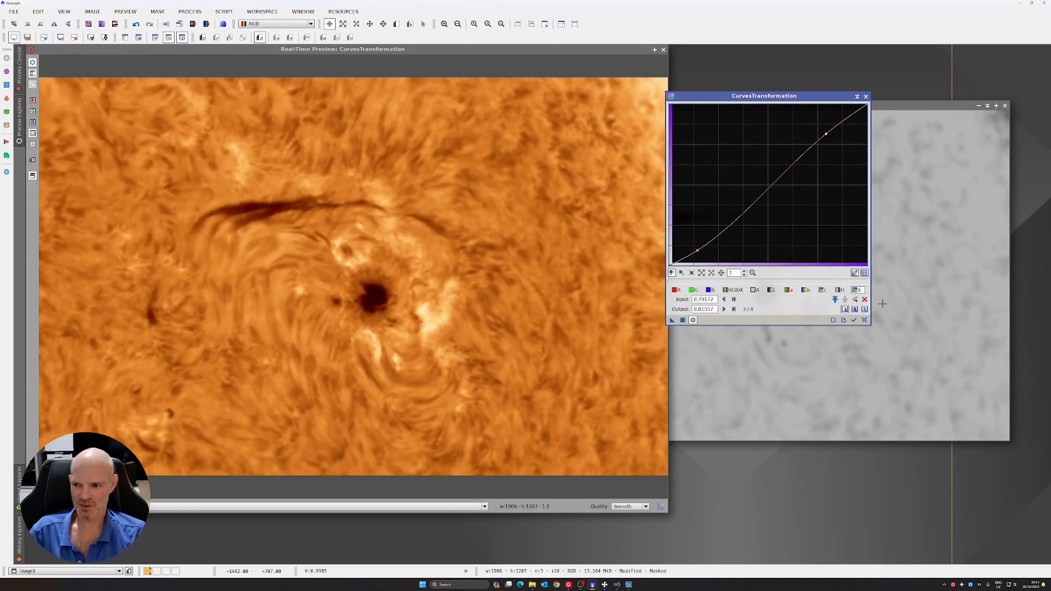
left_click(864, 320)
Raise the red and green curve midtones, lower the blue midtone to output 0.54992, apply the colour change to image1, and reset the curves.
left_click(675, 290)
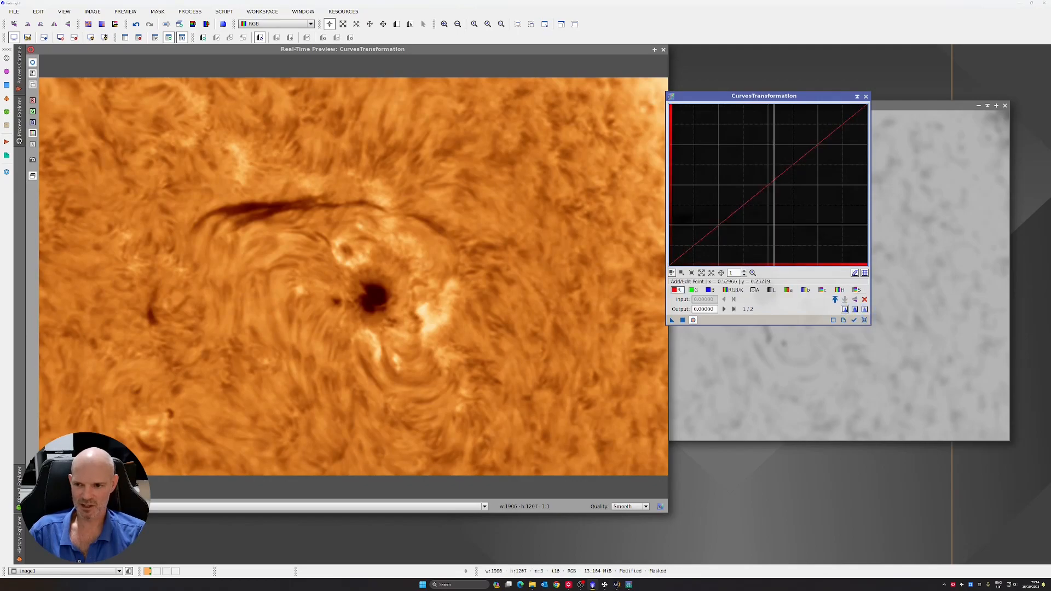
mouse_move(769, 182)
left_mouse_down()
mouse_move(754, 160)
mouse_move(796, 208)
mouse_move(772, 163)
left_mouse_up()
left_click(693, 290)
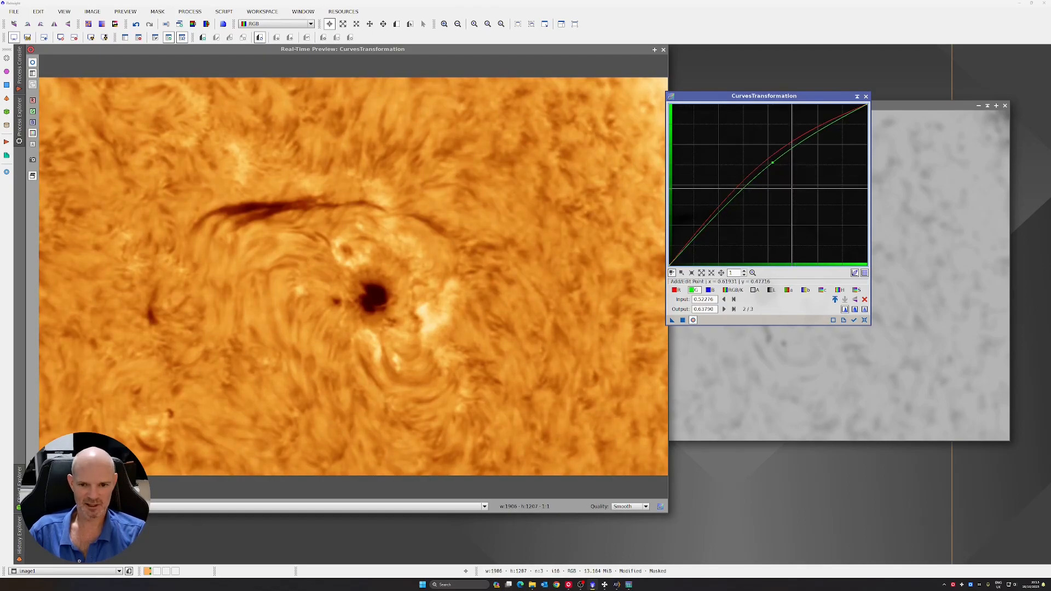
left_click(709, 290)
left_click_drag(808, 151, 791, 176)
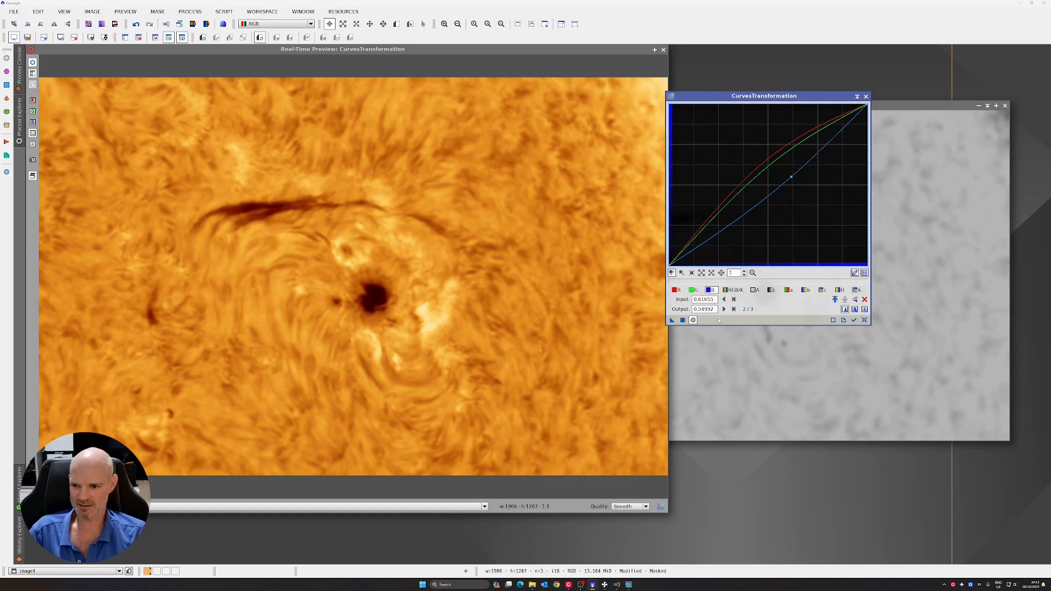
left_click(682, 320)
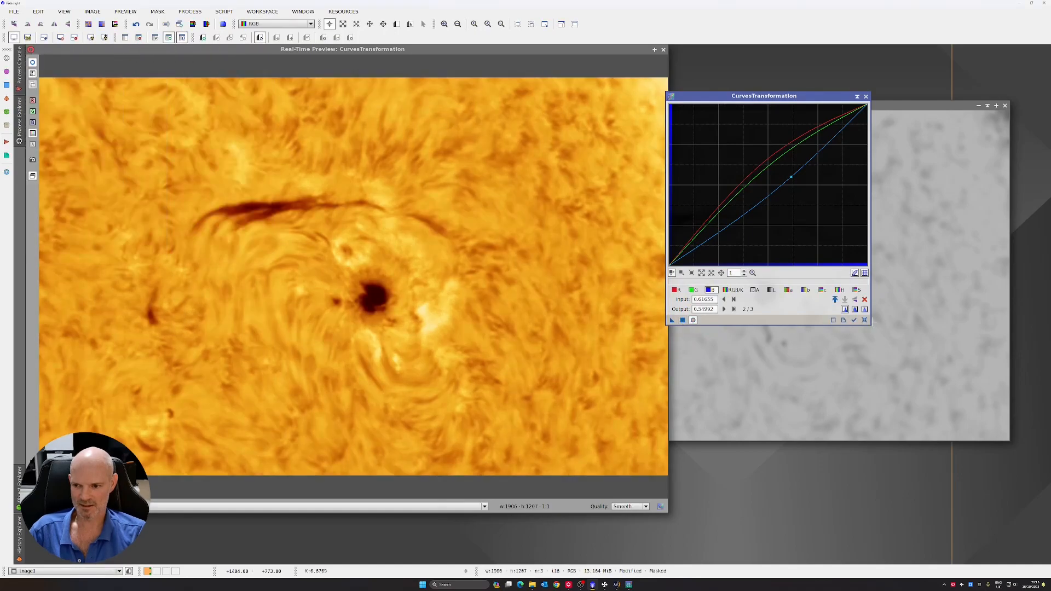
left_click(864, 320)
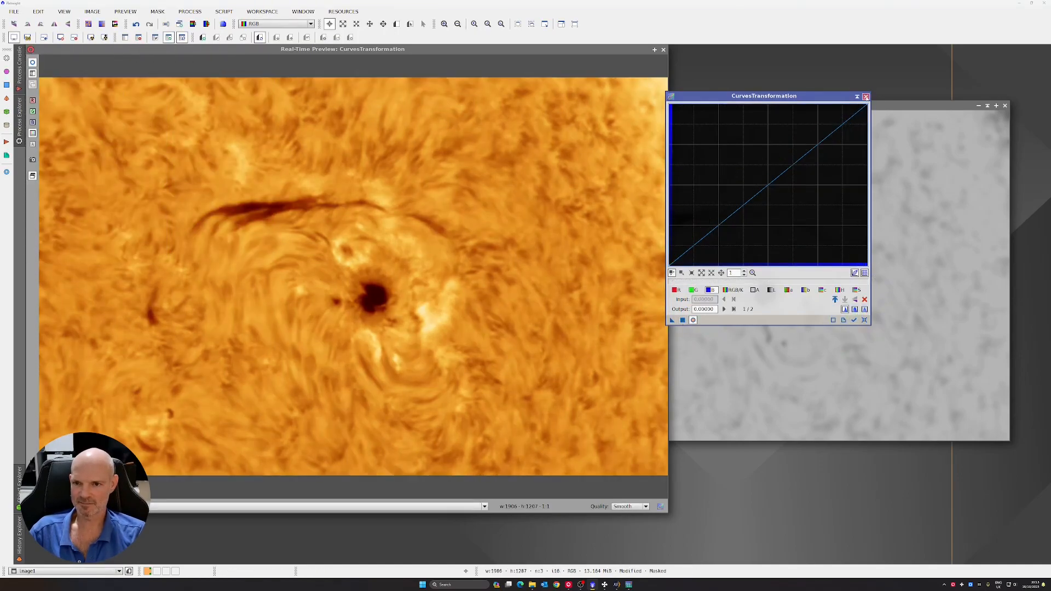
Close CurvesTransformation, its preview and the mask image image1_cm0_44, breaking the mask reference, and move image1 toward the middle of the workspace.
left_click(865, 96)
left_click(662, 50)
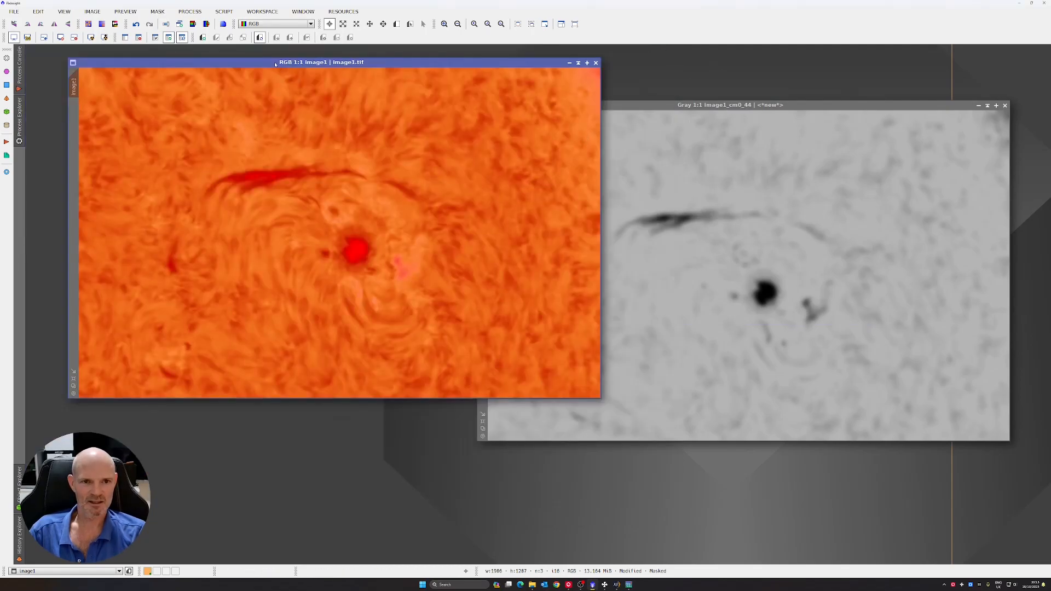
left_click(1005, 105)
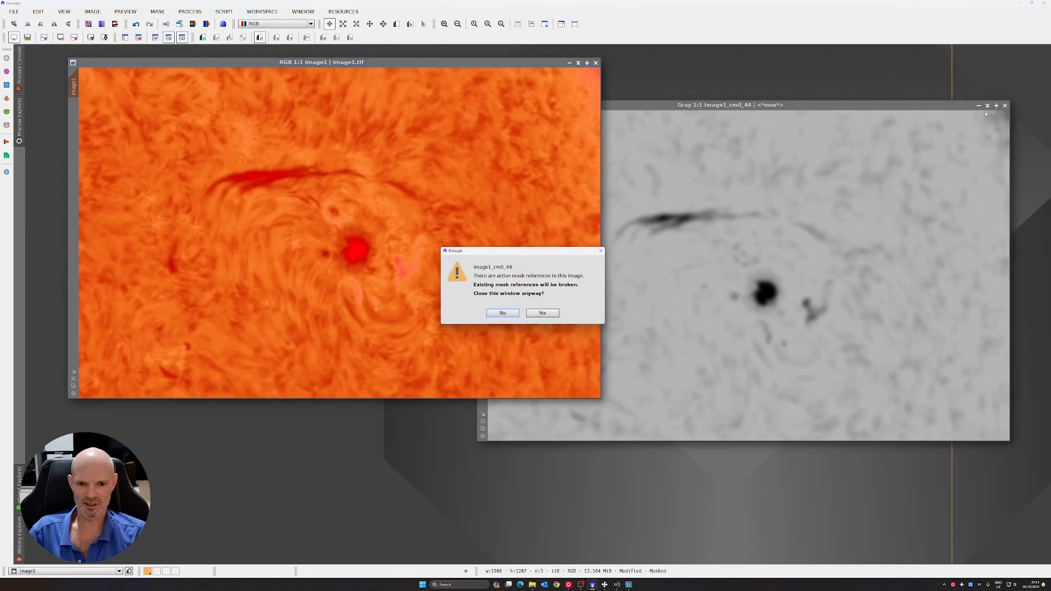
left_click(542, 313)
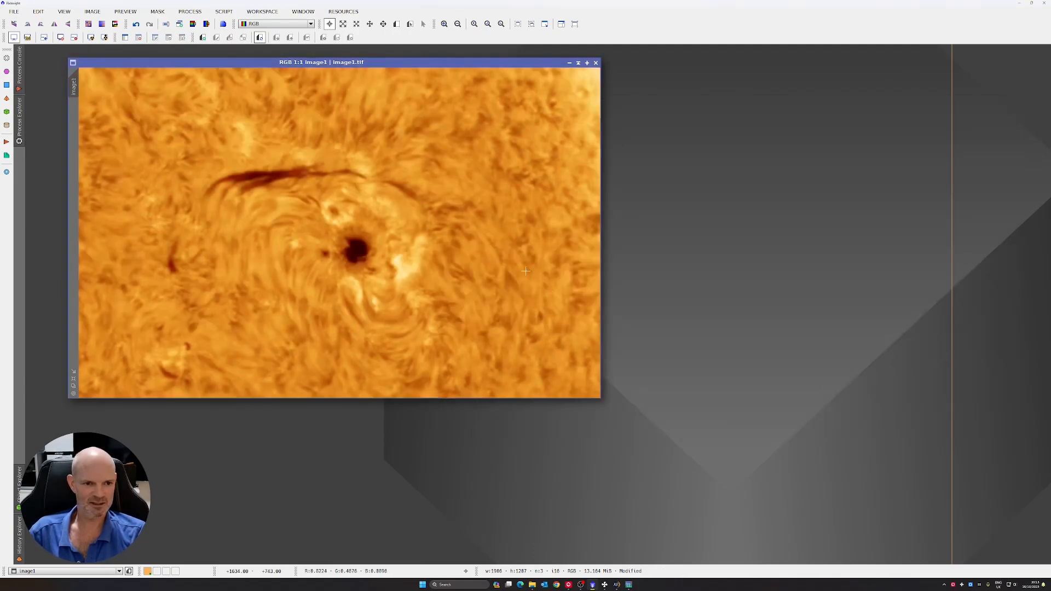
left_click_drag(399, 63, 516, 74)
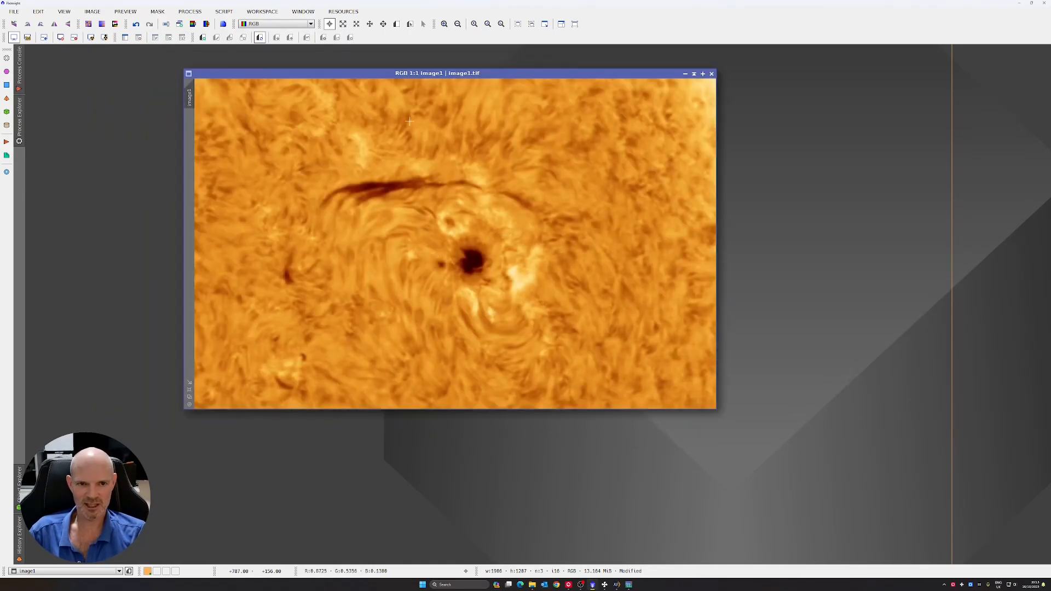
Open MultiscaleLinearTransform with a real-time preview of image1.
left_click(192, 11)
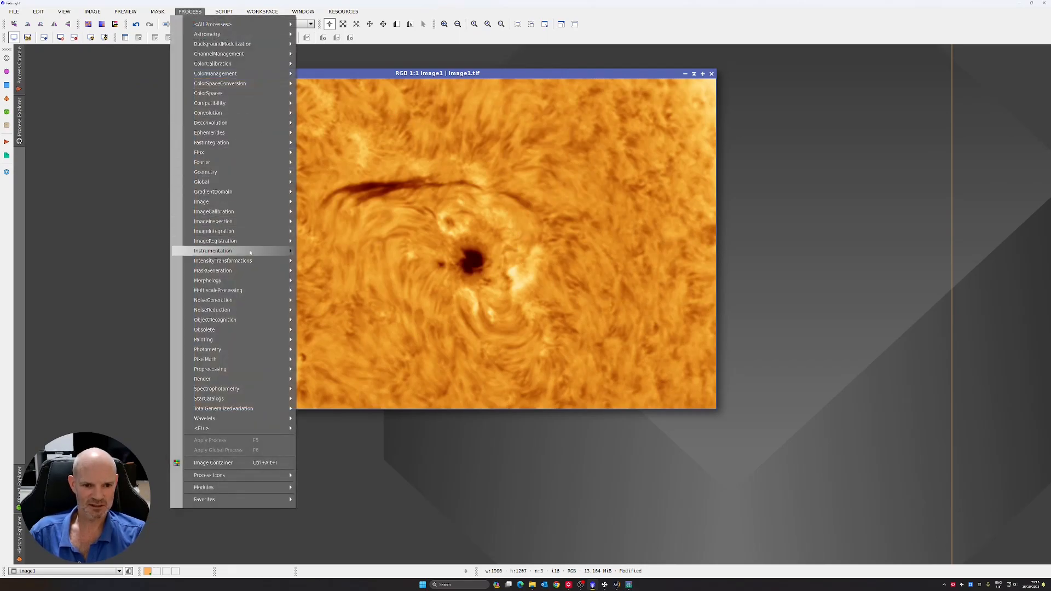
mouse_move(251, 294)
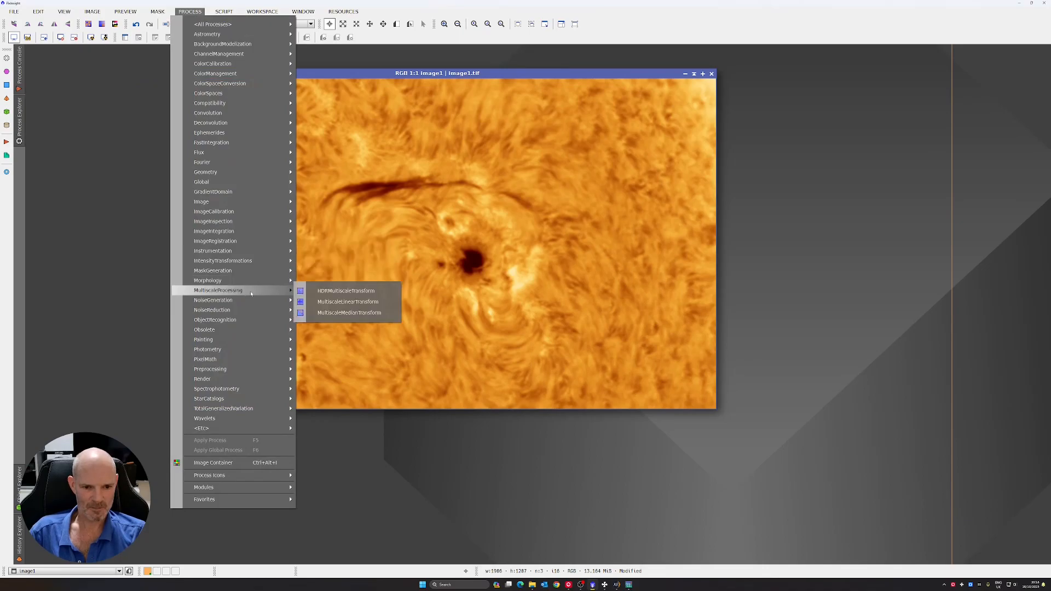
left_click(369, 302)
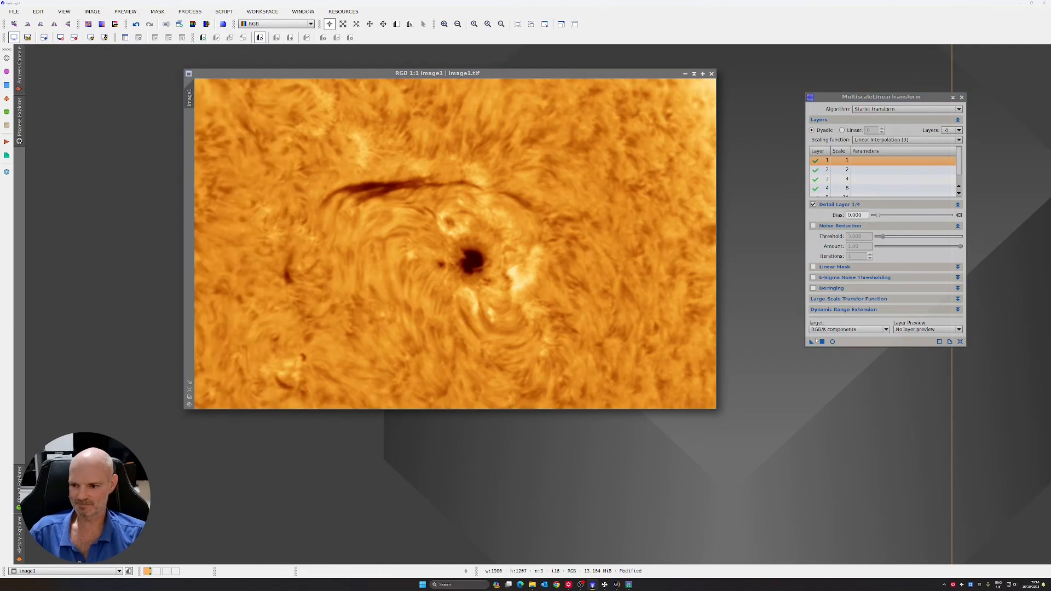
left_click(832, 342)
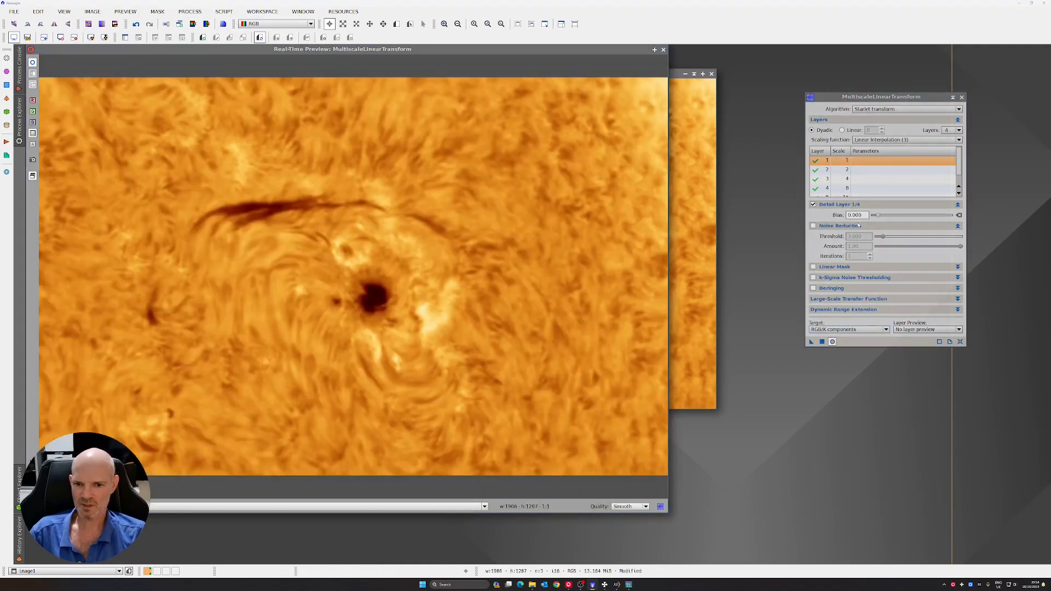
Enable noise reduction for detail layers 1 to 4 in MultiscaleLinearTransform.
left_click_drag(880, 217, 877, 217)
left_click(814, 226)
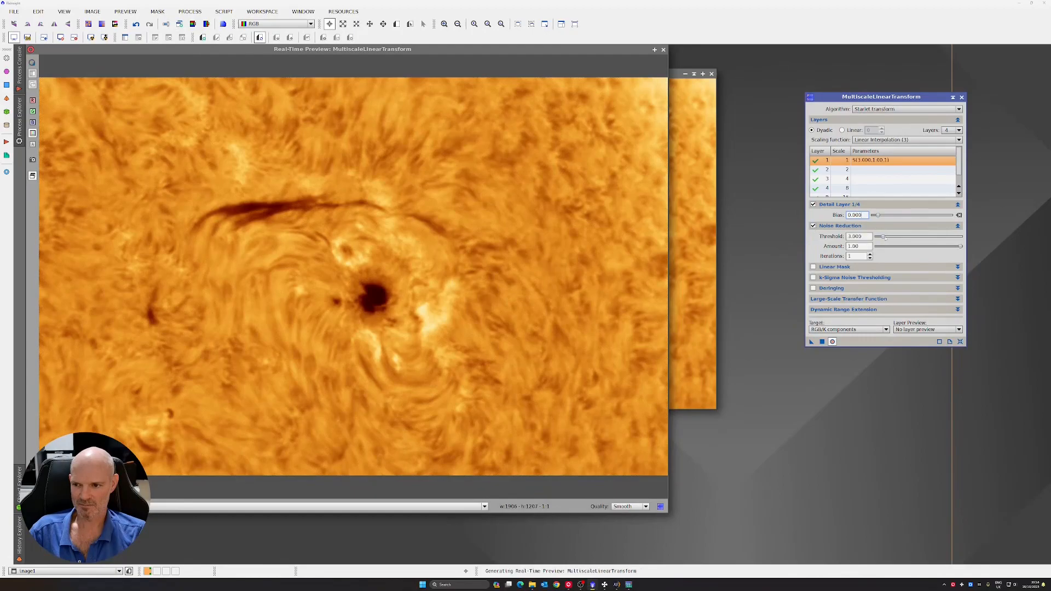
left_click(860, 171)
left_click(814, 226)
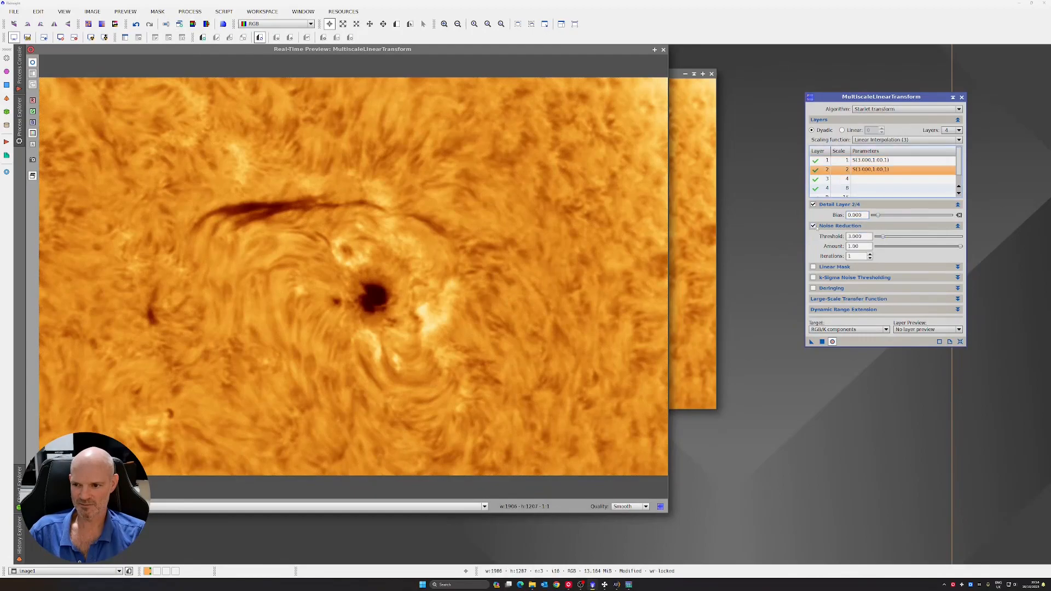
left_click(860, 179)
left_click(813, 226)
left_click(860, 188)
left_click(813, 226)
Set layer 3 to threshold 1.5 and amount 0.33, layer 2 to threshold 2, amount 0.23 and bias 1.3, and layer 1's bias to 0.1.
left_click(860, 178)
left_click_drag(960, 247, 904, 247)
left_click_drag(883, 236, 880, 237)
left_click(860, 170)
left_click_drag(960, 246, 881, 215)
left_click(865, 161)
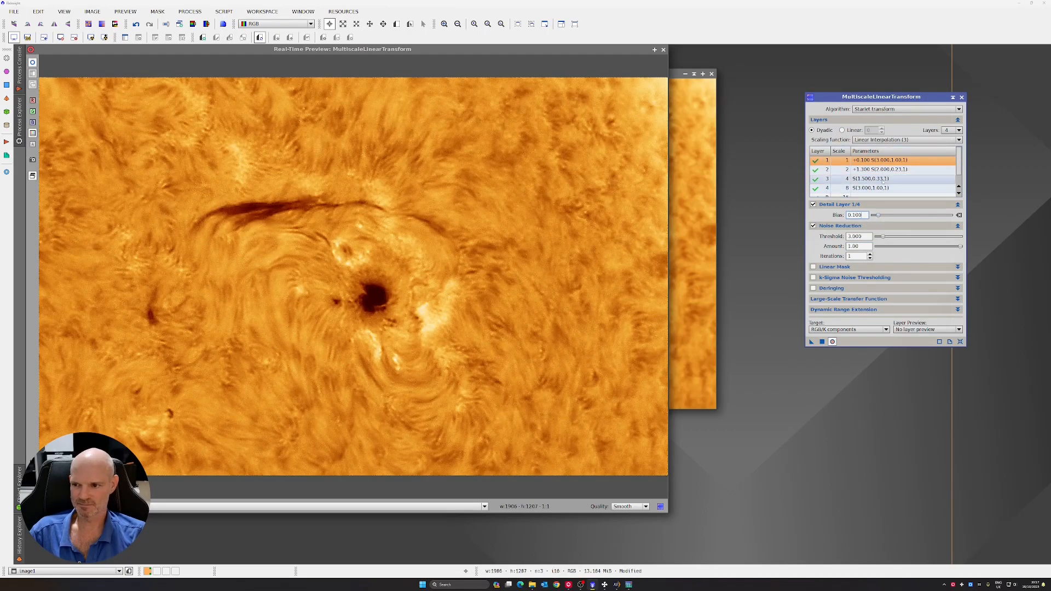
Set layer 2's bias to 0.5, layer 3's noise threshold to 1, and layer 4's noise reduction to threshold 1.5 and amount 0.25.
left_click(871, 170)
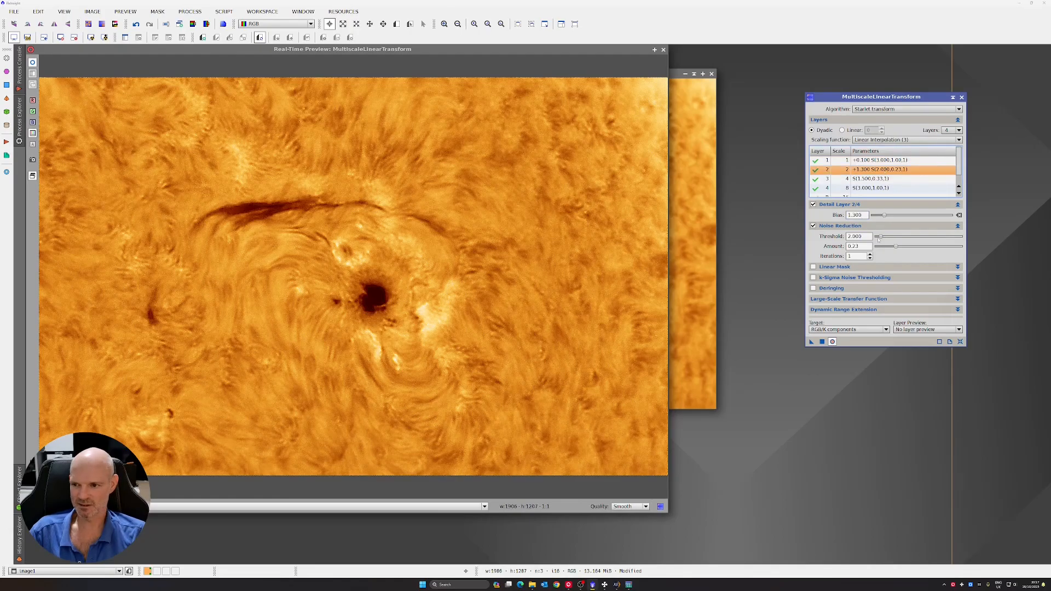
left_click_drag(884, 216, 877, 237)
left_click(870, 179)
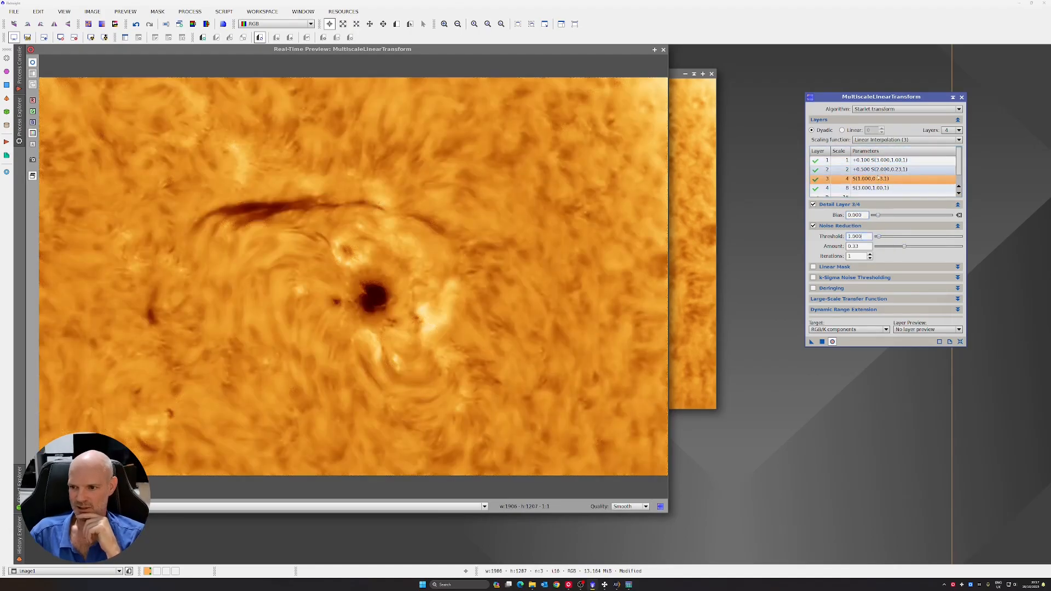
left_click(871, 188)
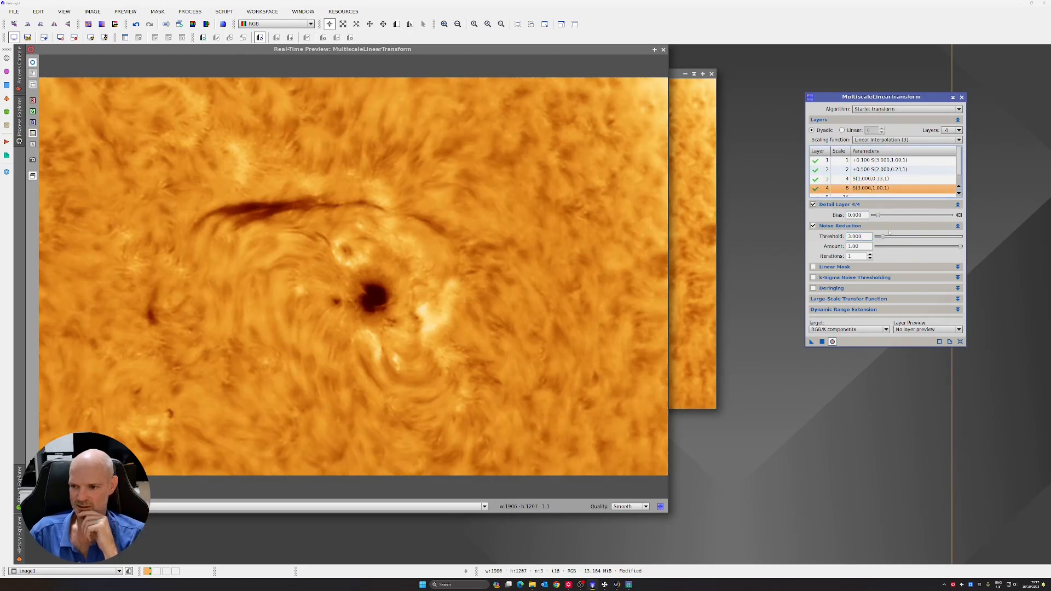
left_click_drag(882, 237, 880, 237)
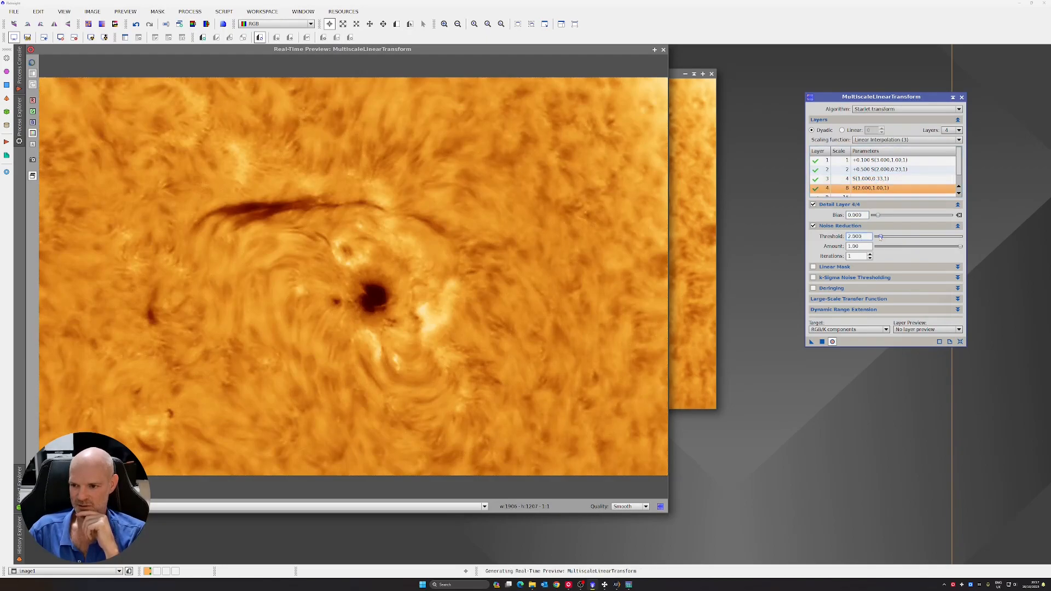
left_click_drag(940, 248, 880, 216)
Set bias to 0.2 on layers 1 and 2 and 0.1 on layers 3 and 4, lower layer 4's threshold to 1, and apply the transform to image1.
left_click(875, 178)
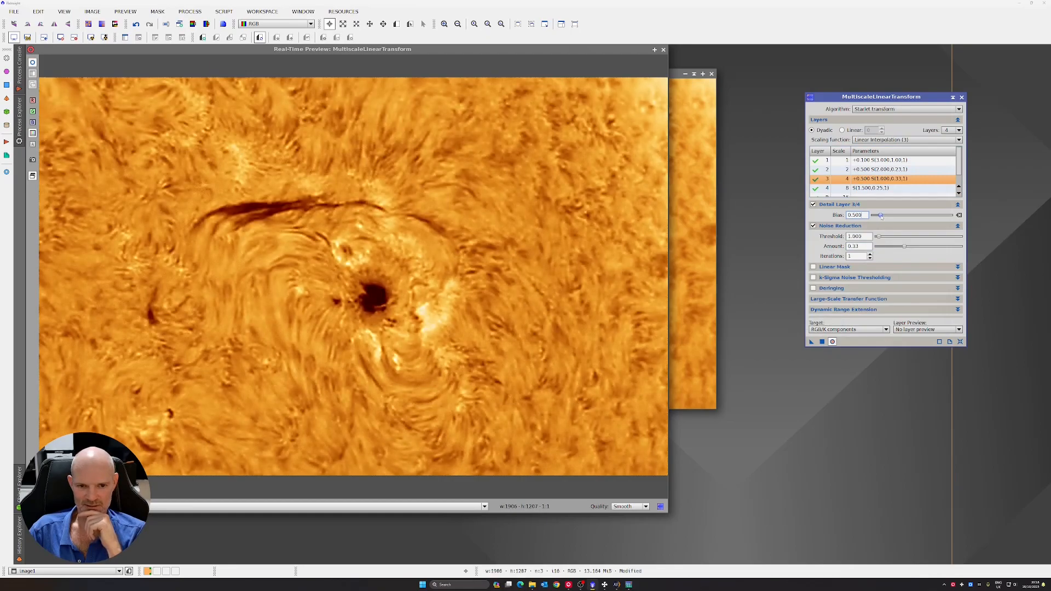
left_click_drag(880, 217, 879, 216)
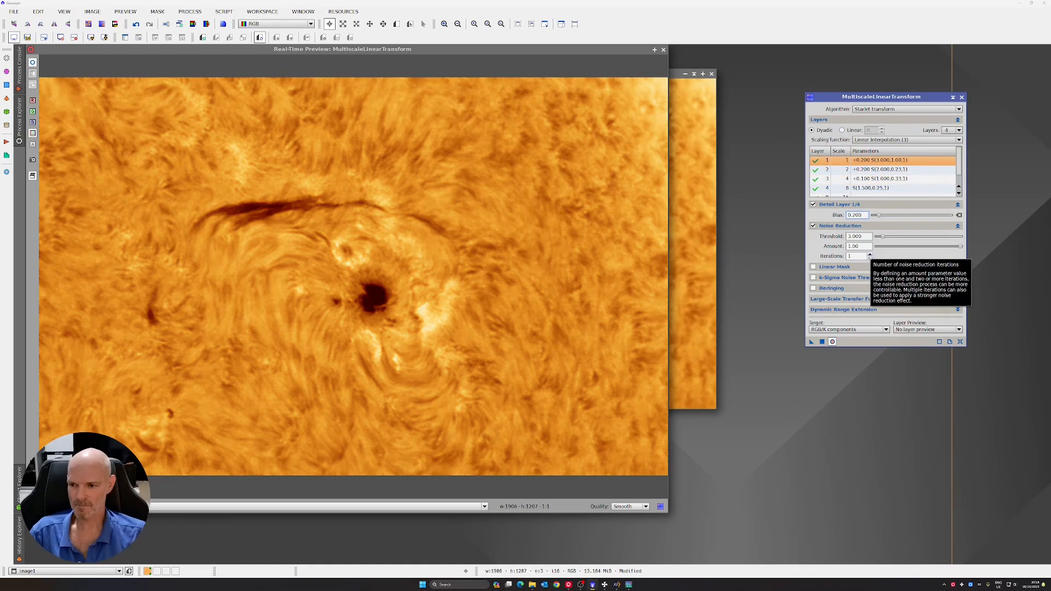
left_click(879, 189)
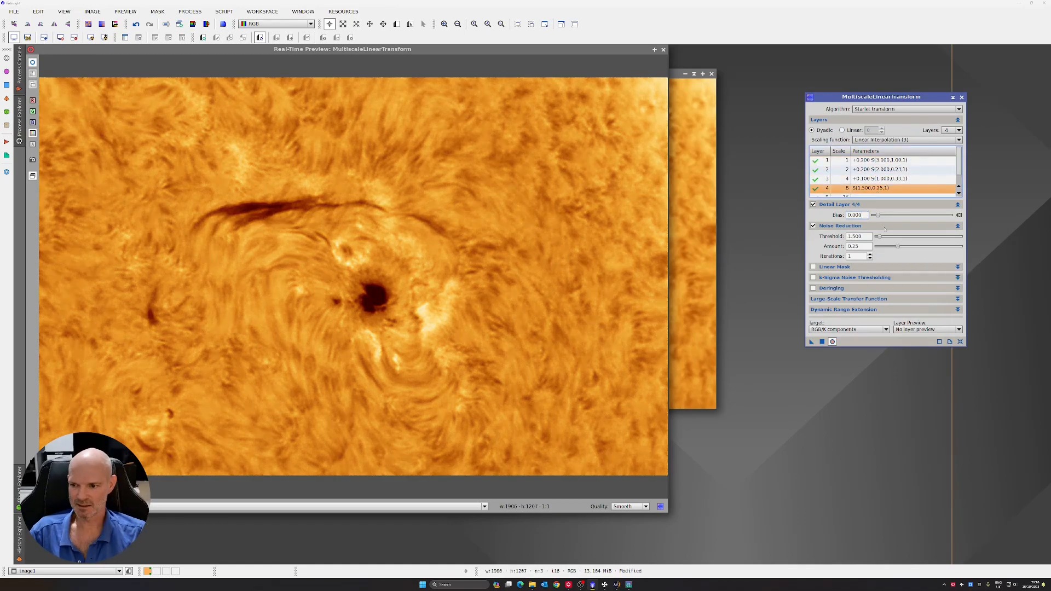
left_click_drag(879, 237, 877, 237)
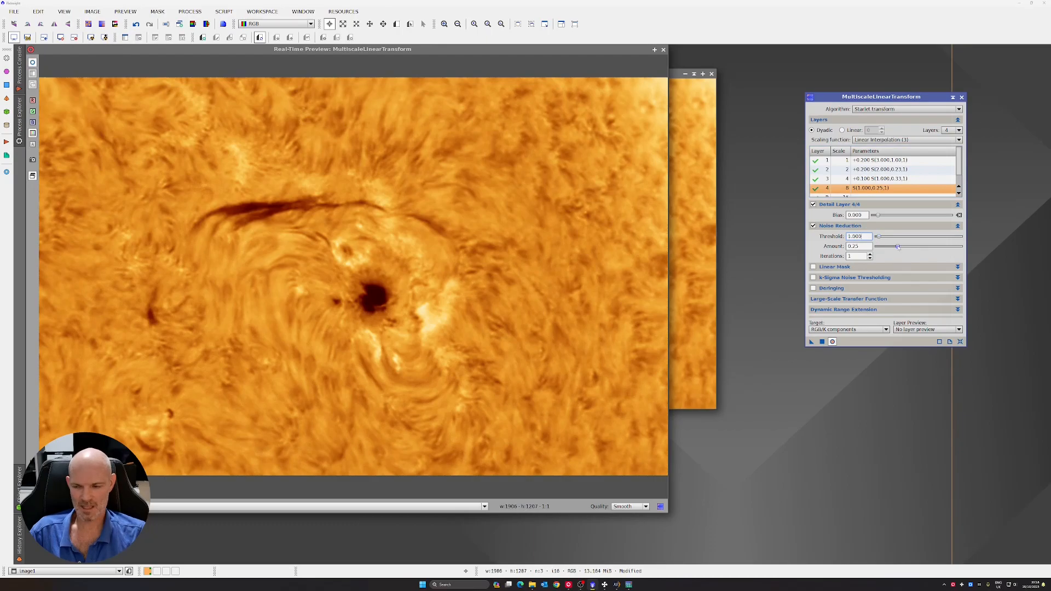
left_click_drag(878, 215, 878, 215)
left_click(822, 342)
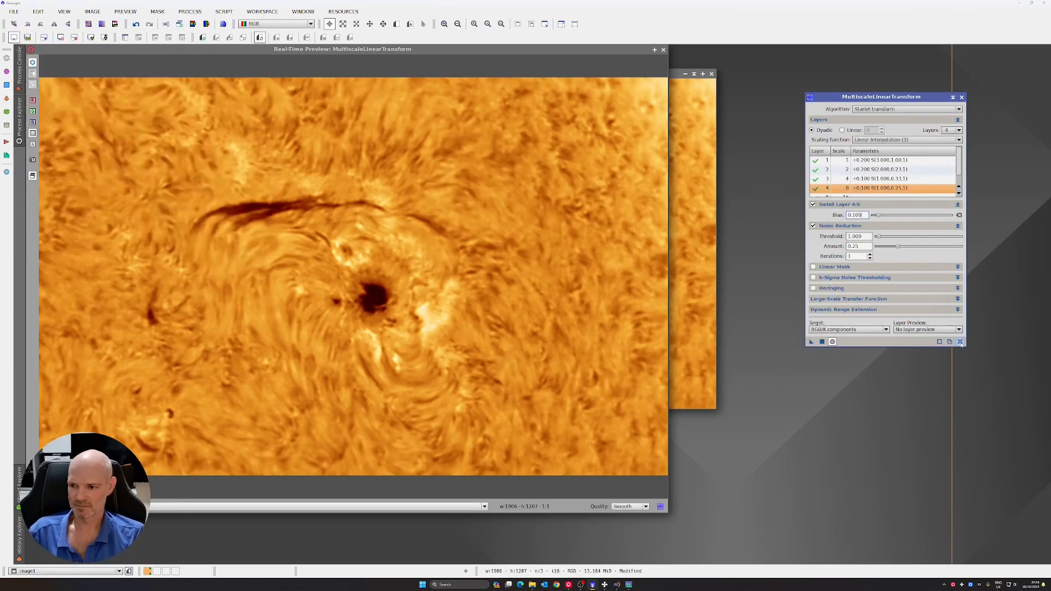
left_click(854, 160)
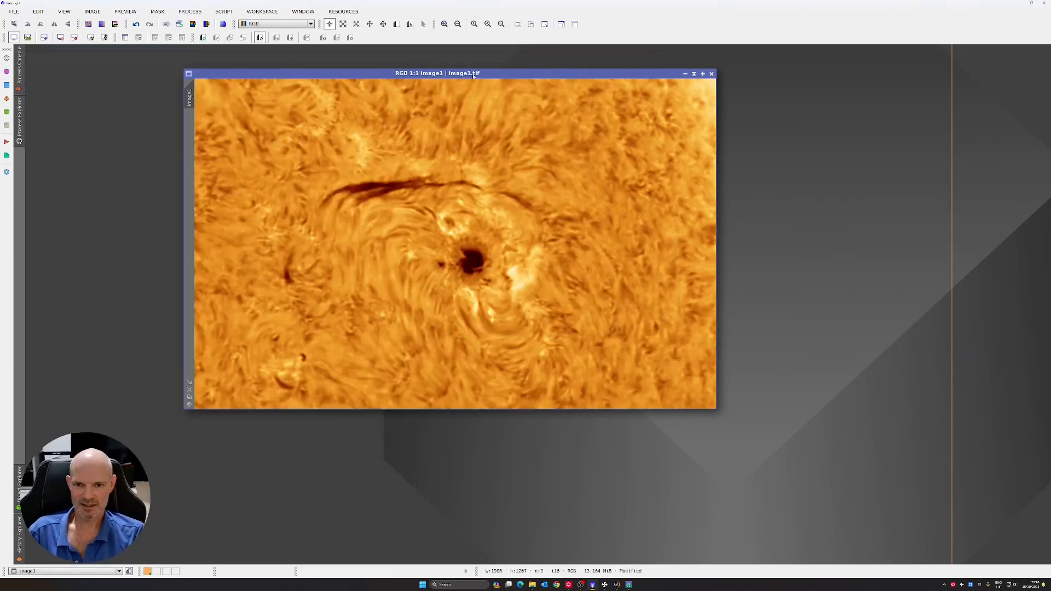
Save the processed image as image1_postpi.tif in the AS_stacks_check_settings folder.
left_click_drag(472, 76, 457, 72)
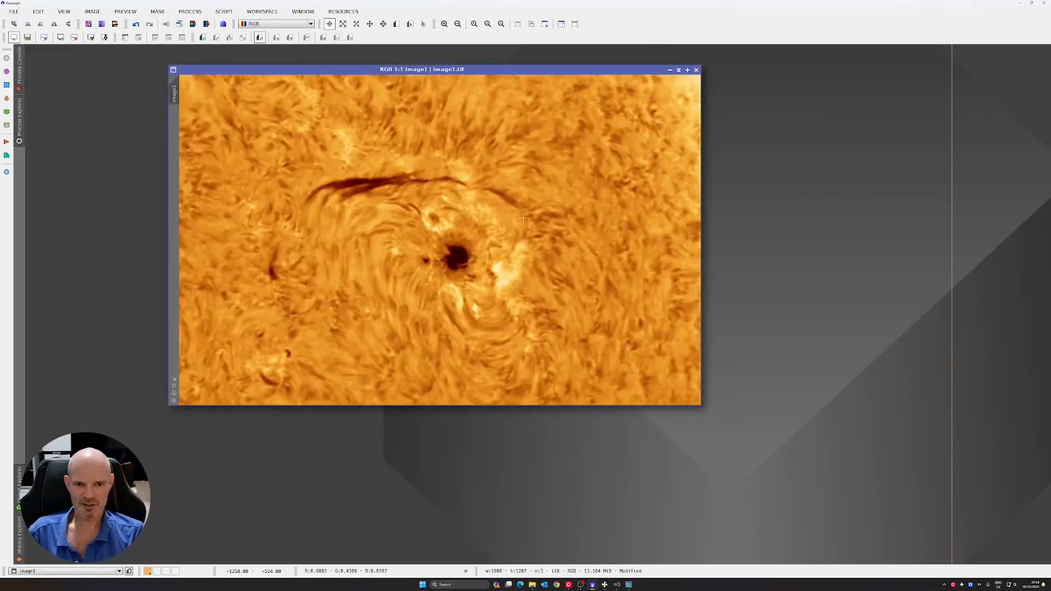
left_click(14, 11)
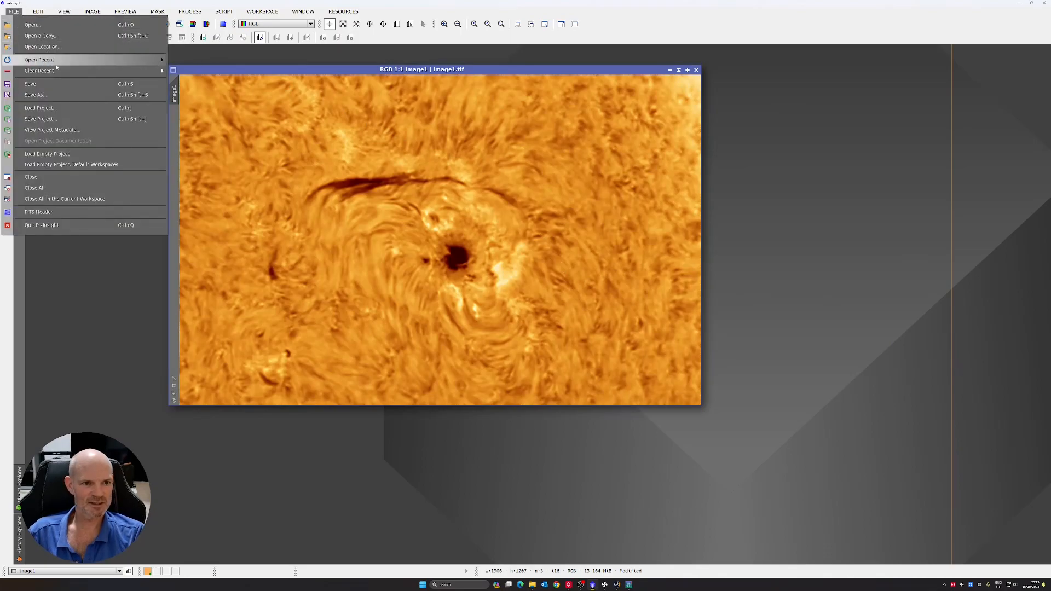
key("Escape")
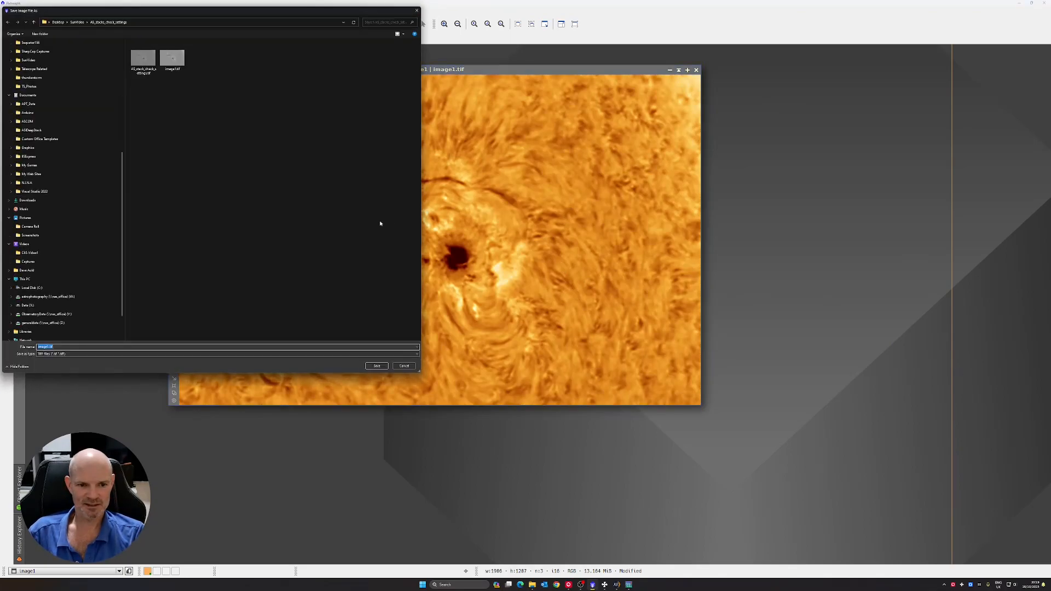
left_click(47, 347)
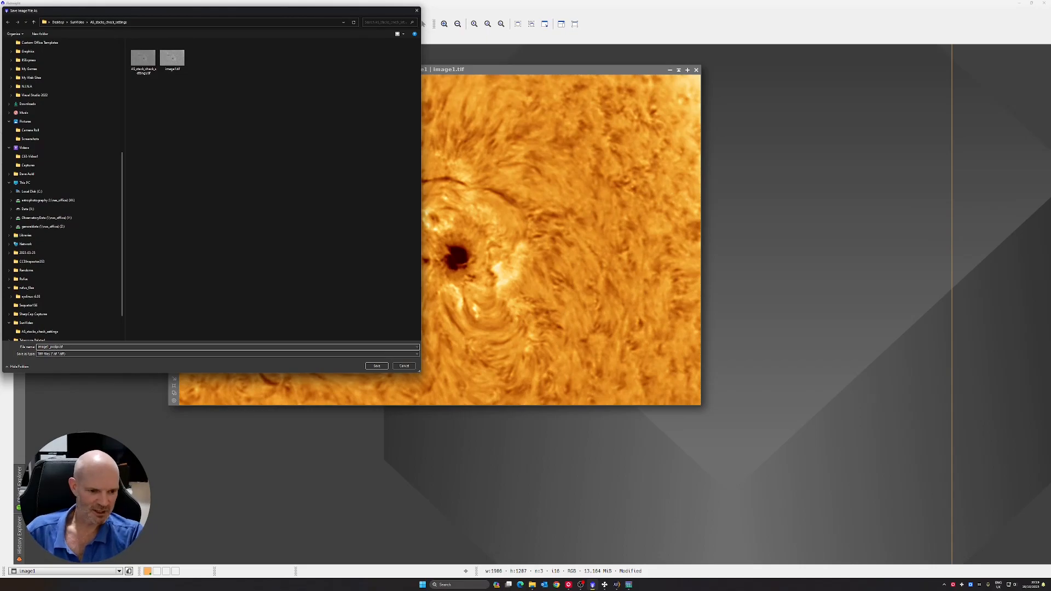
left_click(380, 367)
Switch to Topaz Sharpen AI and load image1_postpi.tif from the AS_stacks_check_settings folder.
left_click(462, 584)
type("topaz")
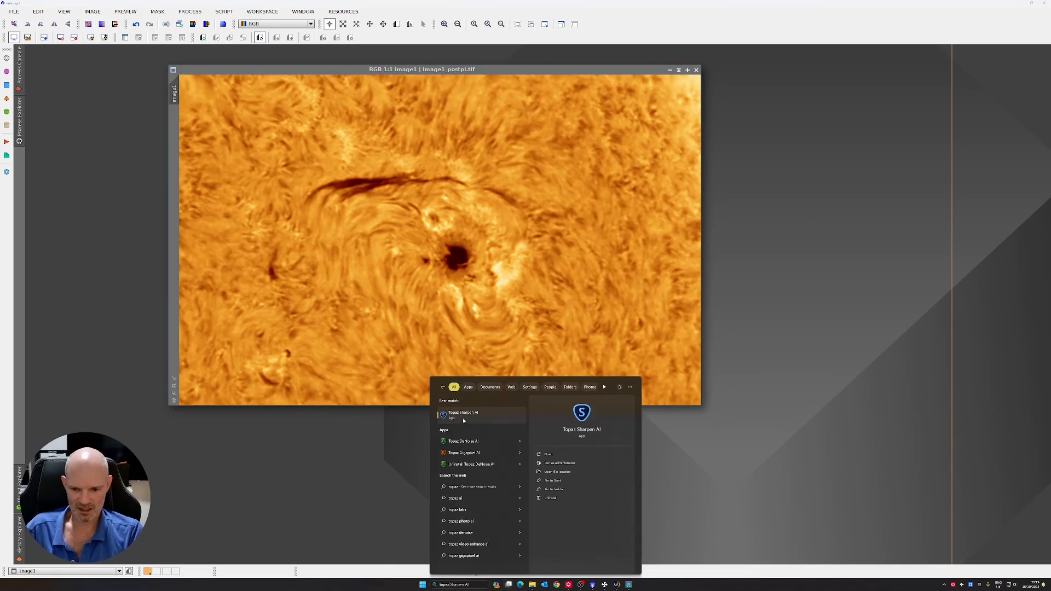
left_click(544, 297)
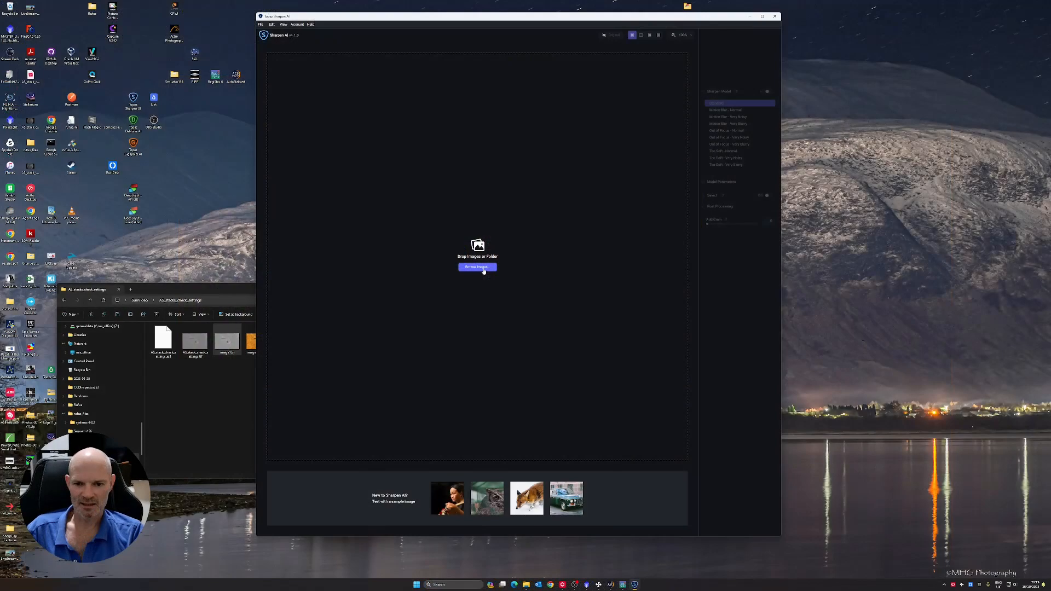
left_click_drag(251, 342, 359, 272)
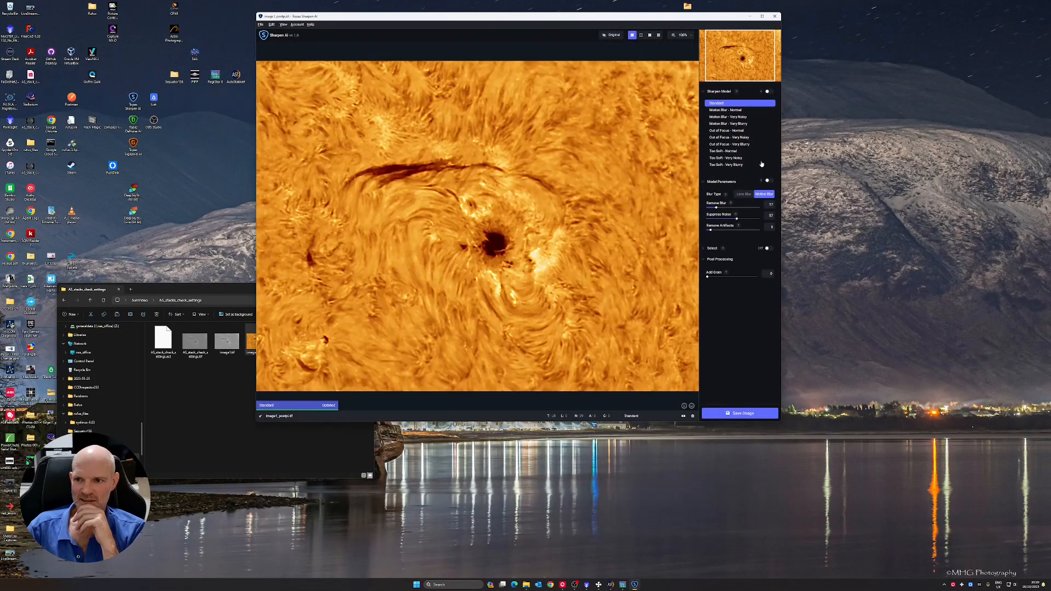
Try the Motion Blur - Normal sharpening model on the sunspot area with a reduced Remove Blur strength.
scroll(522, 209, "up", 5)
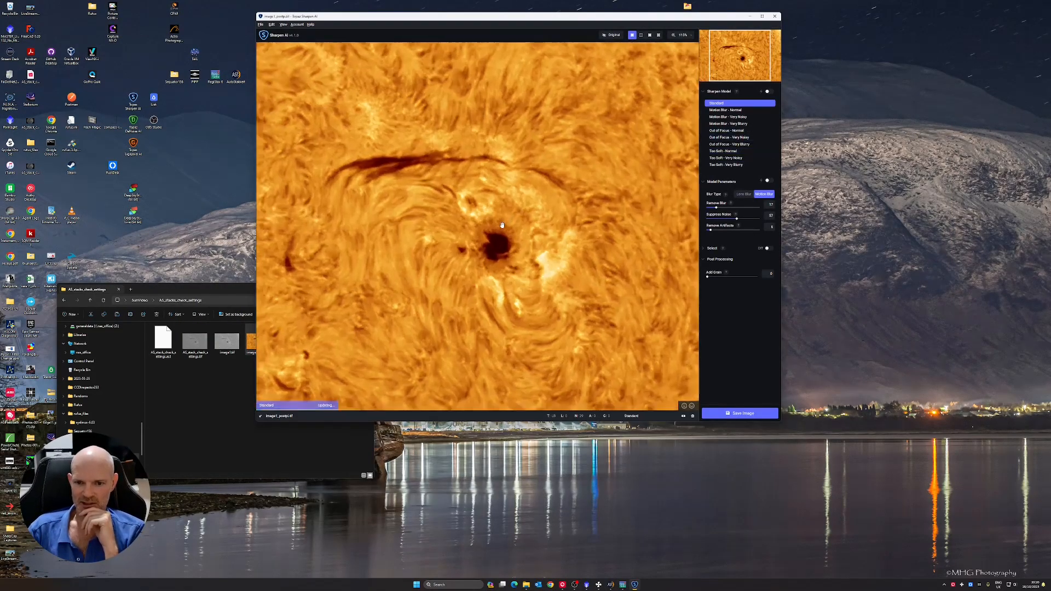
scroll(521, 223, "up", 3)
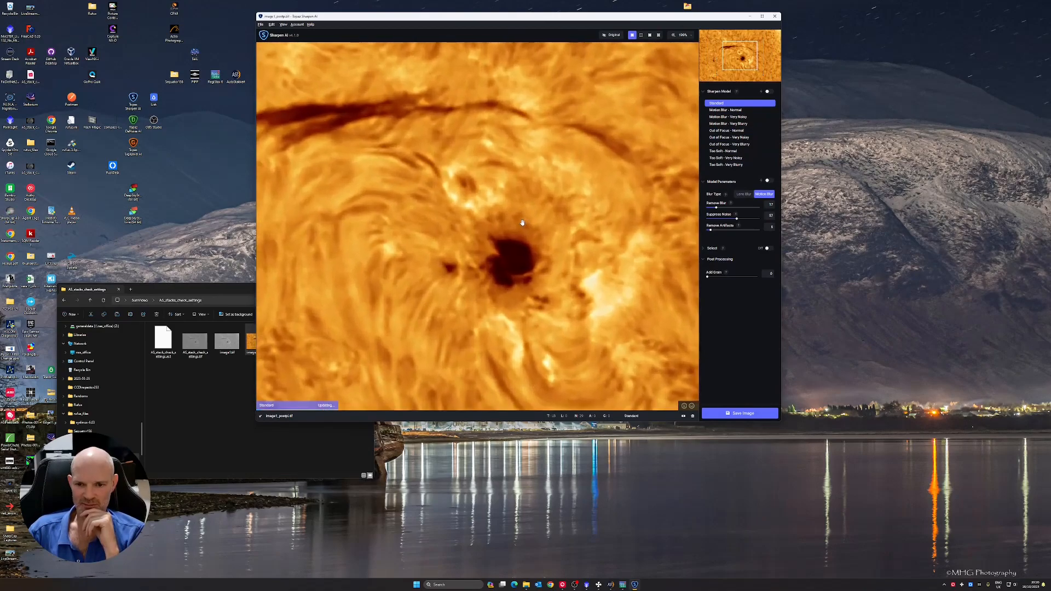
scroll(522, 223, "up", 2)
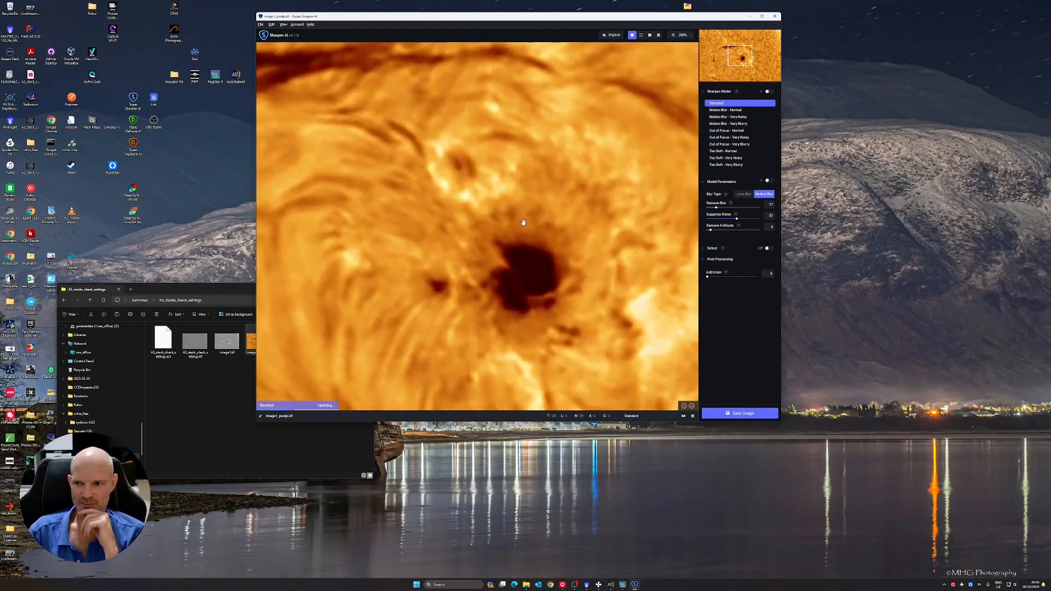
left_click_drag(743, 59, 746, 61)
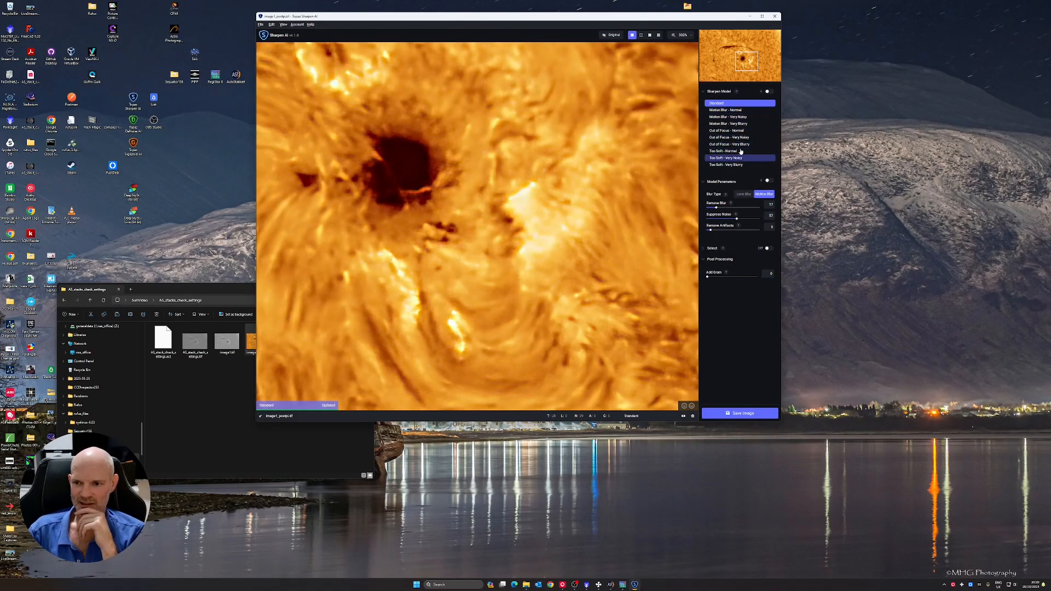
left_click(736, 111)
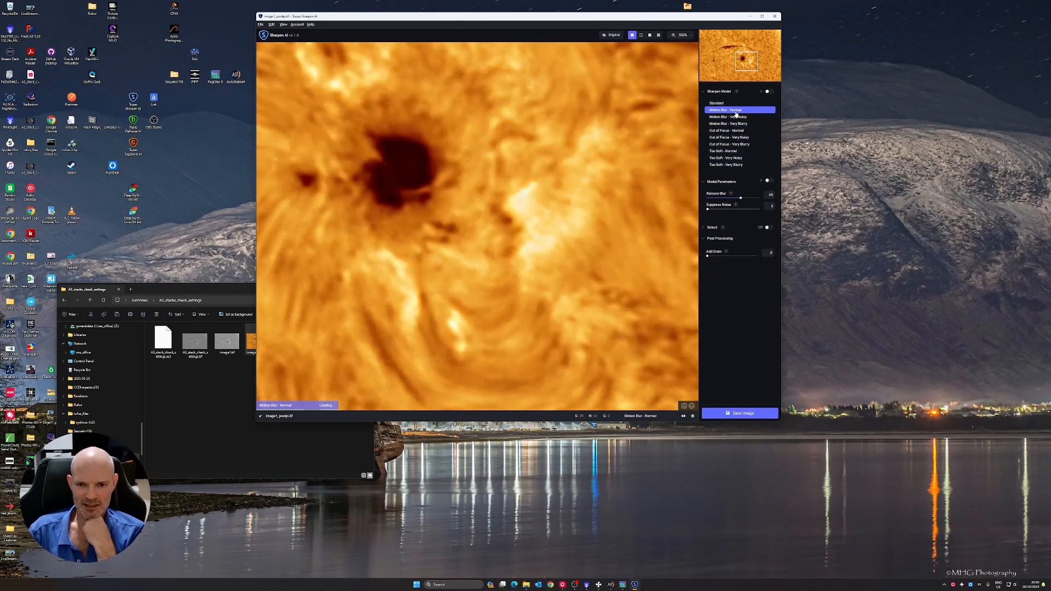
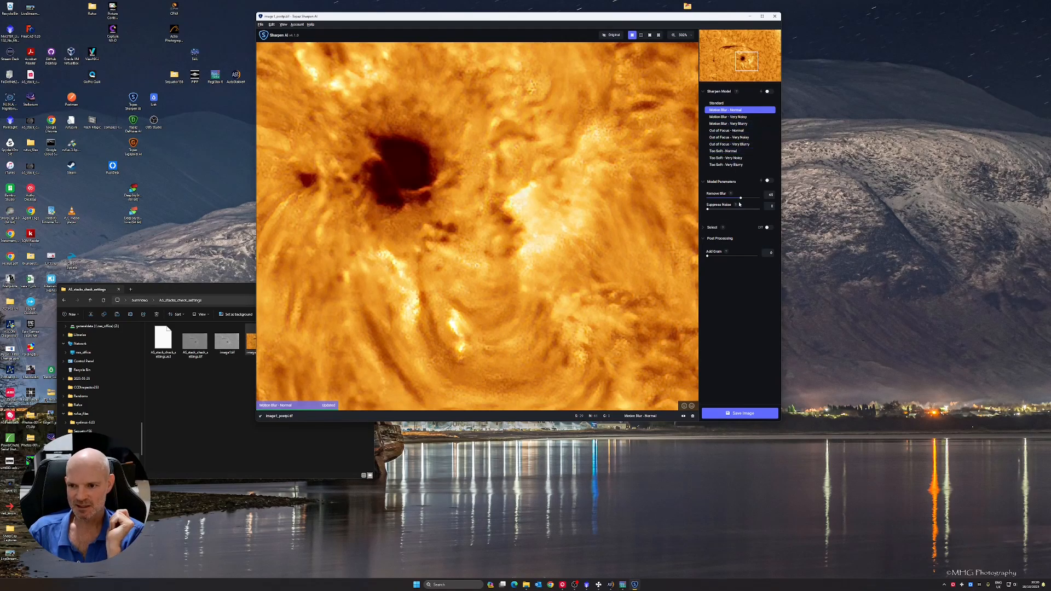
left_click_drag(740, 199, 717, 199)
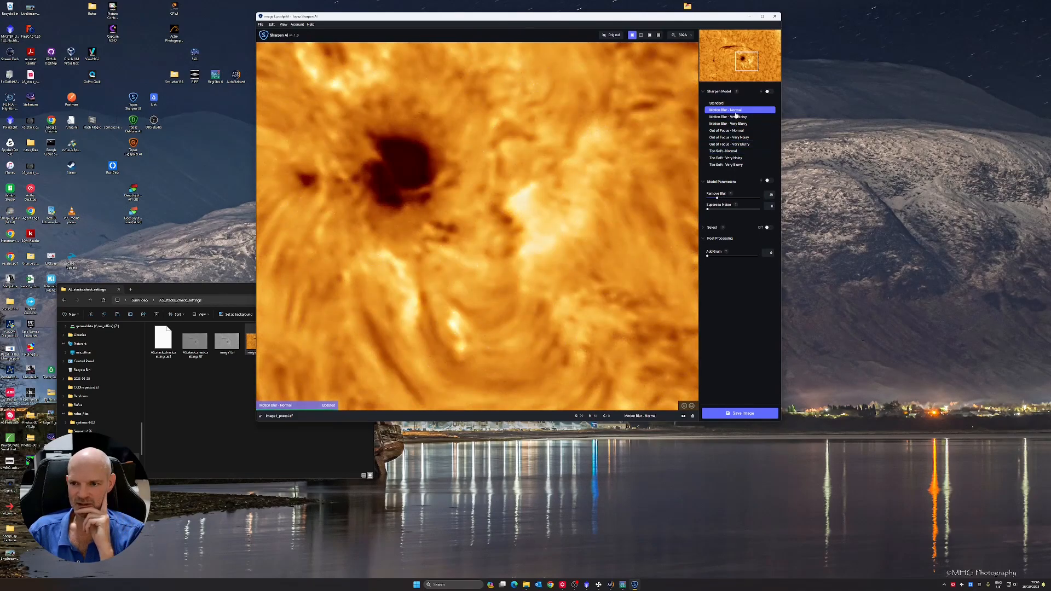
Try the Out of Focus - Normal, Out of Focus - Very Noisy and Too Soft - Normal models, lowering Suppress Noise to about 19 for the last.
left_click(735, 131)
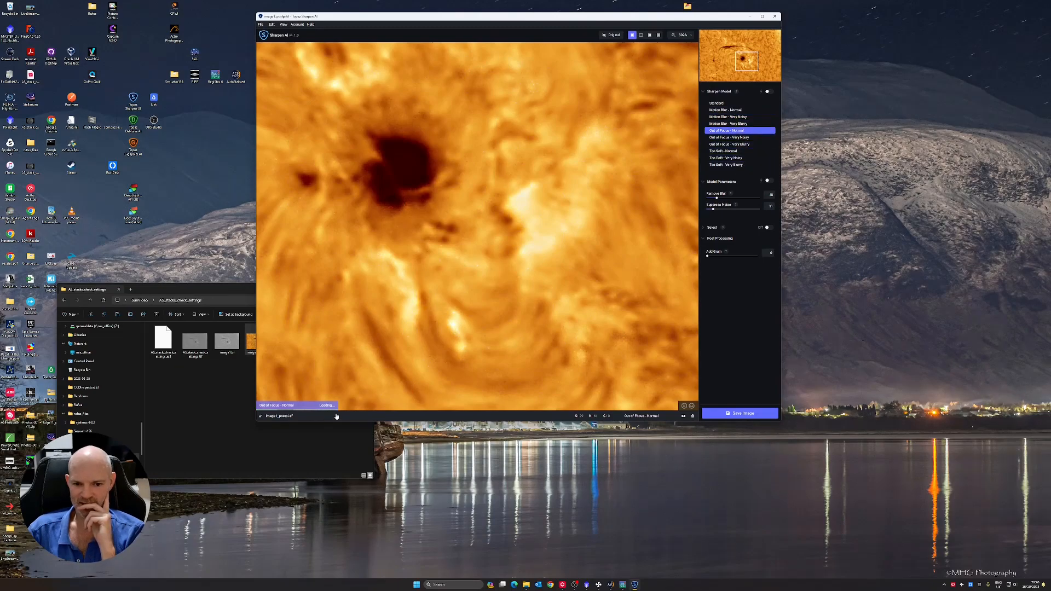
left_click(741, 137)
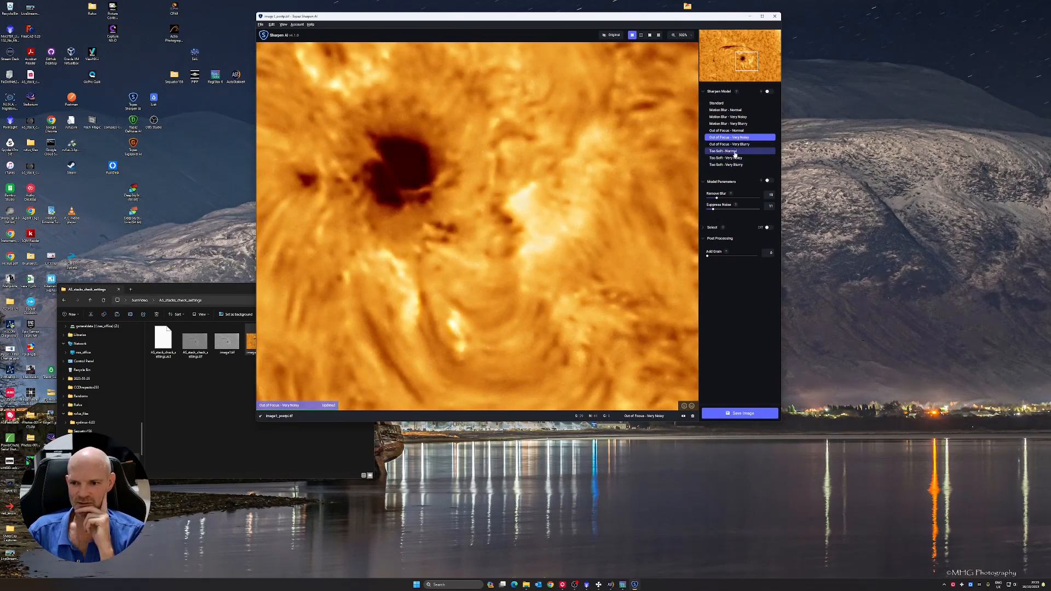
left_click(734, 152)
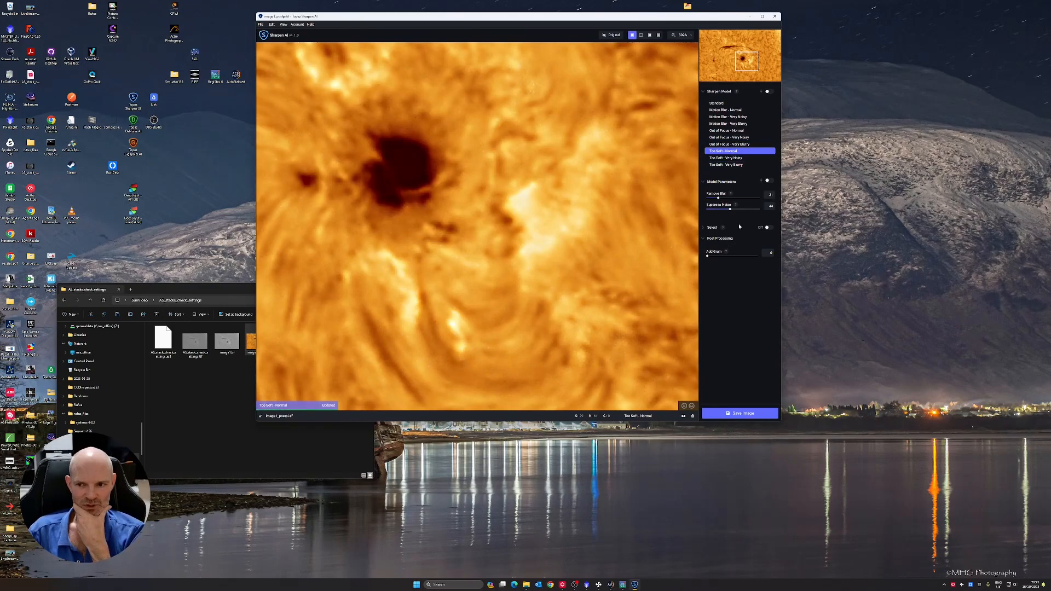
left_click_drag(729, 209, 717, 209)
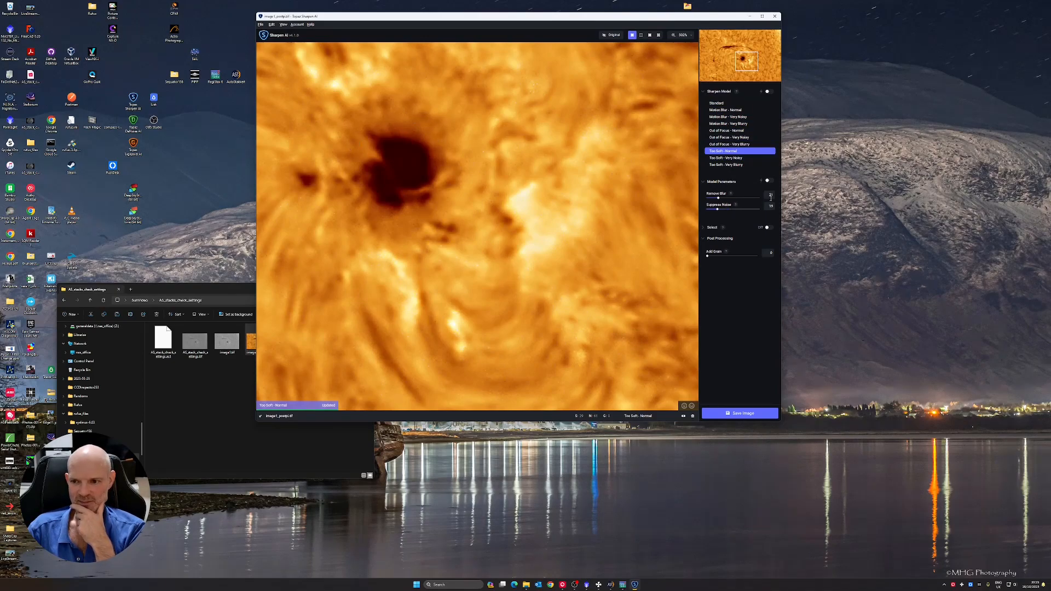
Apply the Too Soft - Very Noisy model with Remove Blur at about 63 and Suppress Noise at about 26.
left_click(731, 158)
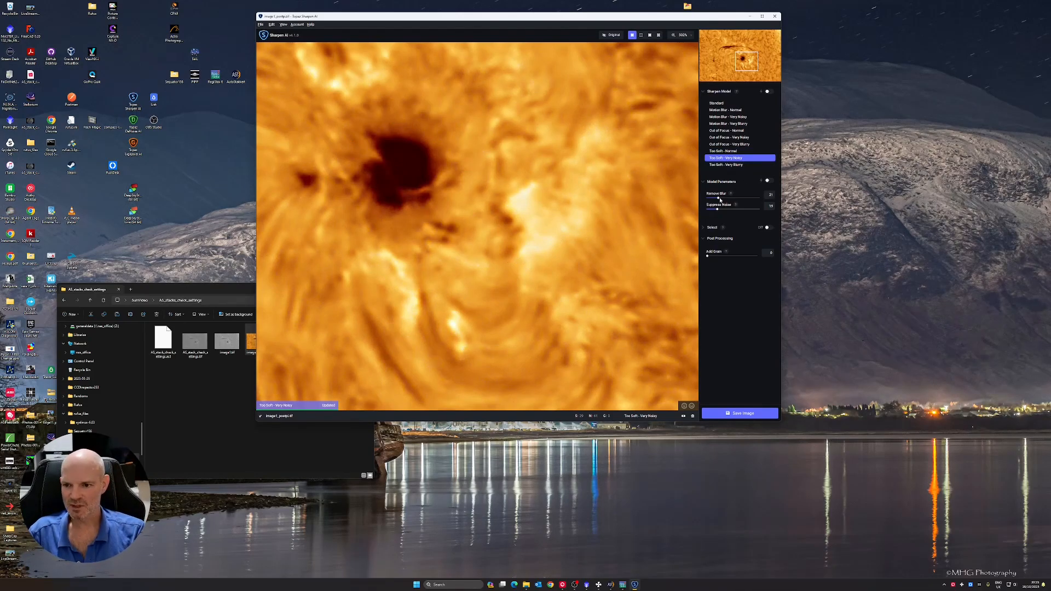
left_click_drag(719, 199, 722, 200)
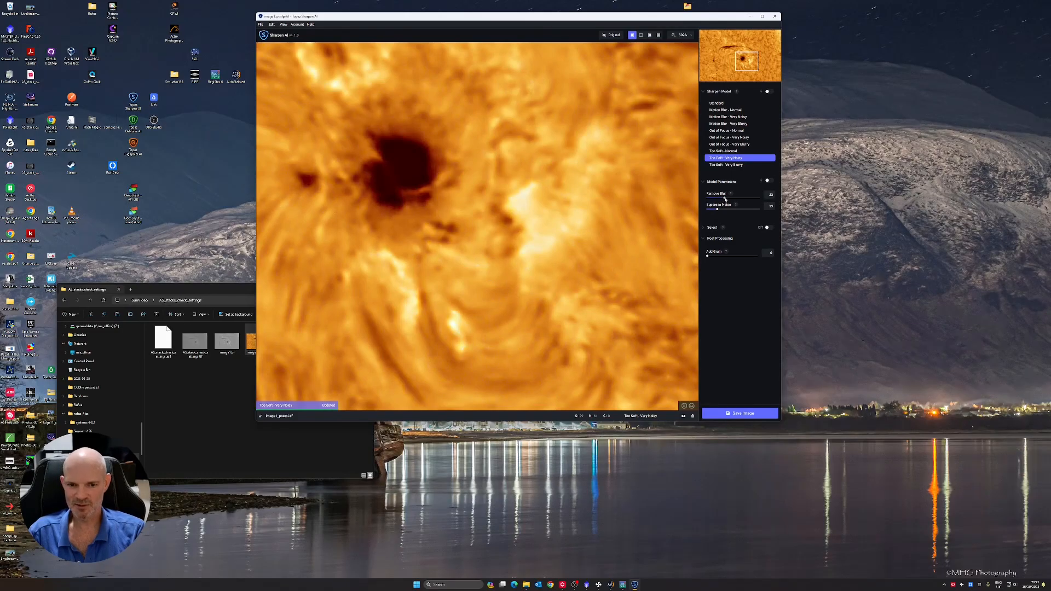
left_click_drag(725, 199, 729, 199)
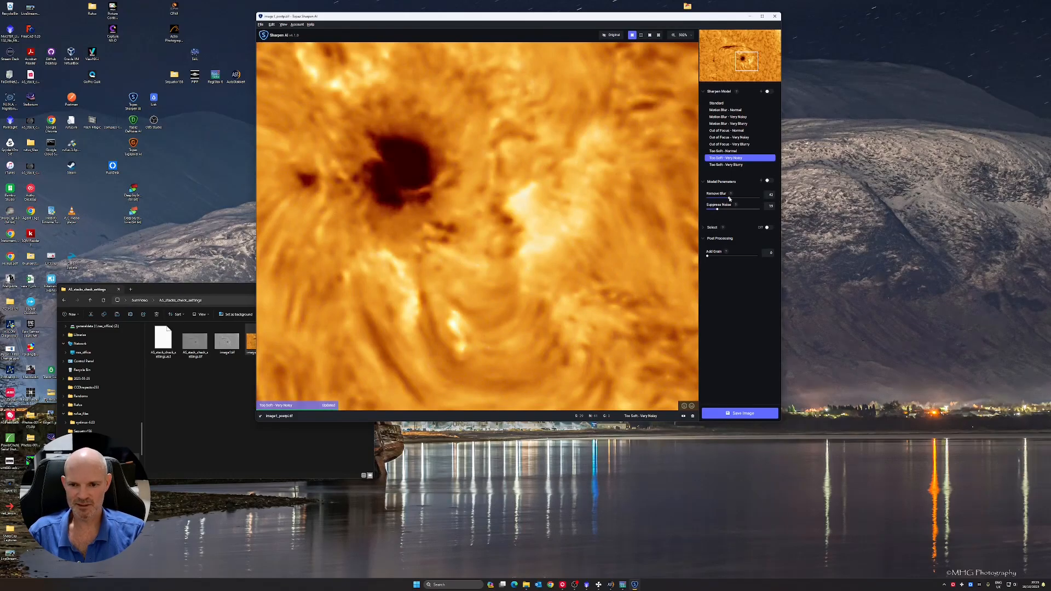
left_click_drag(734, 199, 740, 200)
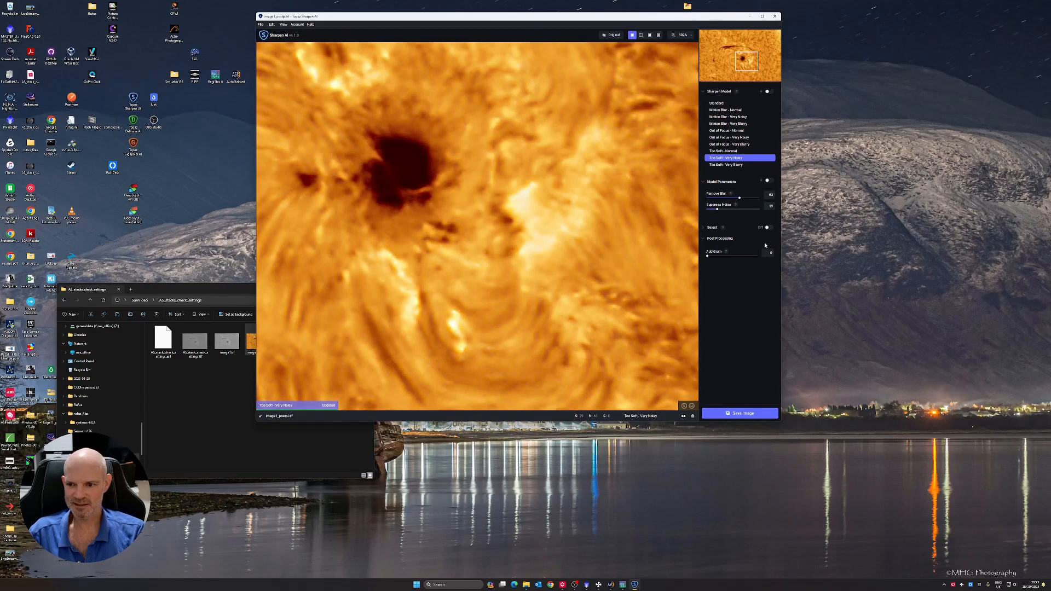
left_click_drag(716, 209, 710, 211)
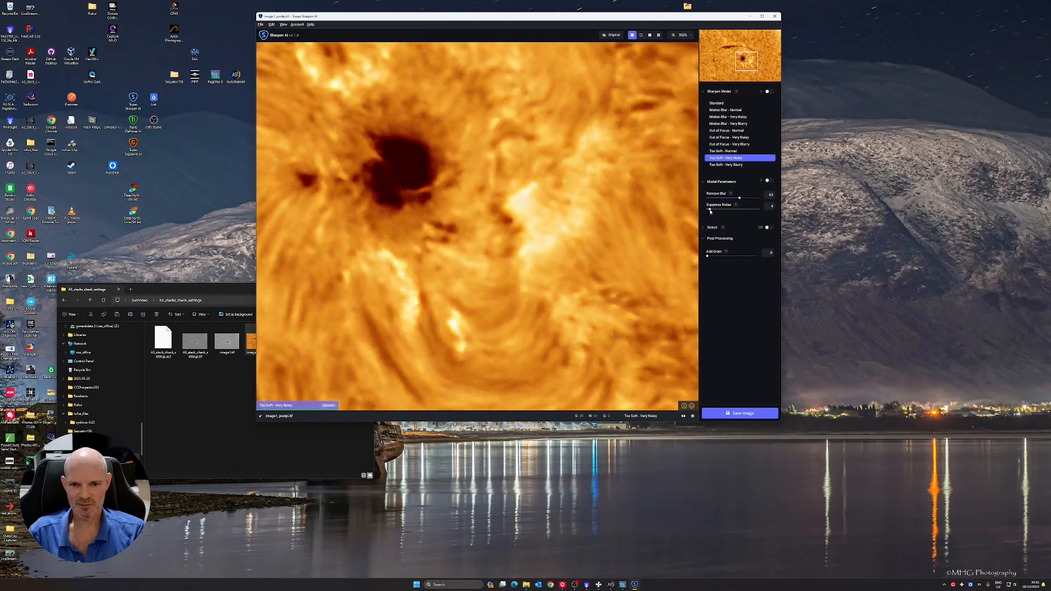
left_click_drag(710, 211, 721, 210)
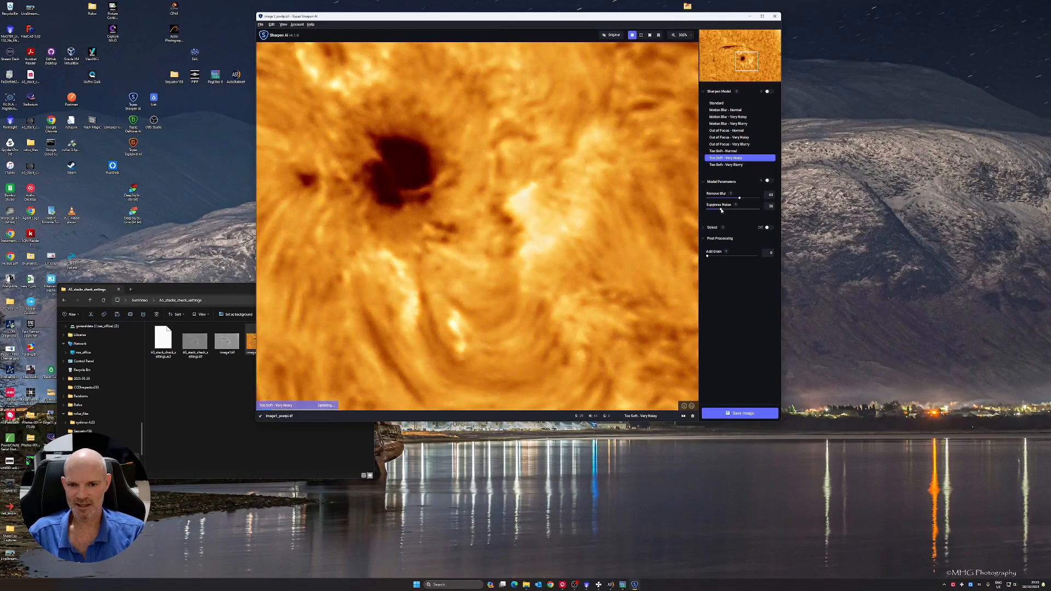
Check the sharpening across the whole image, export it in TIF format to the source directory, and close Topaz Sharpen AI.
left_click_drag(742, 67, 735, 52)
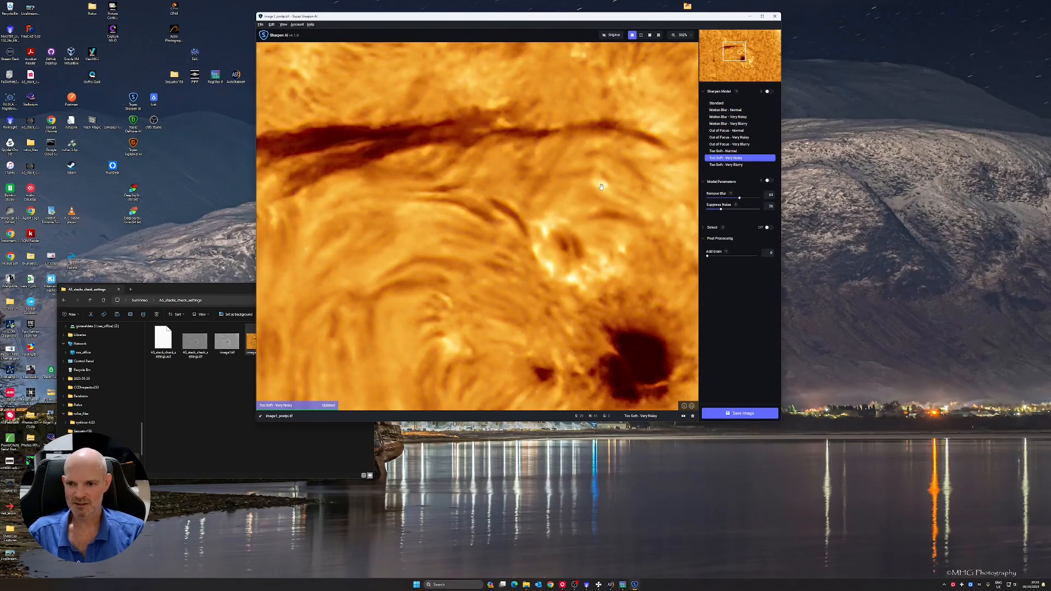
scroll(601, 187, "down", 6)
scroll(582, 232, "up", 2)
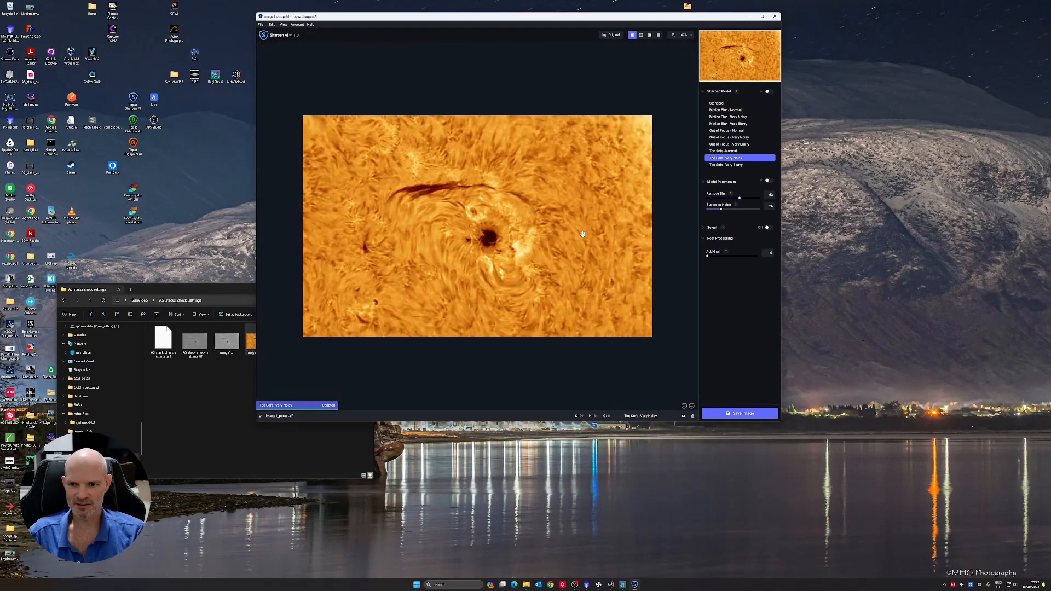
scroll(583, 234, "up", 1)
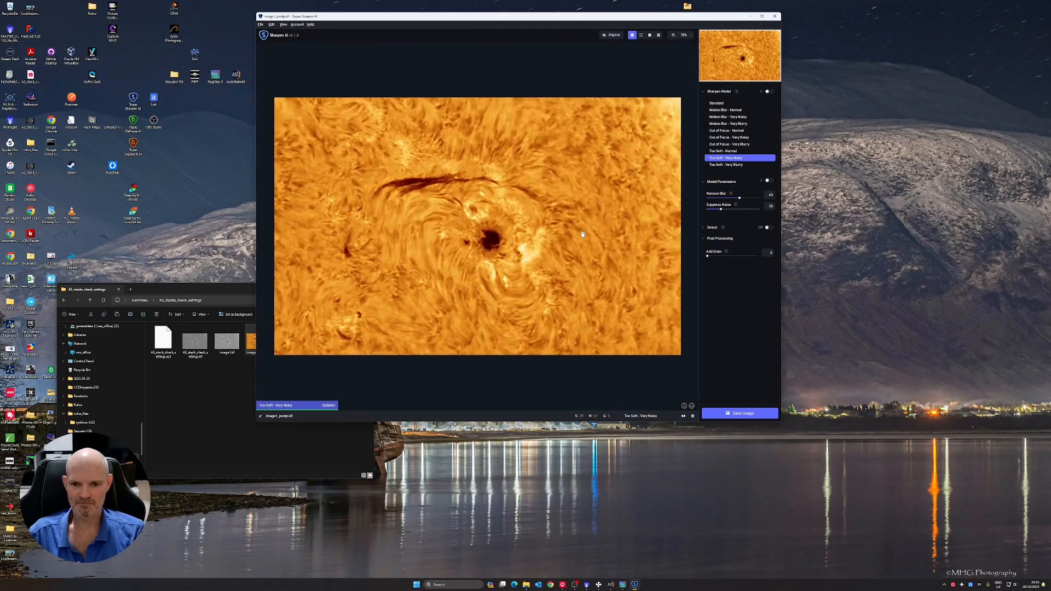
left_click(744, 414)
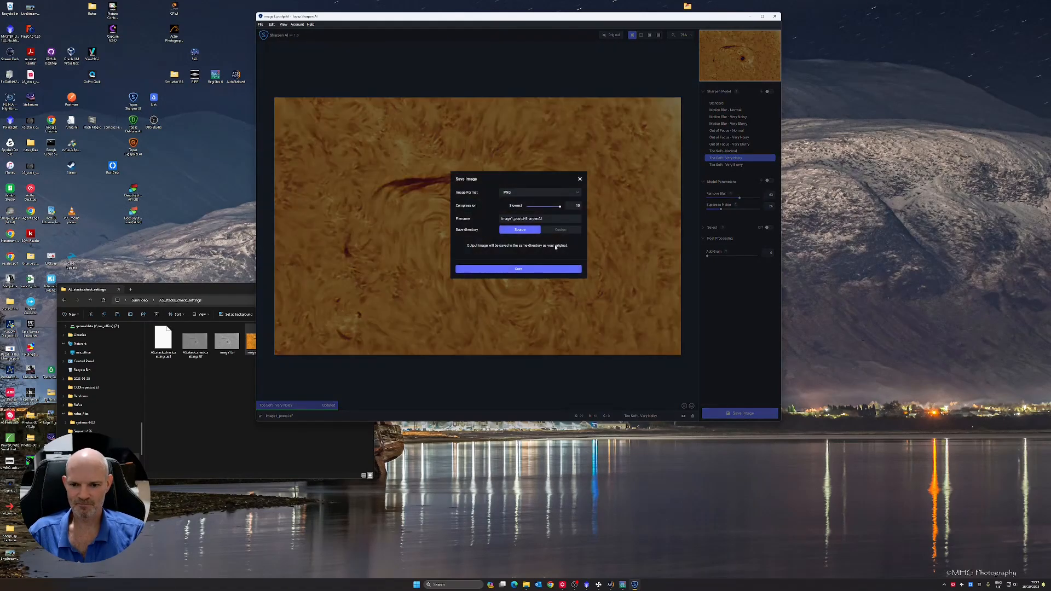
left_click(524, 193)
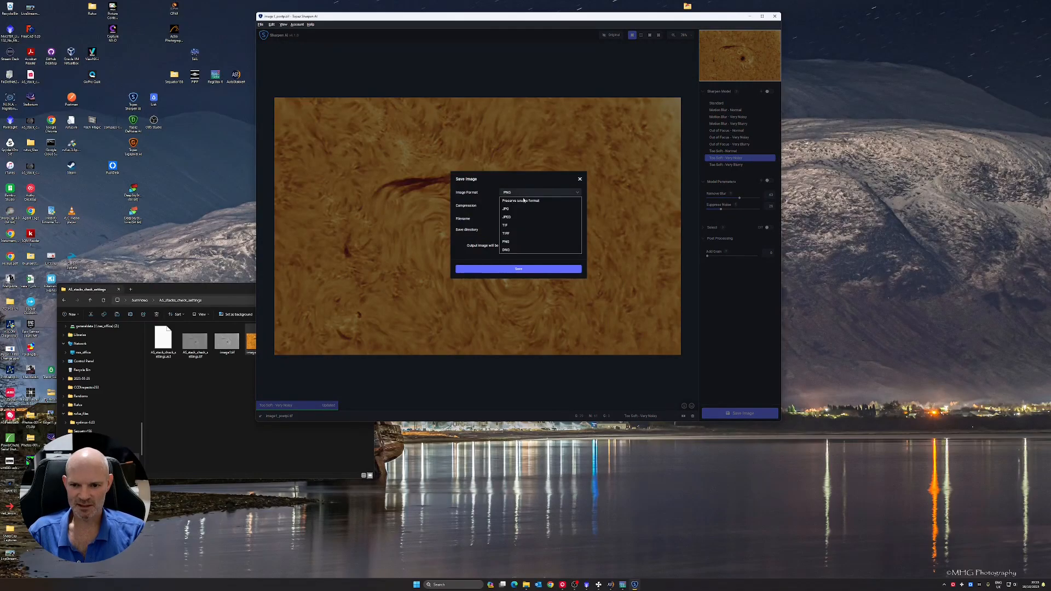
left_click(524, 225)
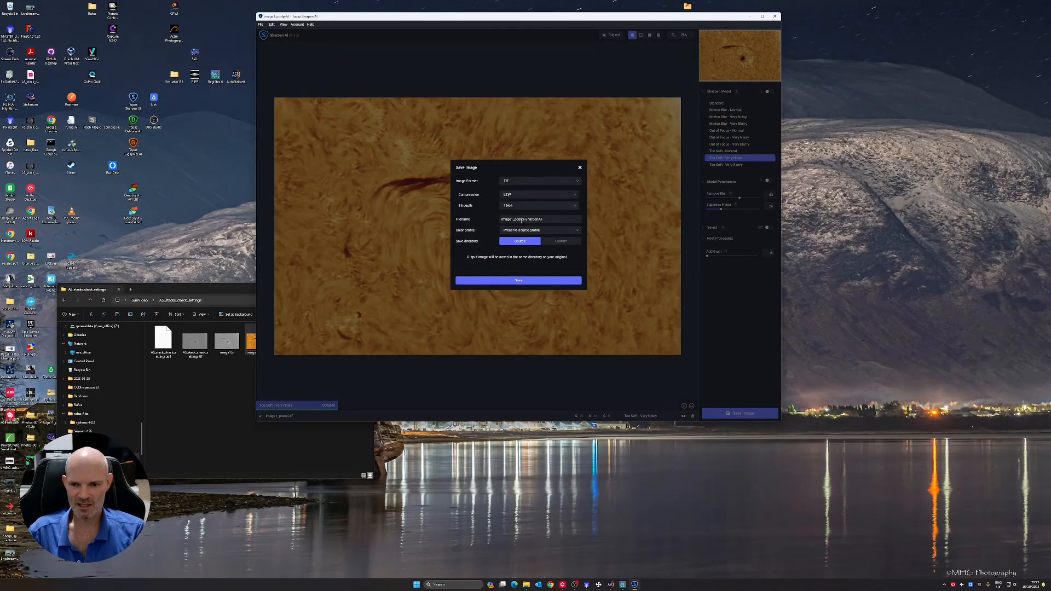
left_click(527, 282)
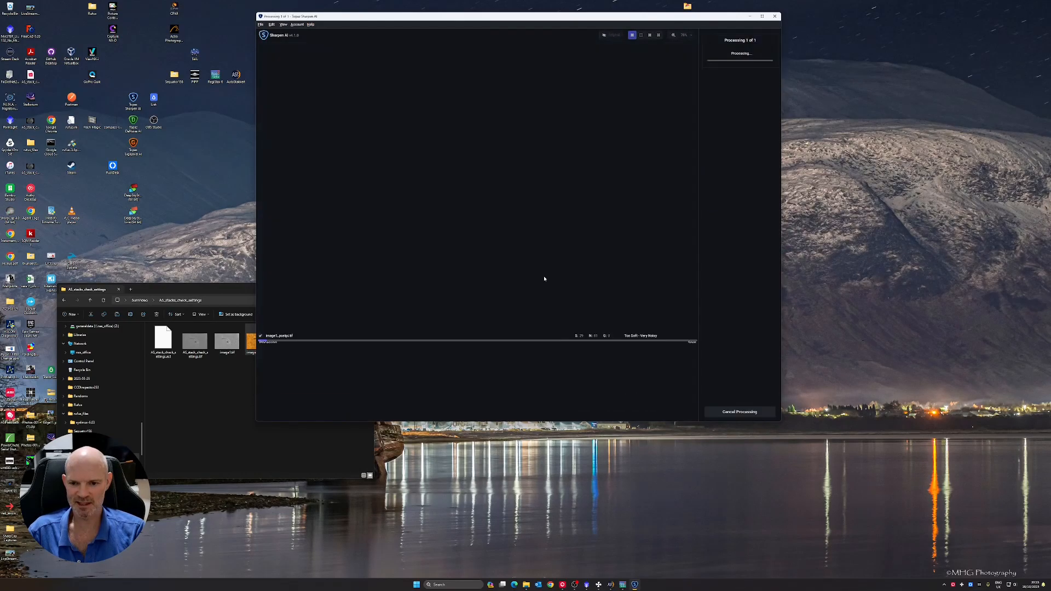
left_click(774, 16)
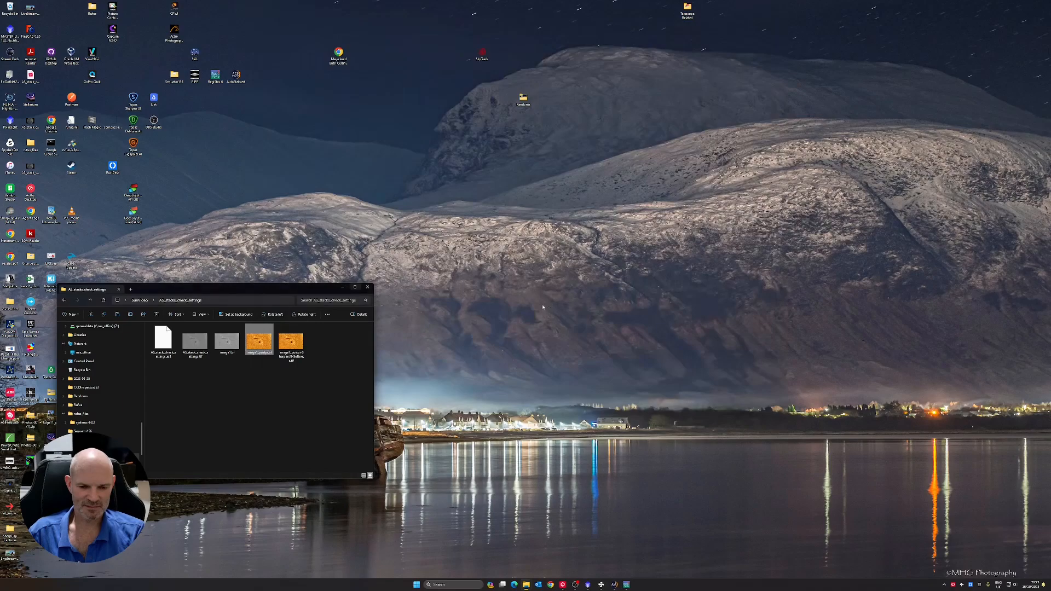
Open the sharpened TIF in Photos and bring up its light and colour adjustments.
double_click(294, 343)
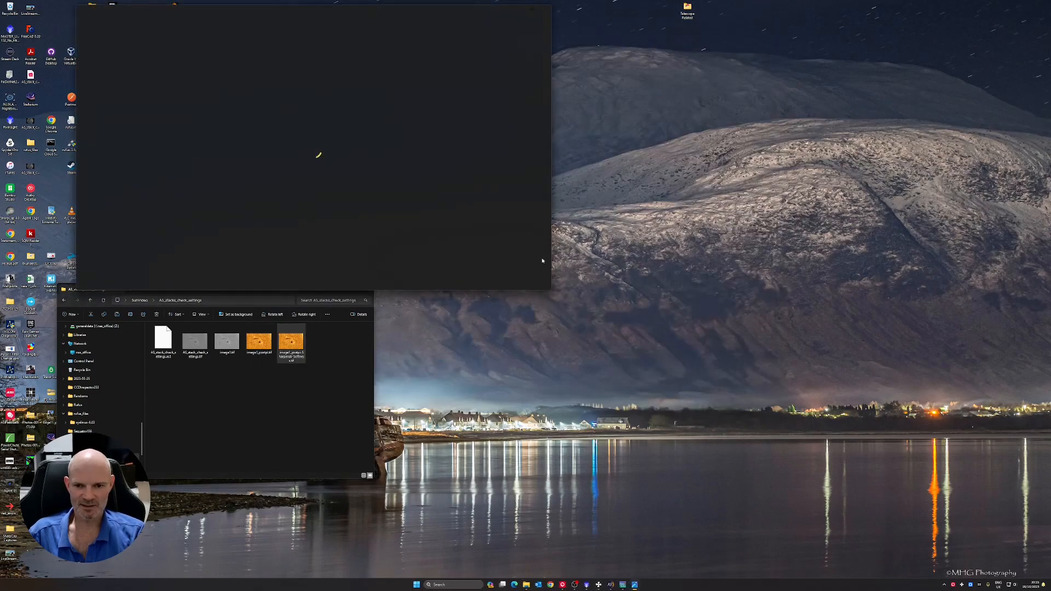
left_click_drag(373, 13, 626, 117)
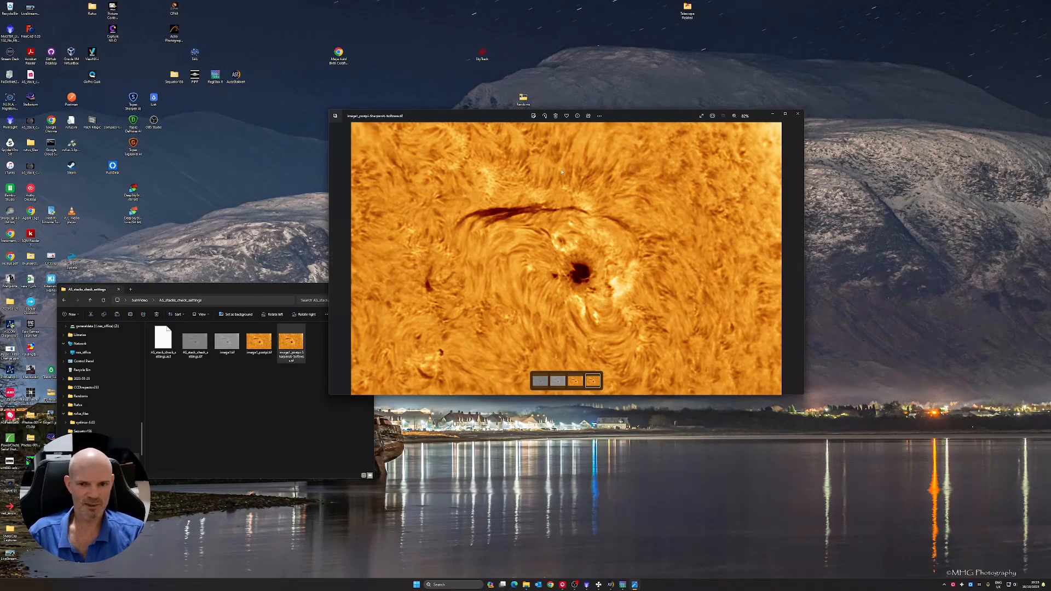
left_click(533, 117)
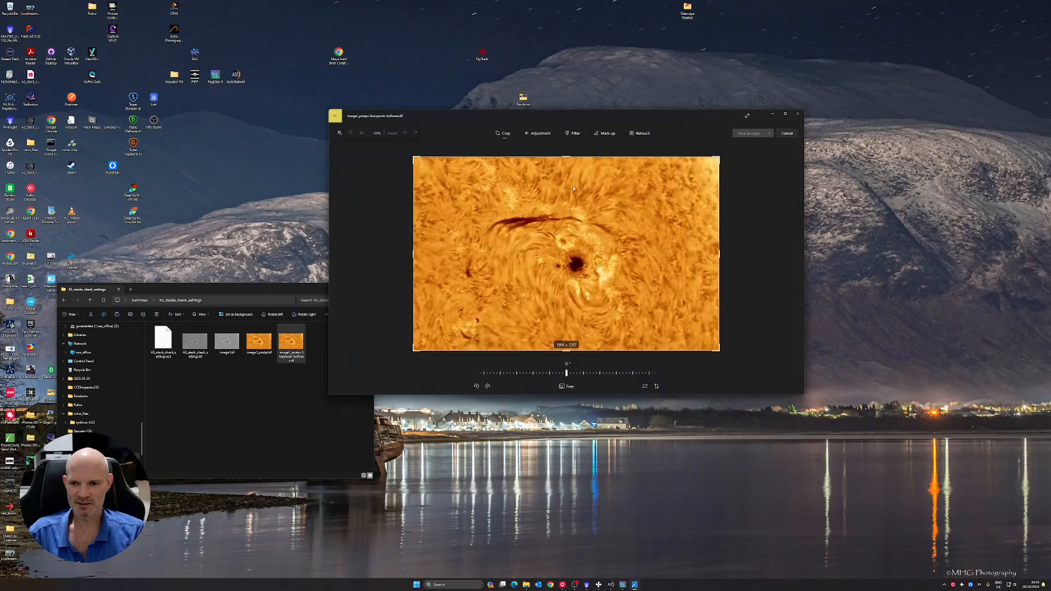
left_click(537, 133)
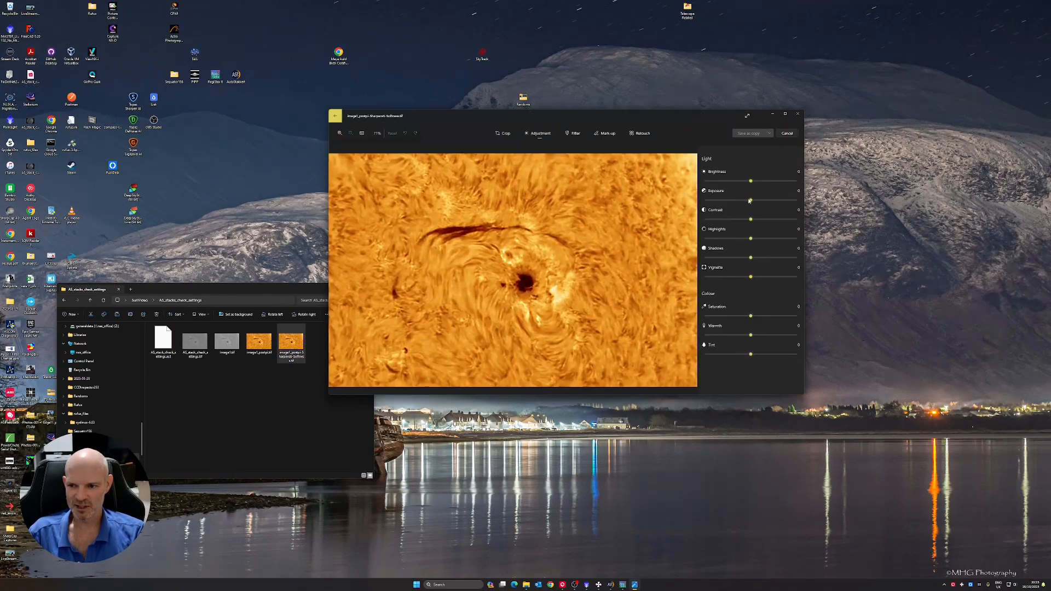
Try lower exposure, contrast and shadows with raised highlights, discard the edits, and close the image.
left_click_drag(750, 200, 742, 202)
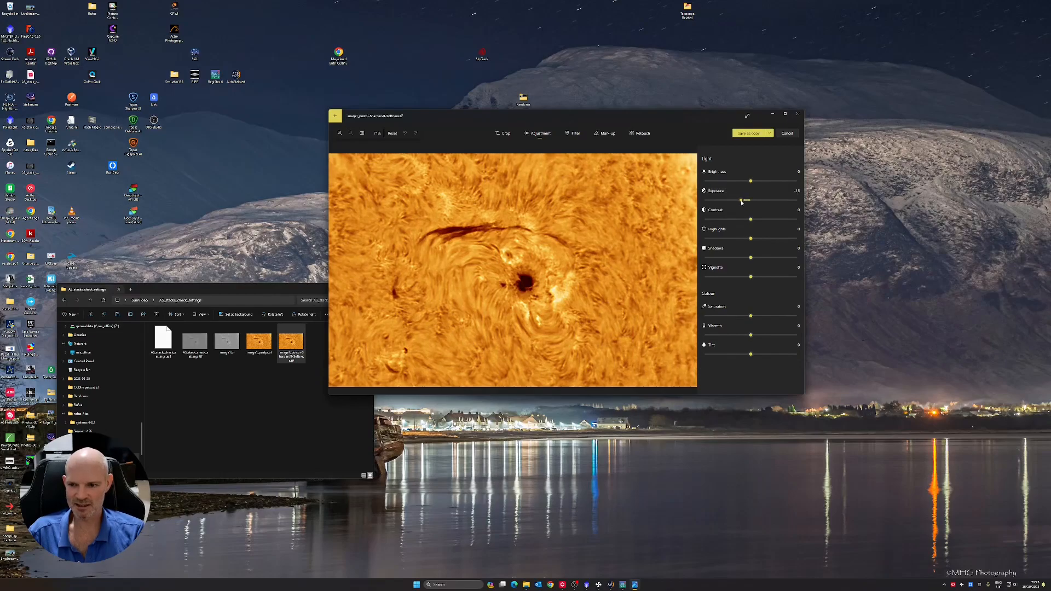
left_click_drag(750, 182, 741, 257)
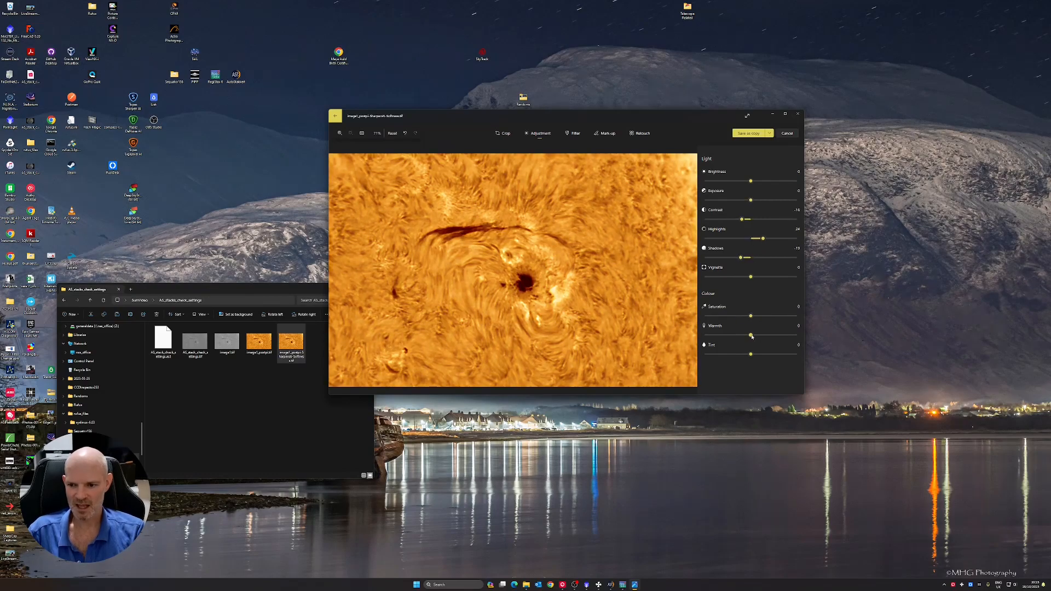
mouse_move(750, 354)
left_mouse_down()
mouse_move(727, 361)
mouse_move(749, 361)
left_mouse_up()
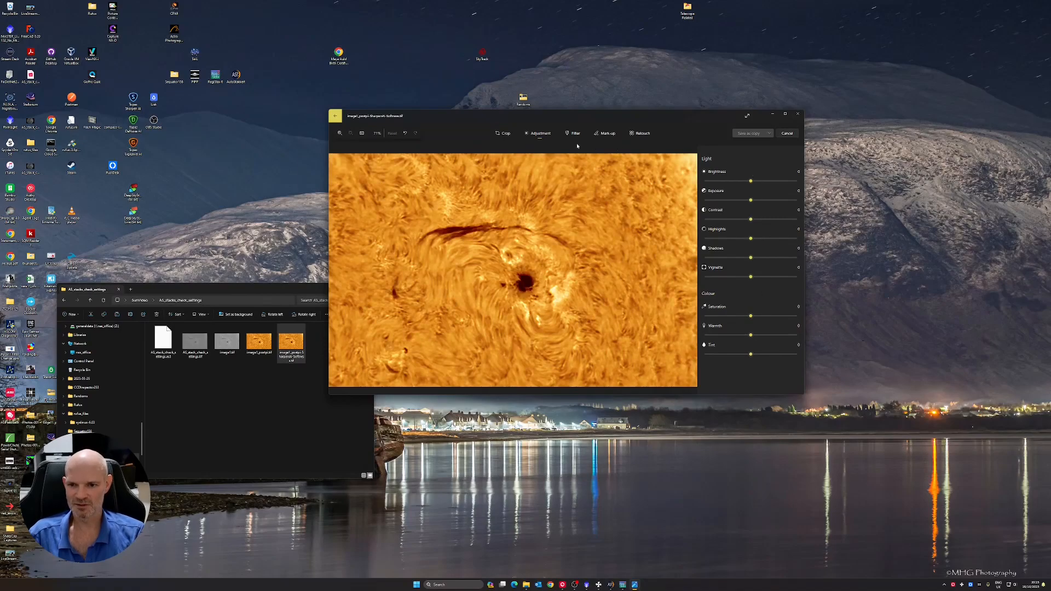
left_click(788, 133)
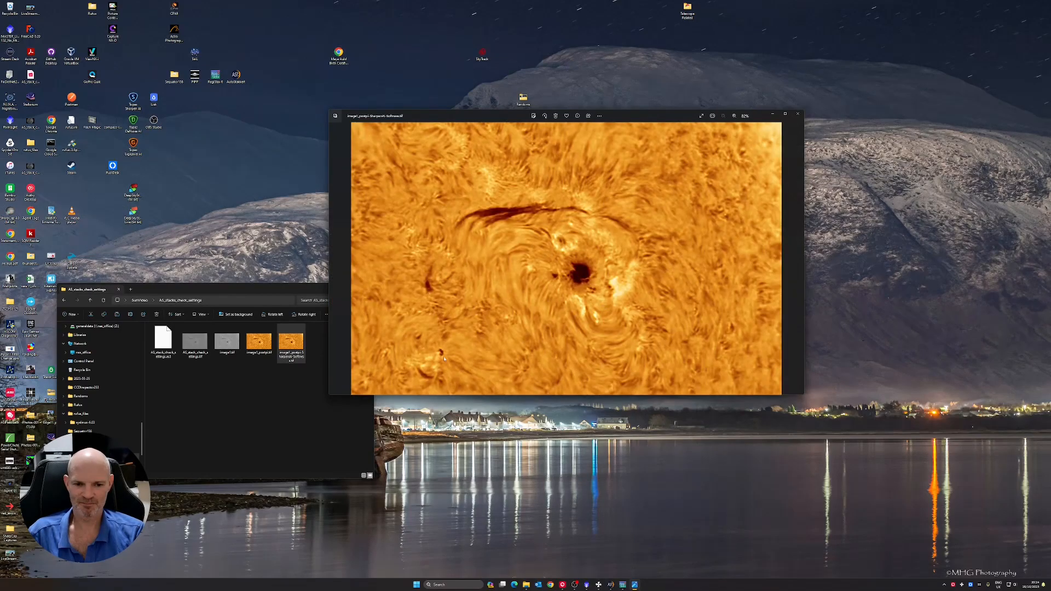
left_click(797, 113)
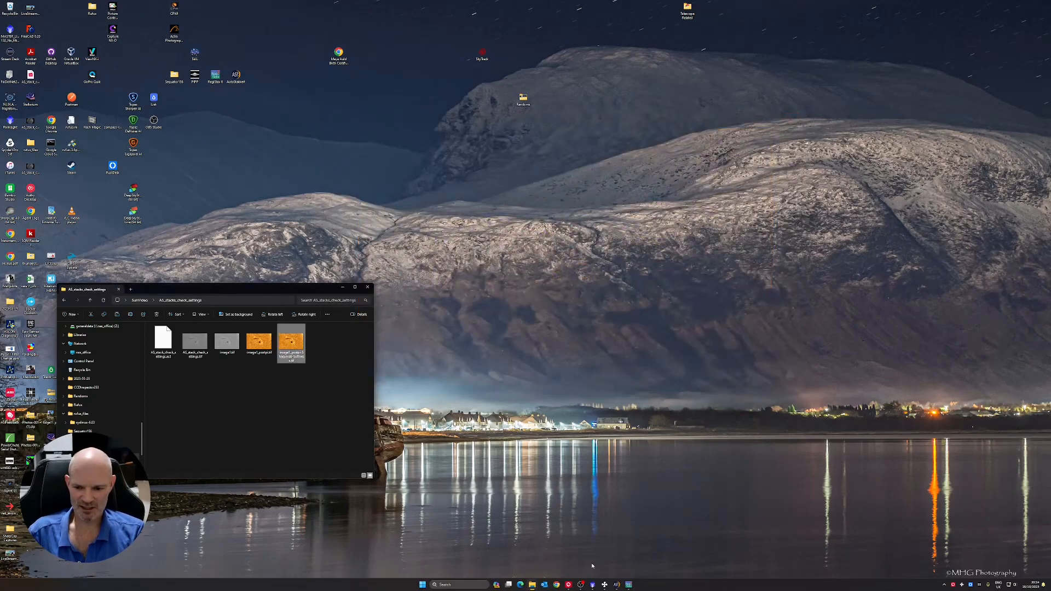
Switch to PixInsight and load image1_postpi-SharpenAI-Softness.tif into the workspace from File Explorer.
mouse_move(630, 586)
left_click(594, 585)
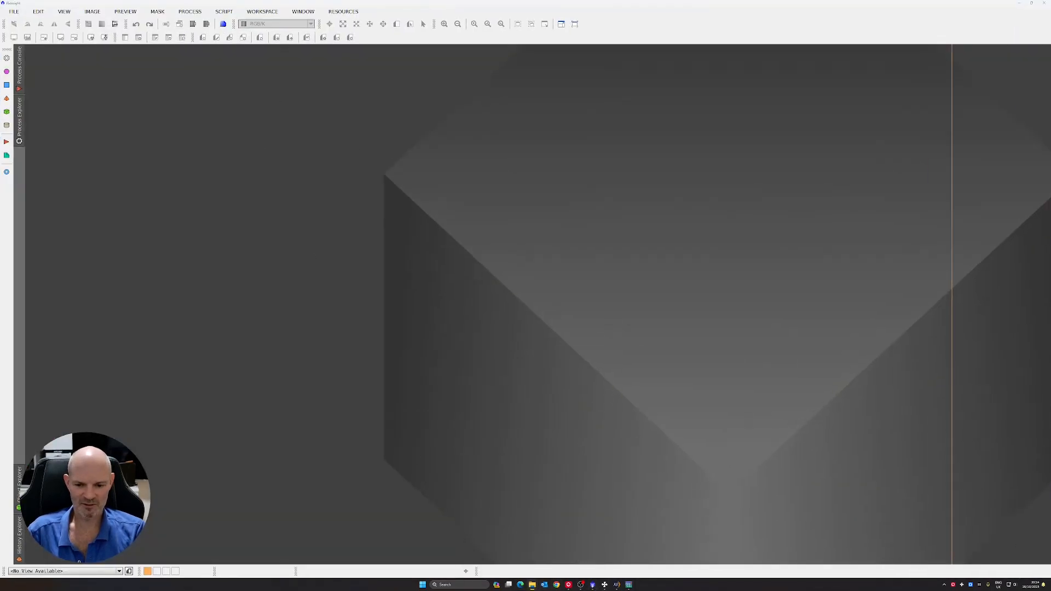
left_click(533, 588)
left_click(490, 554)
left_click_drag(291, 343, 472, 256)
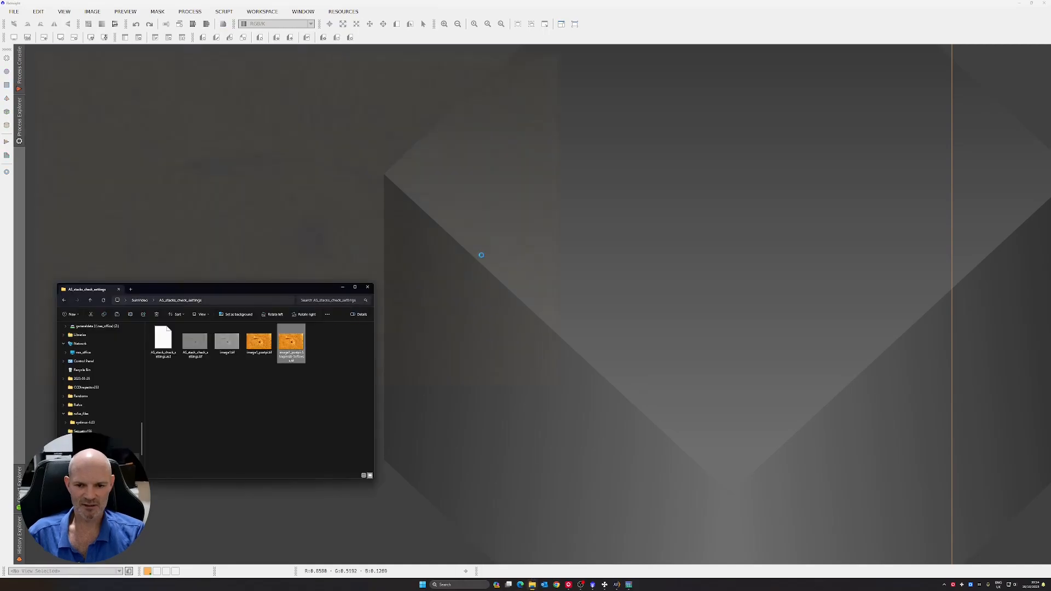
left_click(225, 50)
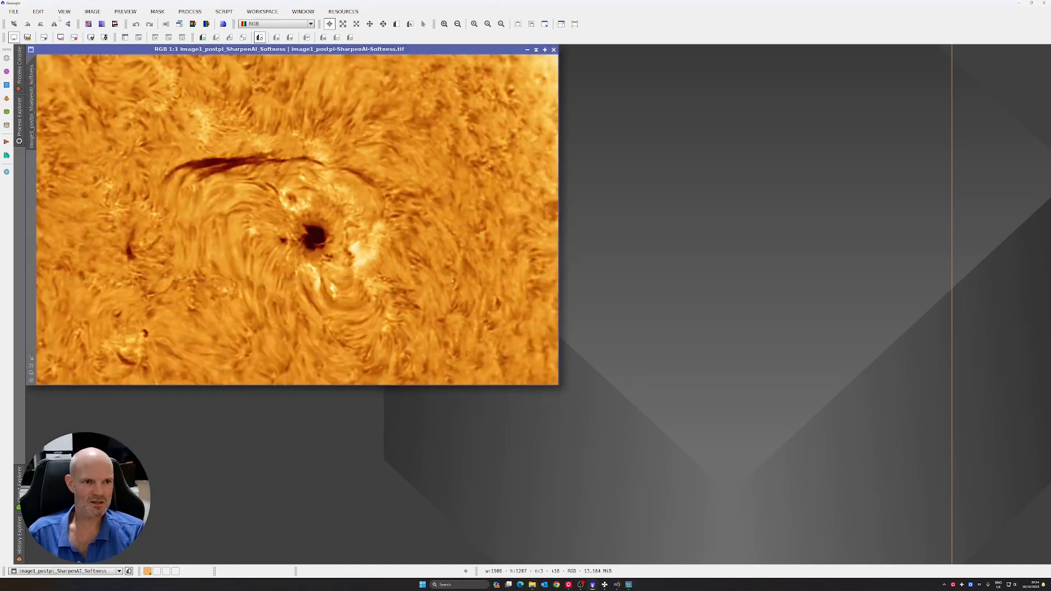
Save the sharpened image as a PNG file named image1_postpi-SharpenAI-Softness.png in the same folder.
left_click(14, 11)
left_click(57, 95)
left_click(115, 355)
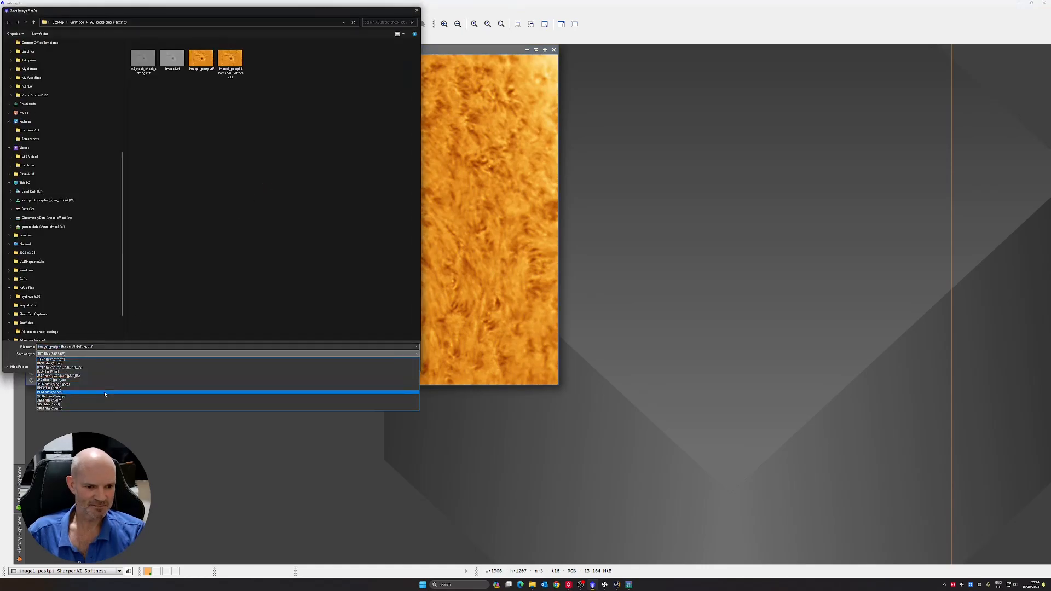
left_click(104, 388)
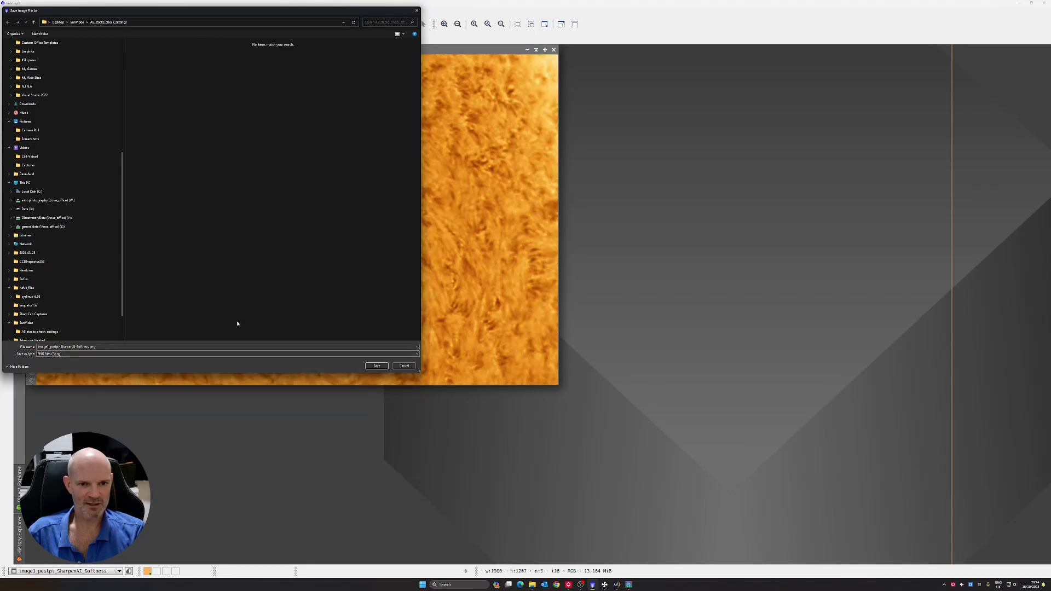
left_click(377, 366)
Open the exported PNG from its folder in Photos, maximize it, and inspect the whole image at 100% zoom.
mouse_move(568, 587)
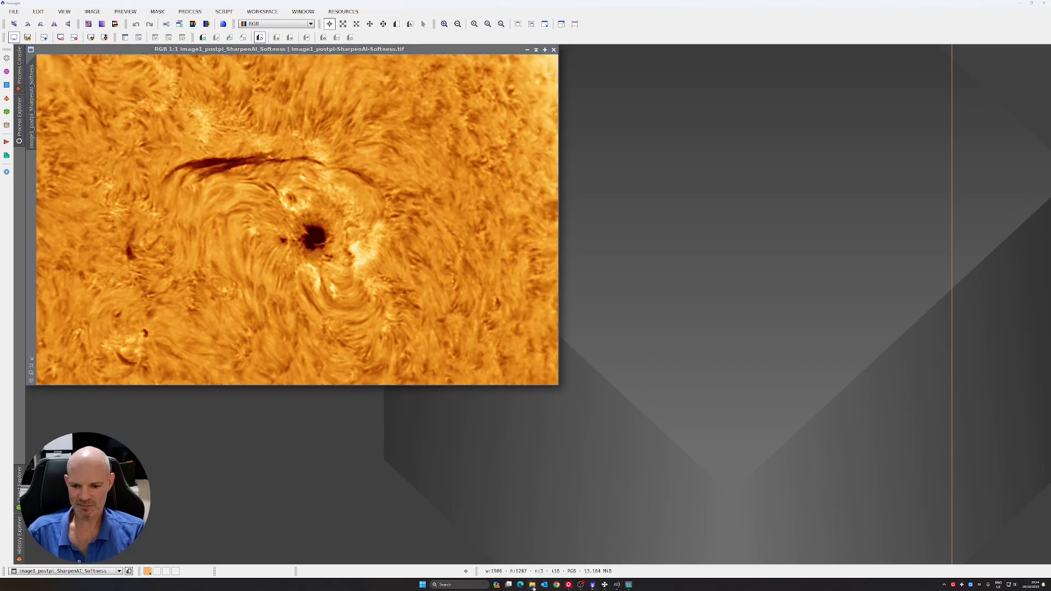
mouse_move(533, 586)
left_click(495, 550)
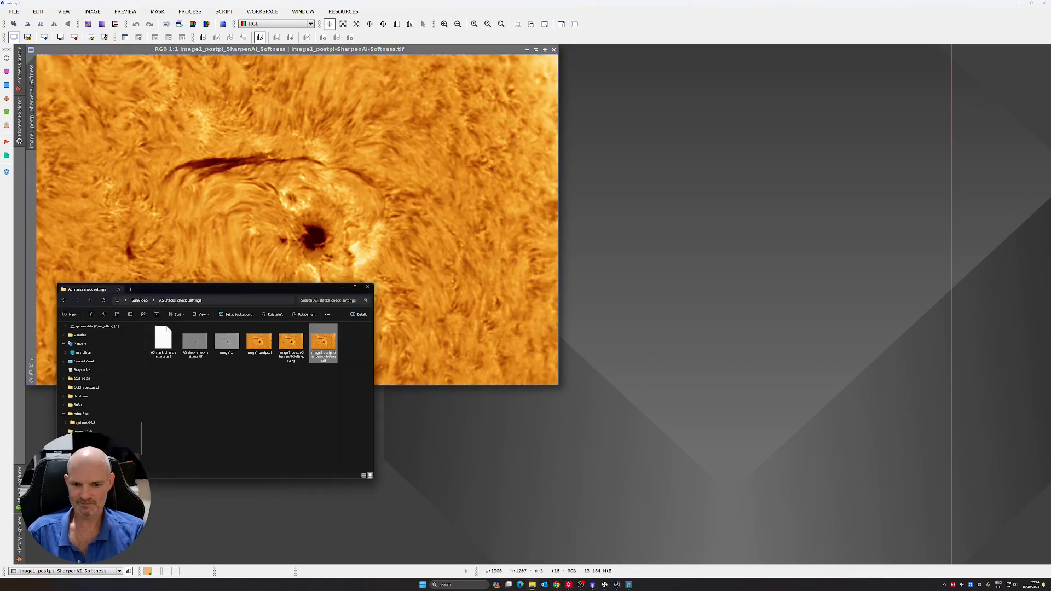
double_click(291, 344)
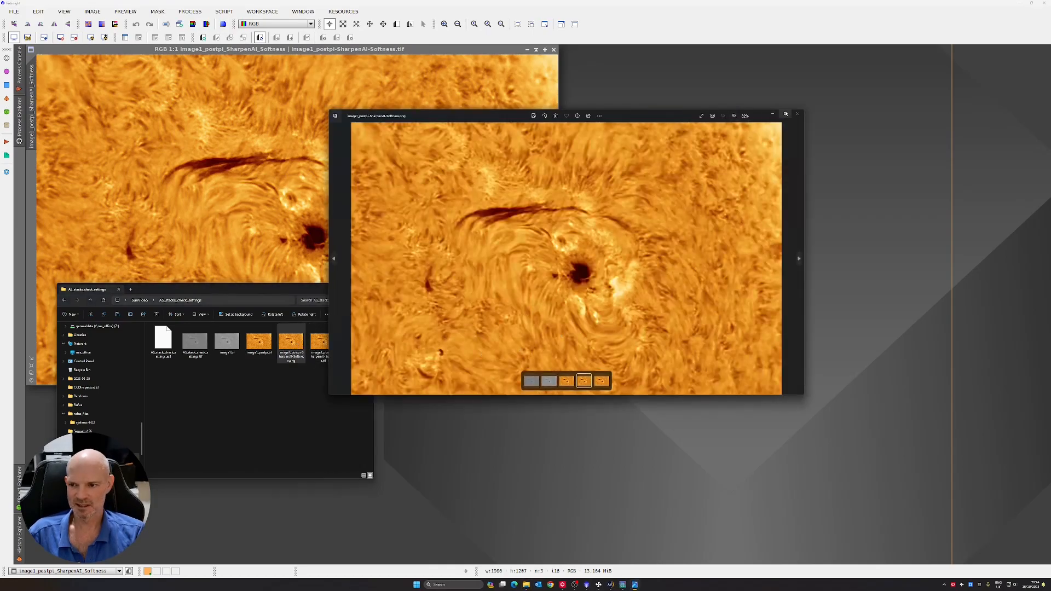
left_click(785, 114)
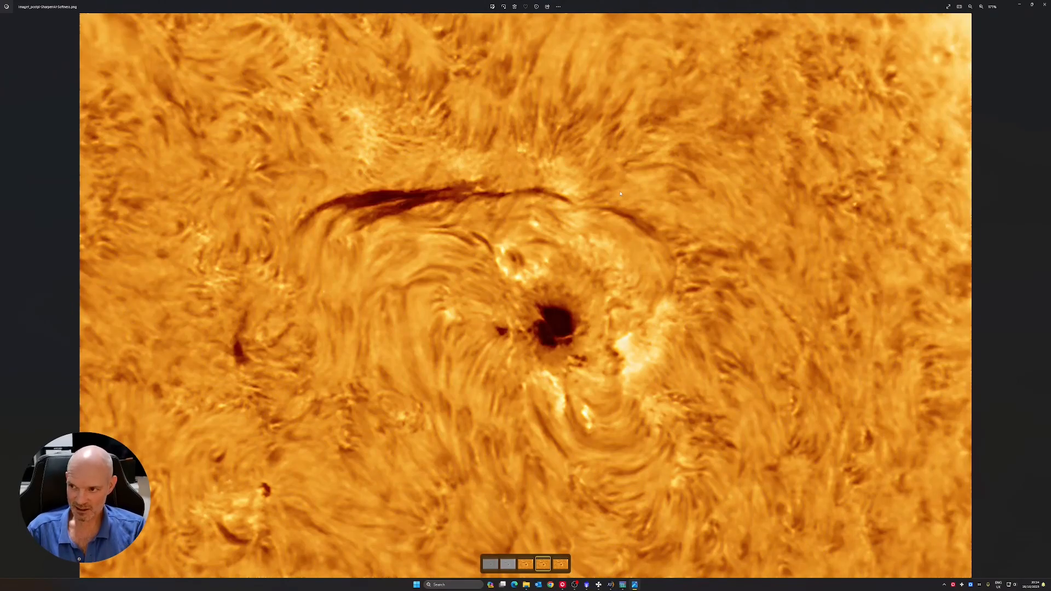
scroll(620, 194, "down", 6)
scroll(620, 194, "up", 2)
scroll(620, 193, "down", 2)
scroll(620, 194, "down", 1)
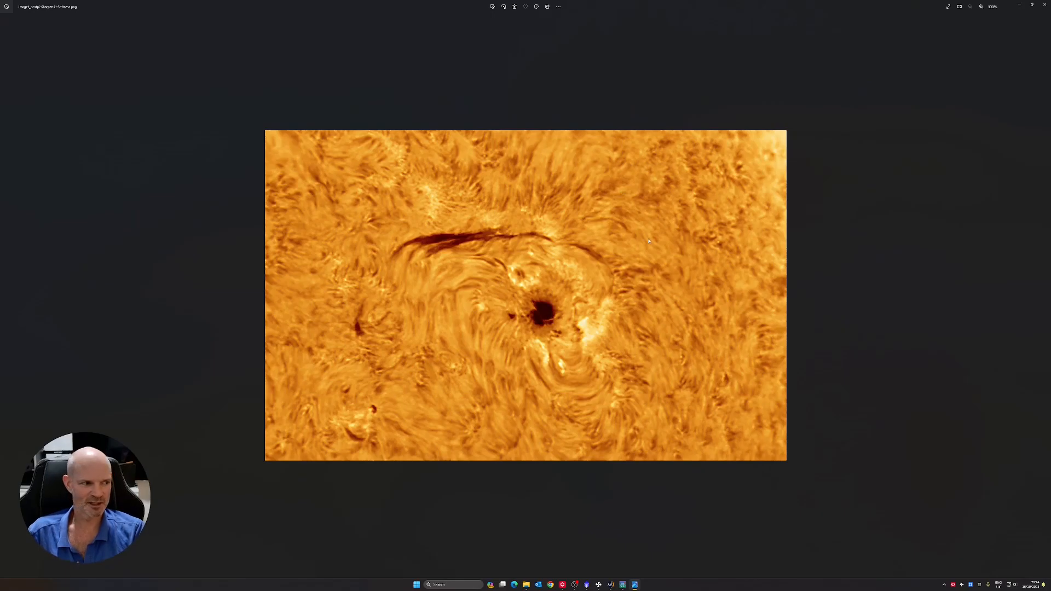